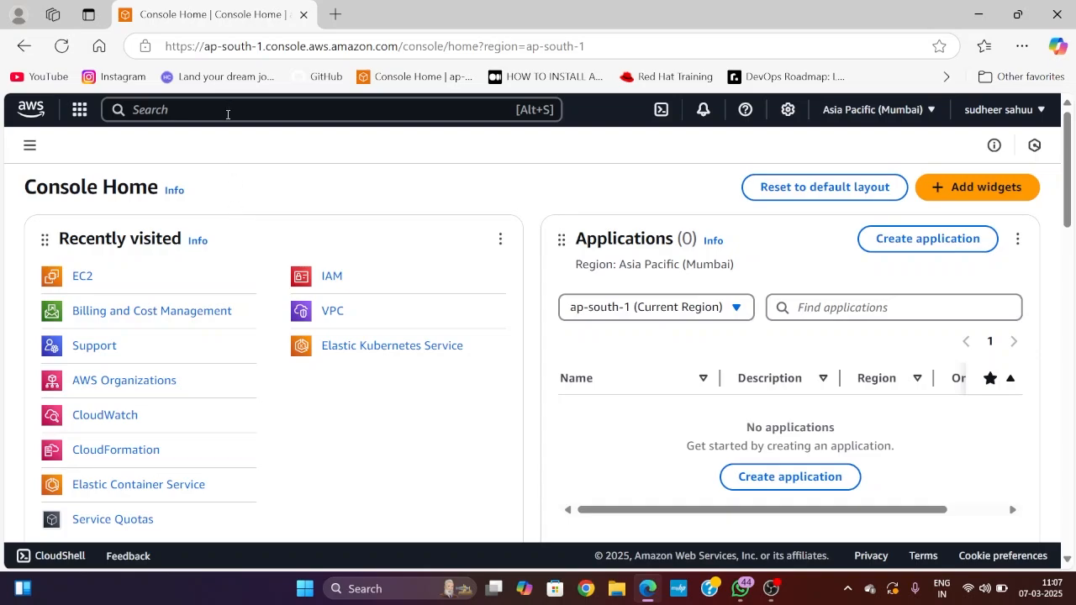
- Search the AWS services for ec2 and open the EC2 service
left_click(227, 115)
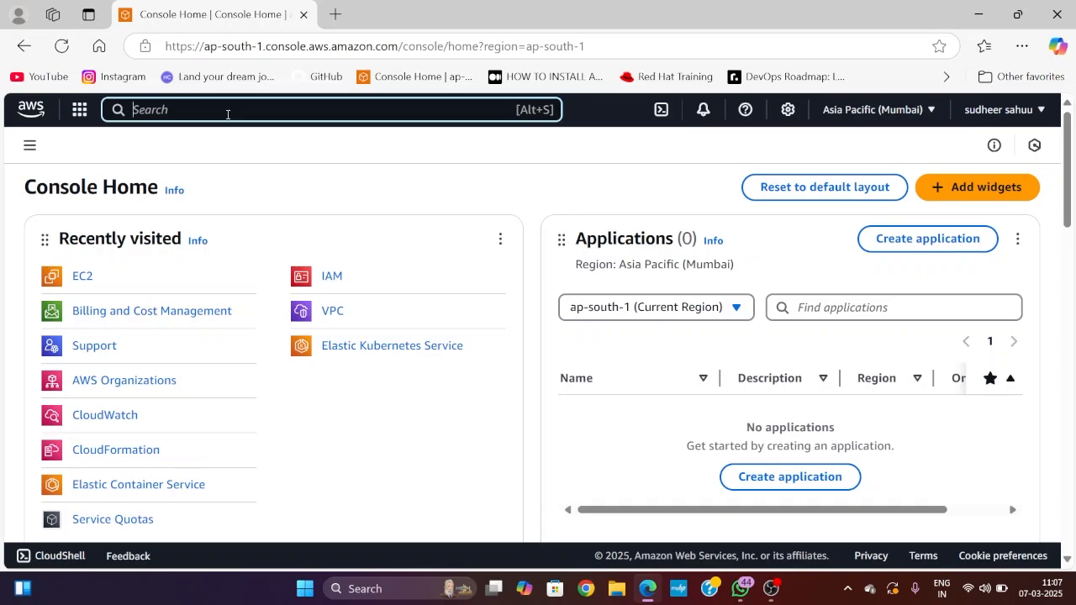
type("ec2")
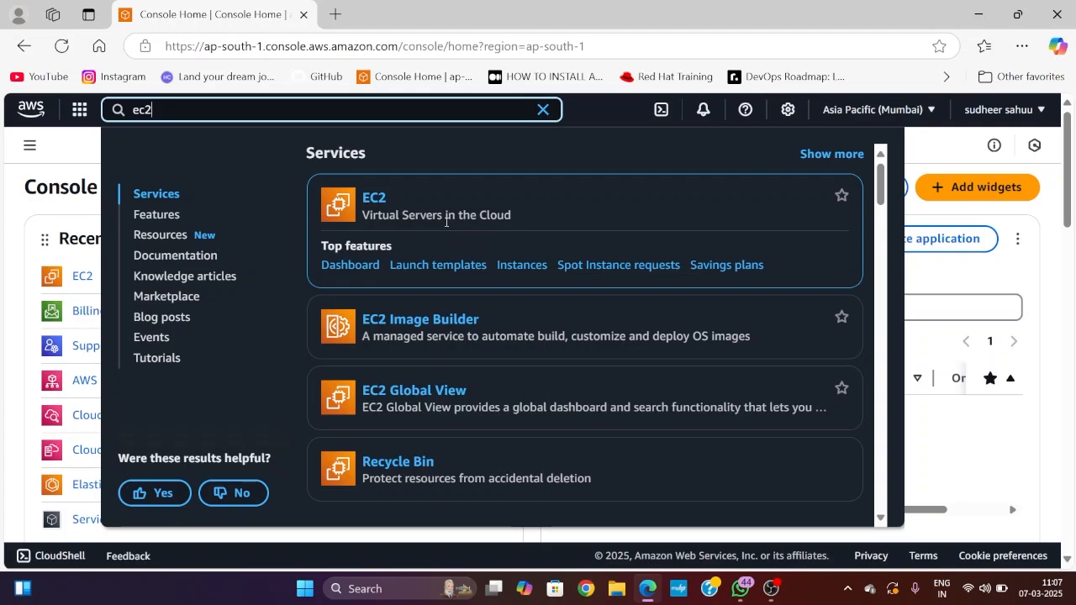
left_click(378, 200)
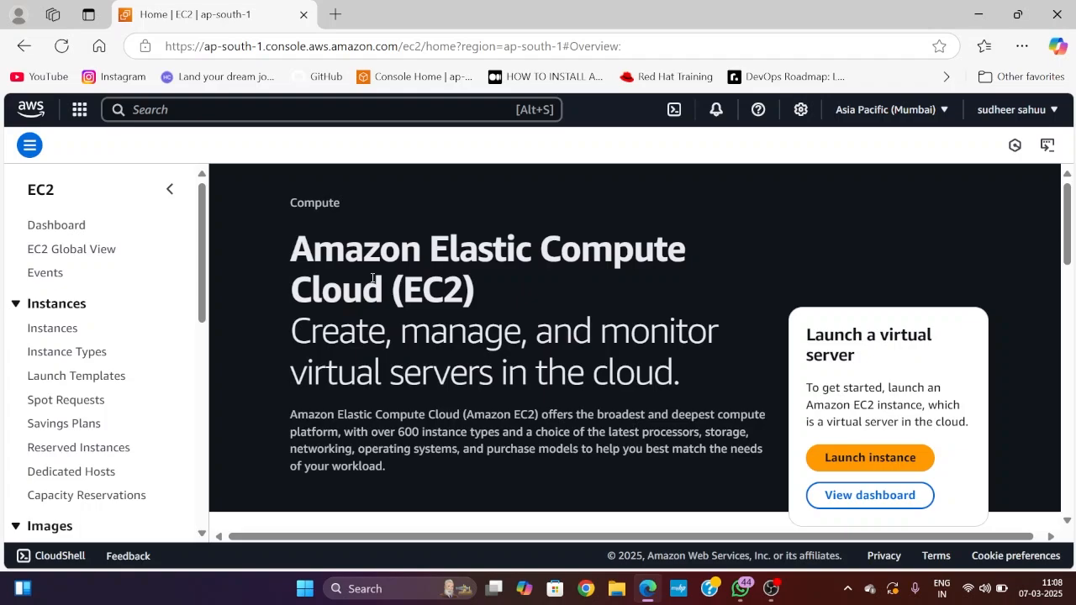
- Examine the EC2 overview page, including its service description, benefits and options for launching a virtual server
scroll(493, 332, "down", 5)
scroll(493, 333, "up", 4)
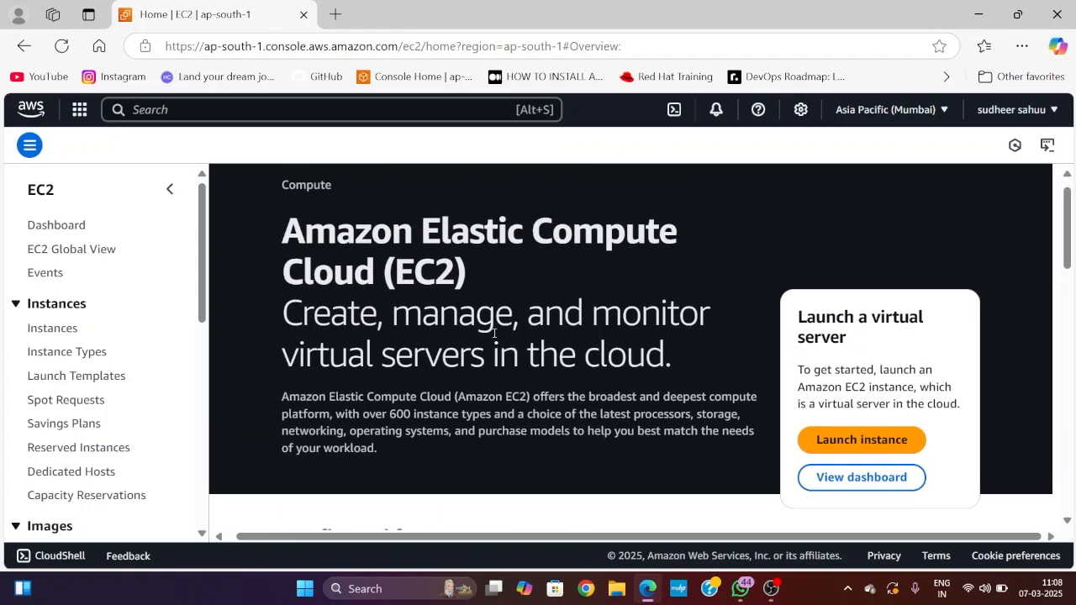
scroll(478, 336, "down", 1)
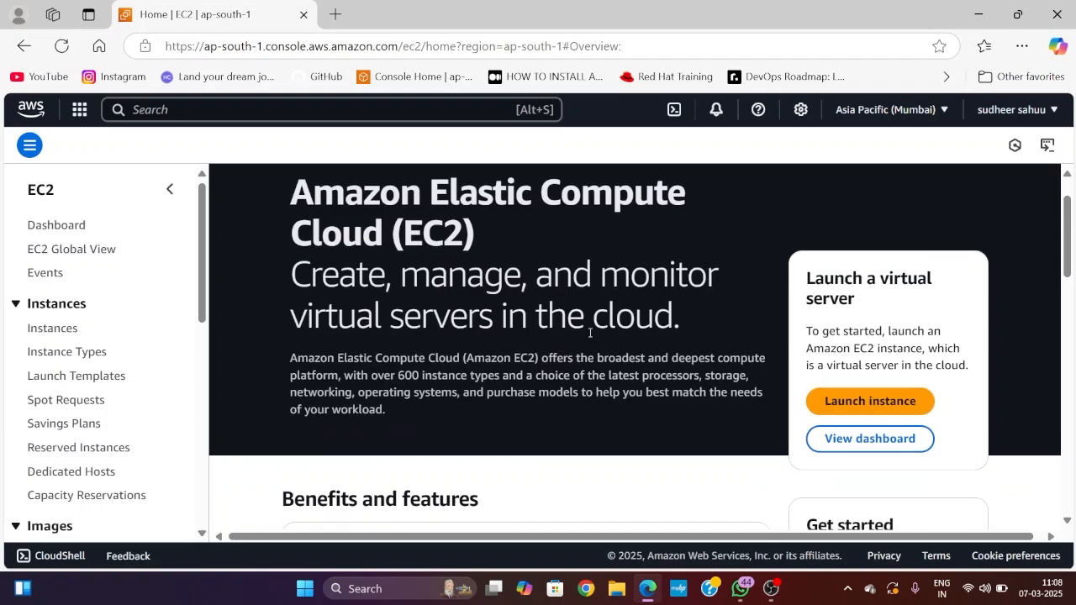
scroll(591, 333, "down", 2)
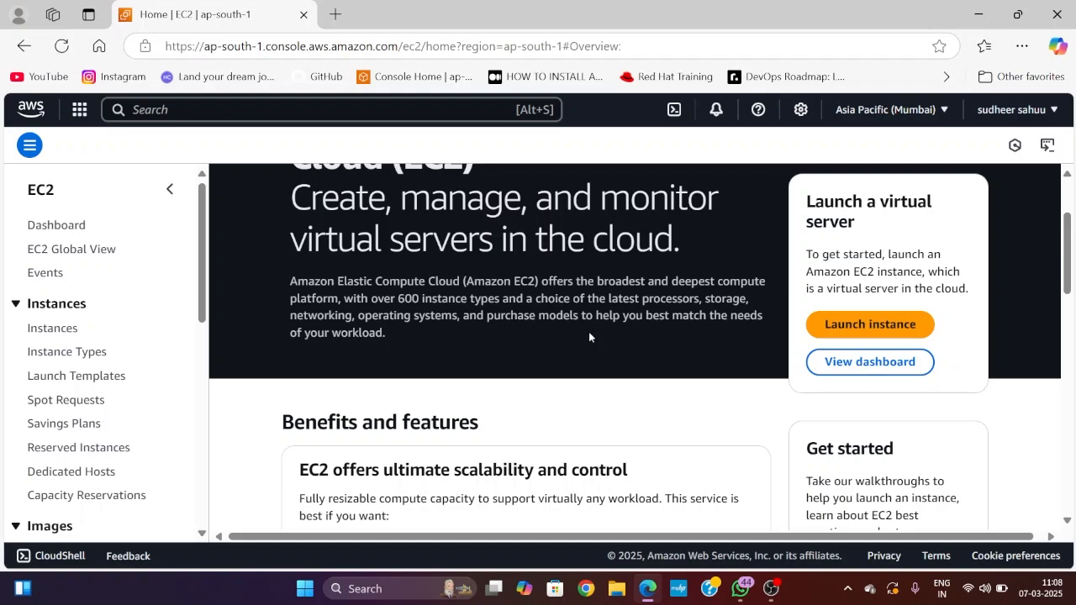
scroll(693, 266, "up", 2)
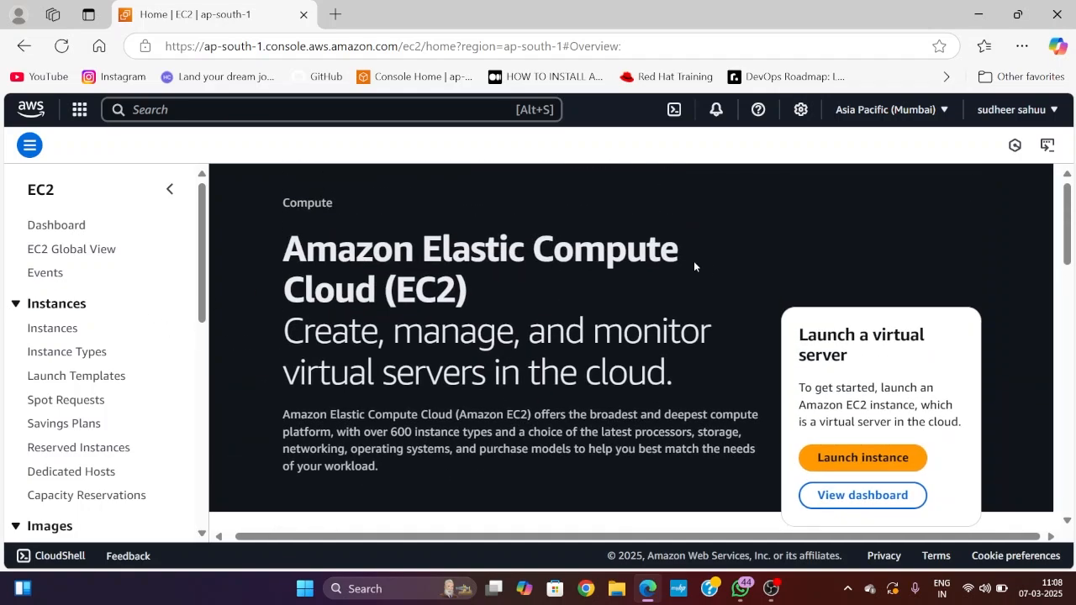
scroll(693, 266, "down", 1)
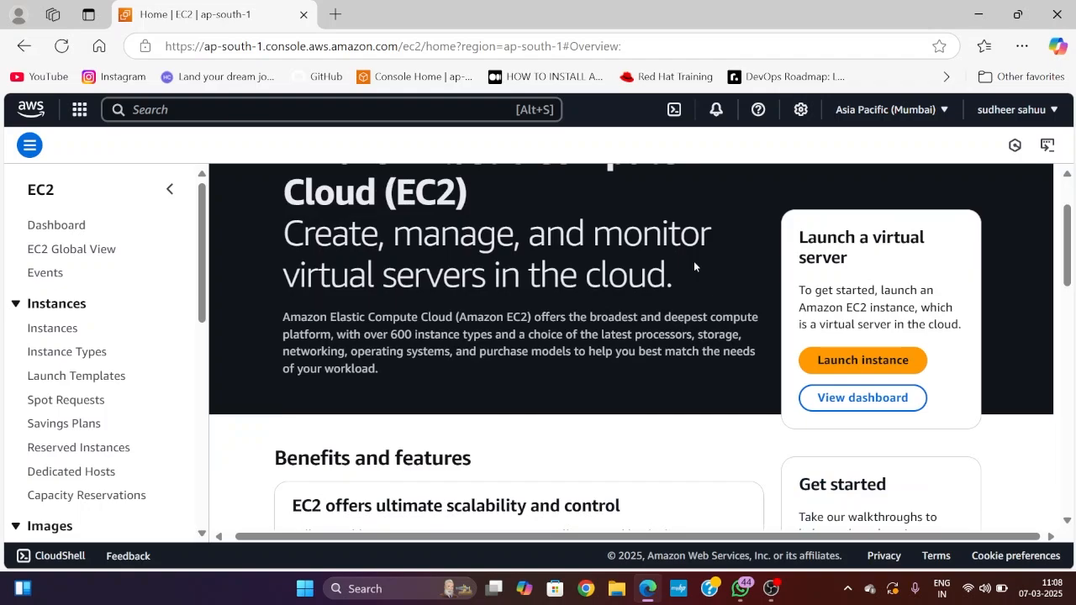
scroll(501, 321, "up", 1)
scroll(501, 320, "down", 2)
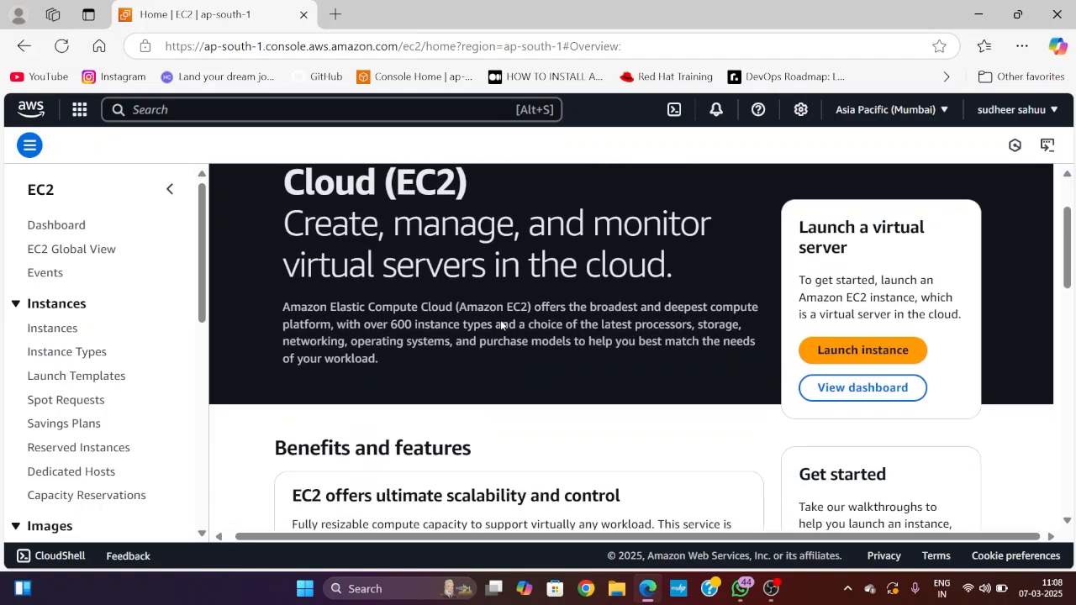
scroll(501, 320, "up", 2)
scroll(501, 320, "up", 1)
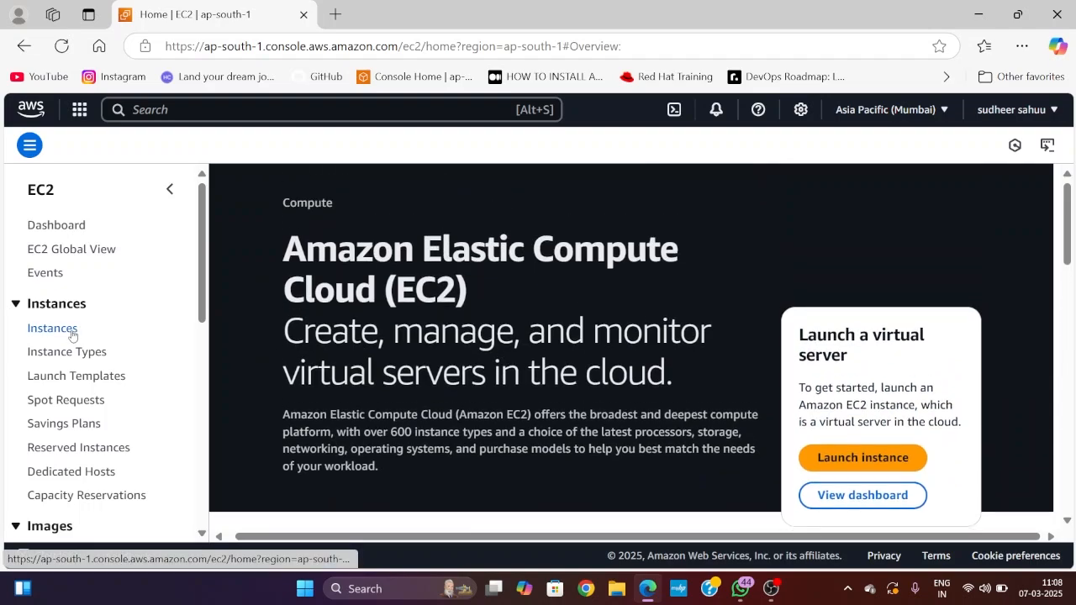
scroll(517, 350, "down", 3)
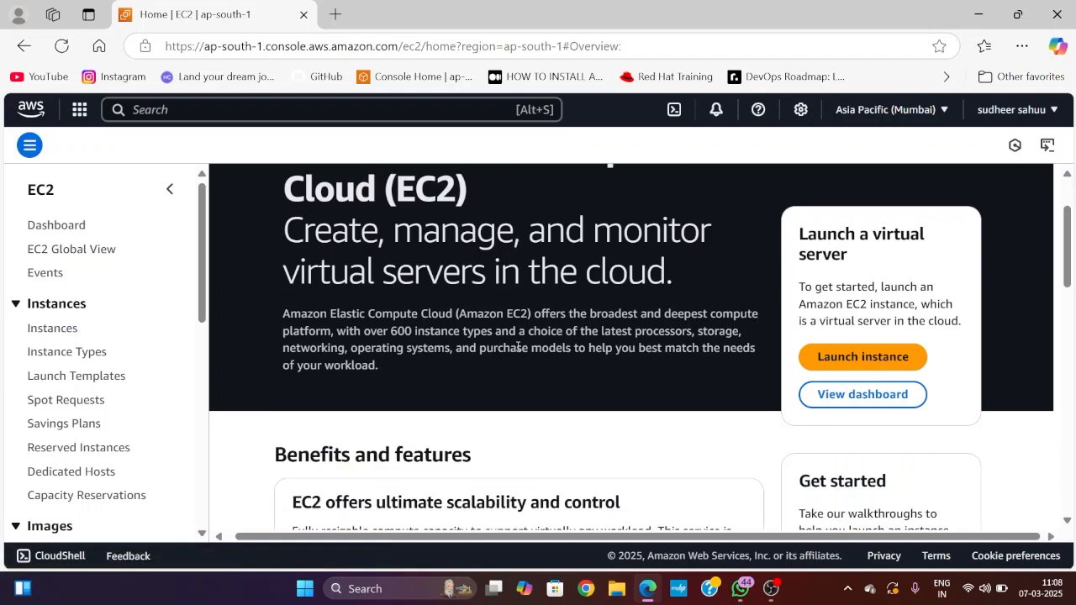
scroll(517, 351, "up", 1)
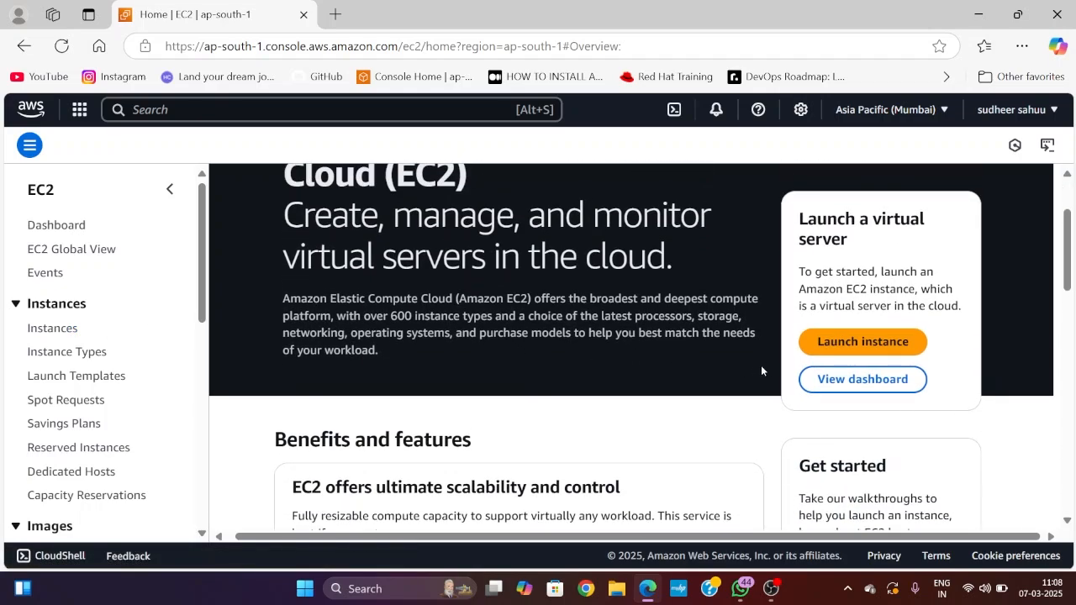
- Start launching a new EC2 instance and name it Devops practice
left_click(826, 353)
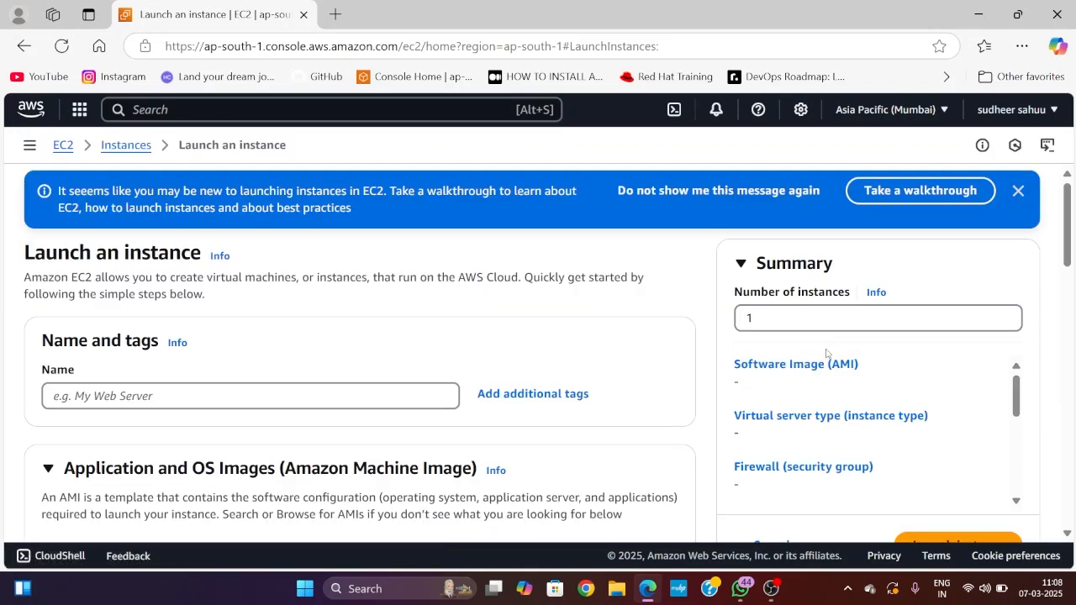
left_click(414, 401)
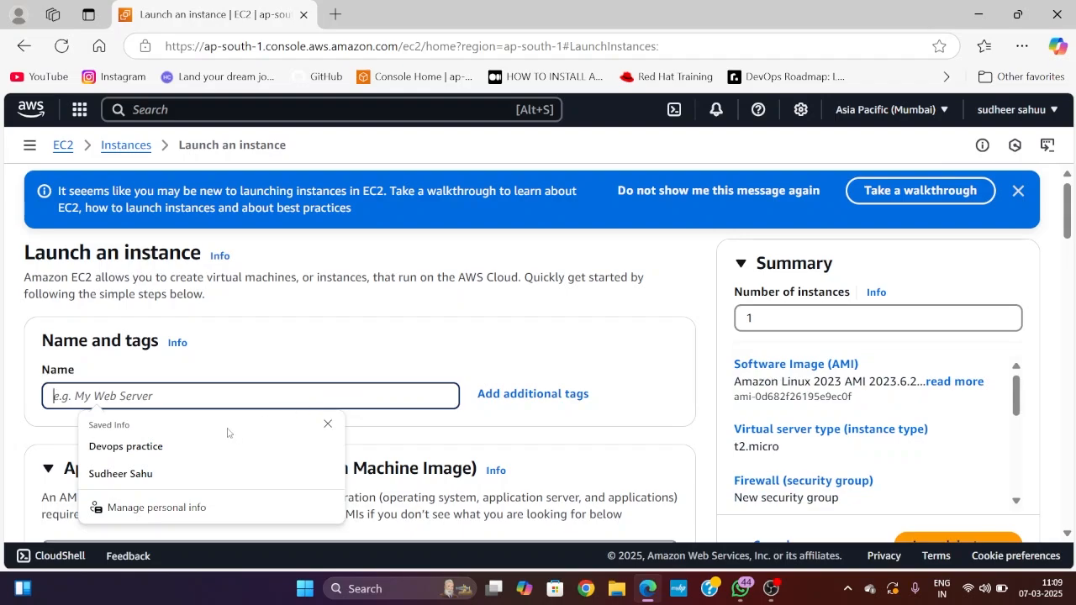
left_click(165, 449)
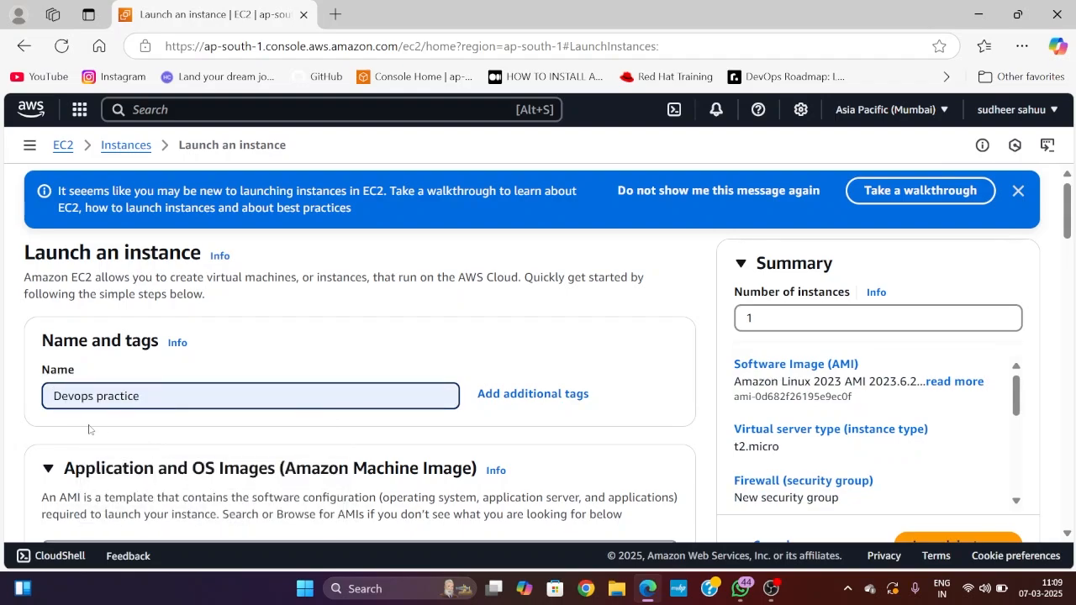
- Try changing the number of instances to 5 and restore it to 1
scroll(160, 419, "down", 1)
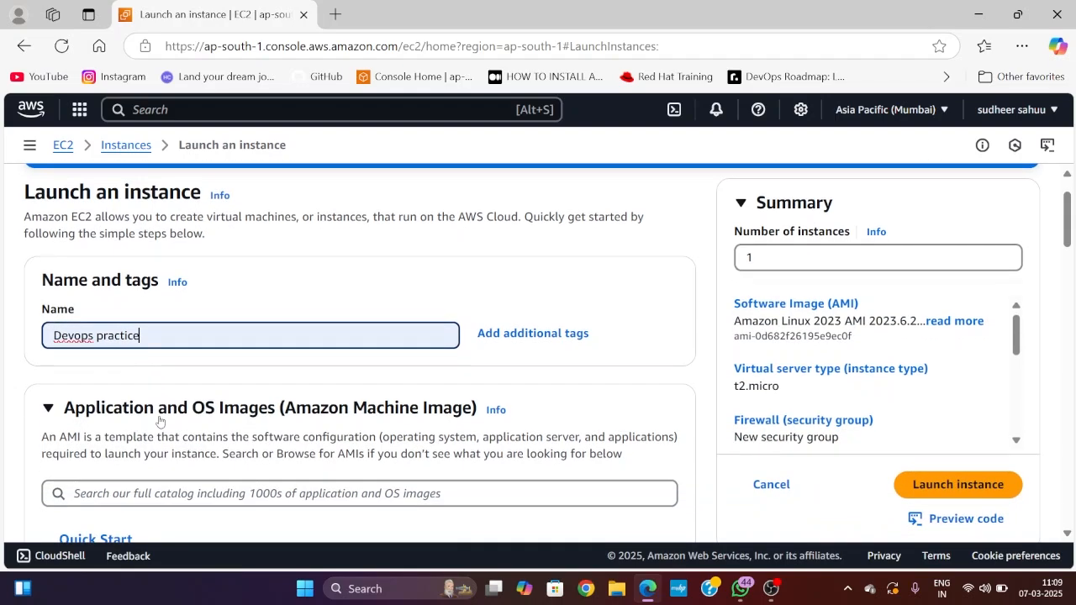
scroll(160, 416, "down", 1)
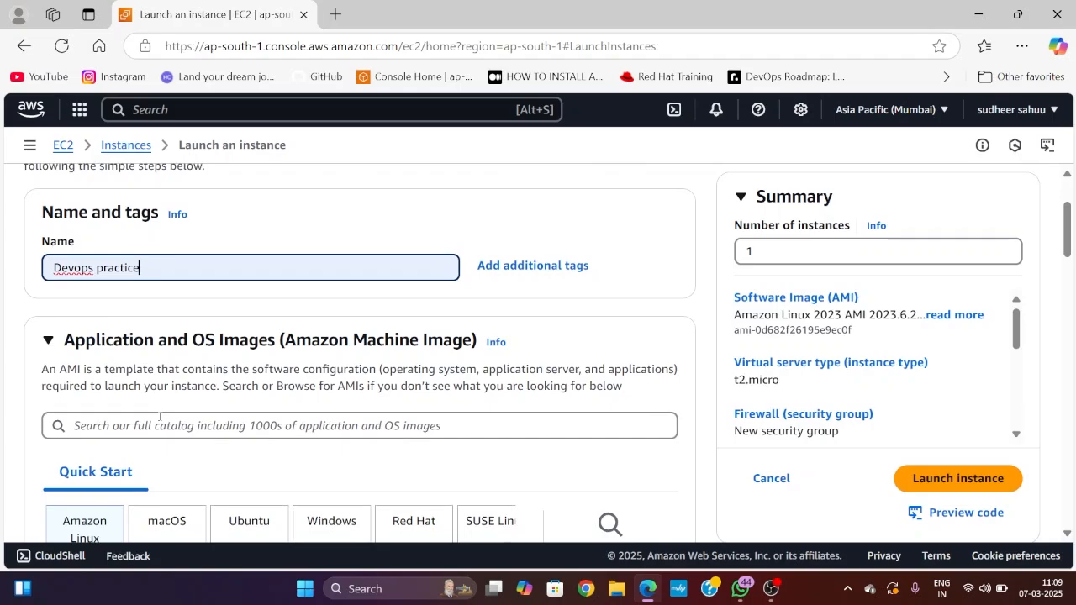
left_click(758, 249)
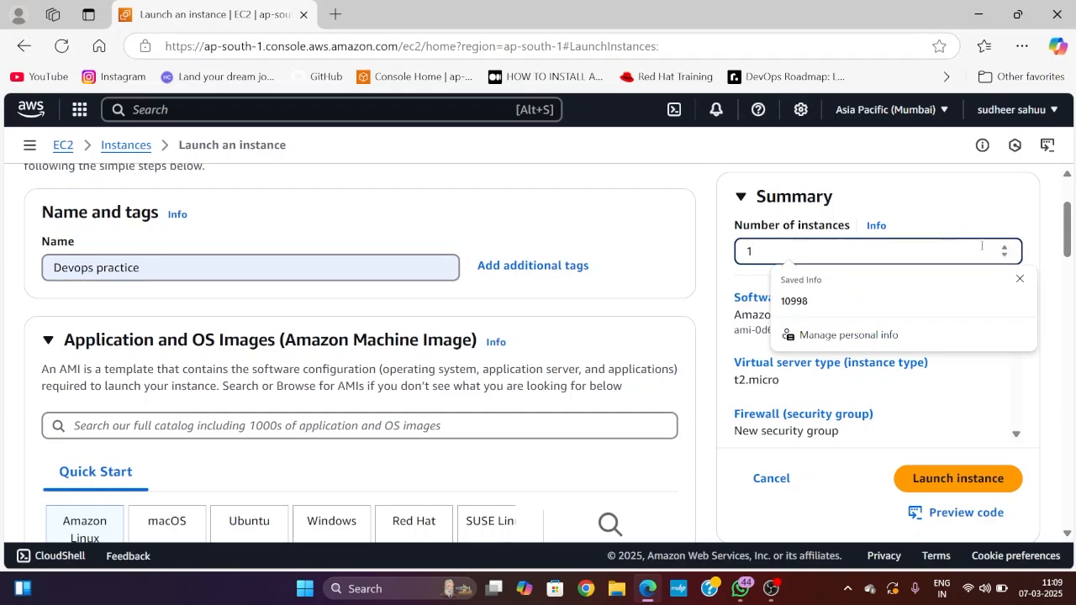
left_click(966, 225)
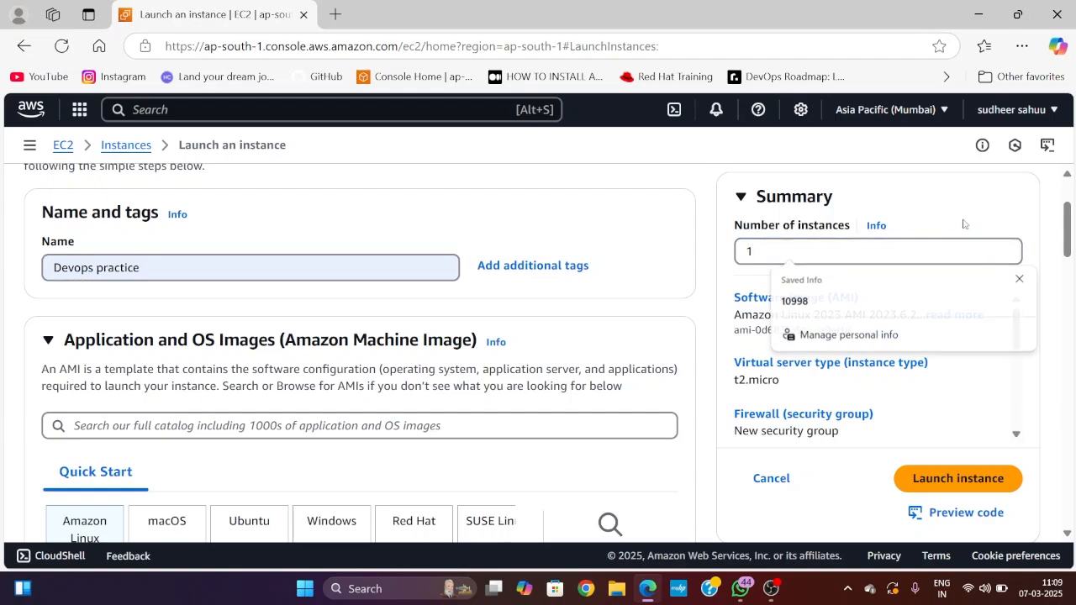
left_click(912, 247)
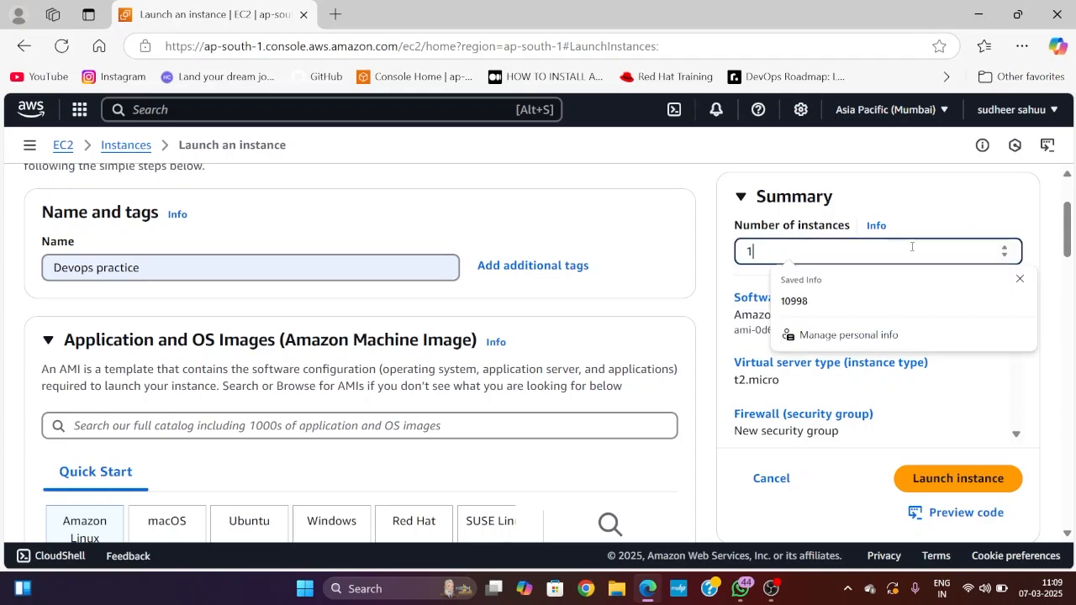
key("BackSpace")
type("5")
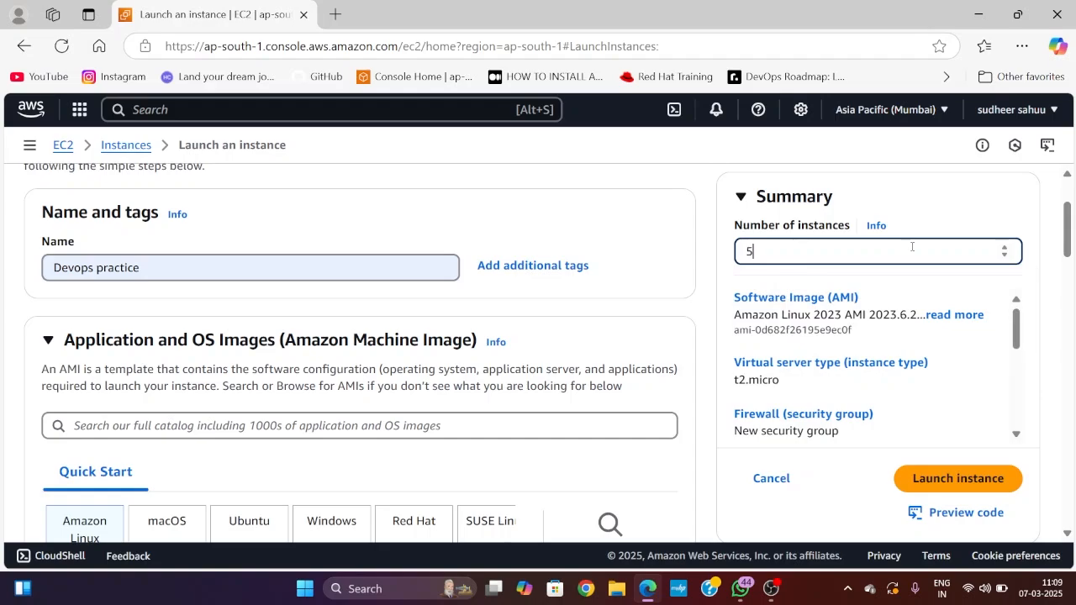
key("BackSpace")
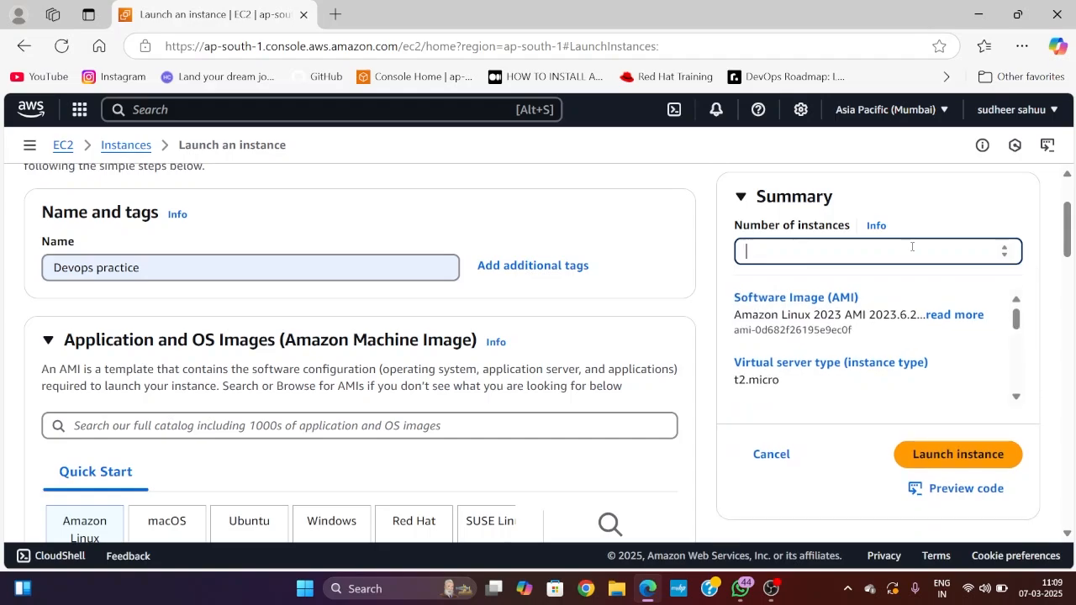
type("1")
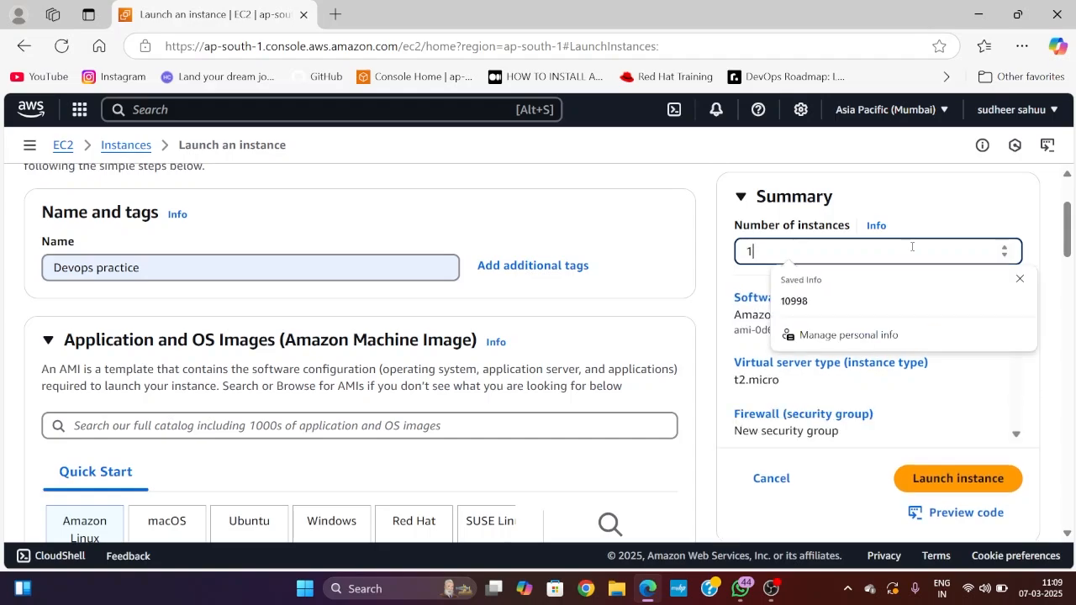
left_click(932, 179)
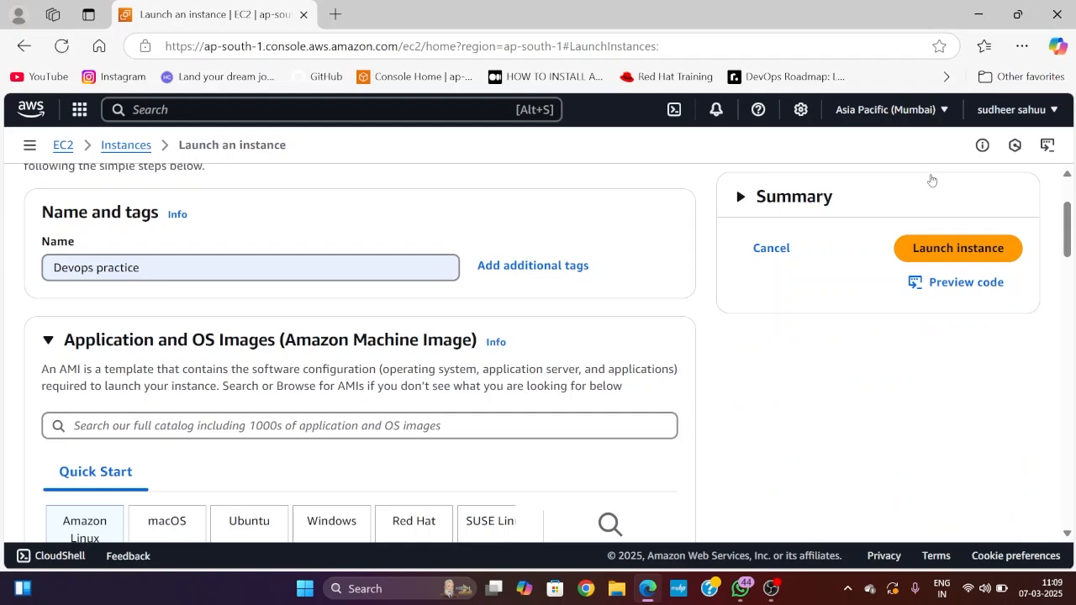
left_click(932, 180)
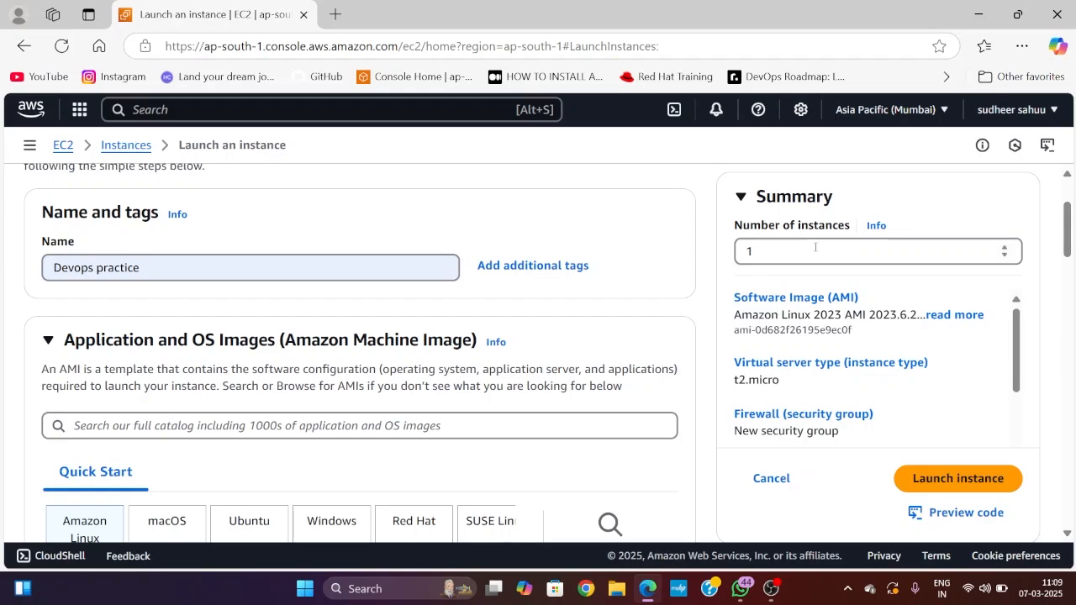
- Browse the quick-start operating systems and select Ubuntu as the instance's OS image
scroll(455, 349, "down", 1)
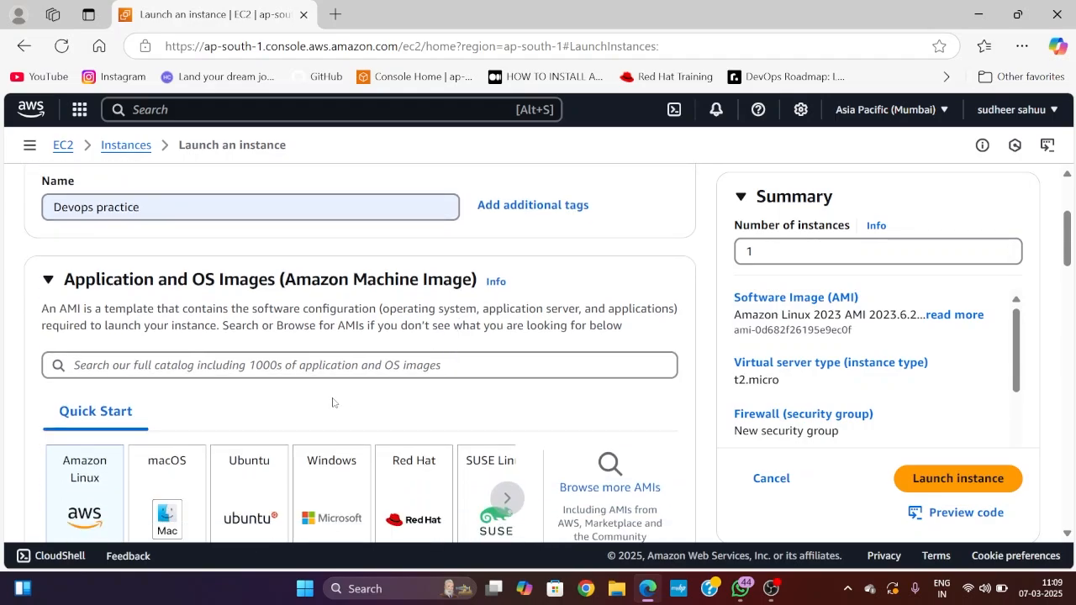
scroll(333, 402, "down", 1)
scroll(333, 402, "up", 2)
scroll(333, 404, "down", 2)
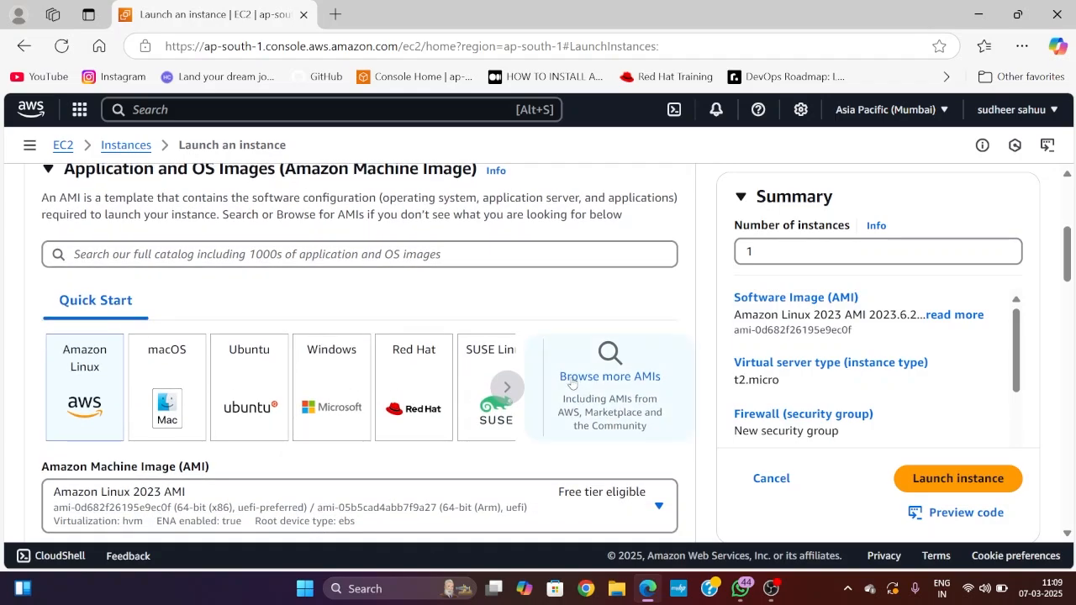
double_click(508, 388)
left_click(509, 389)
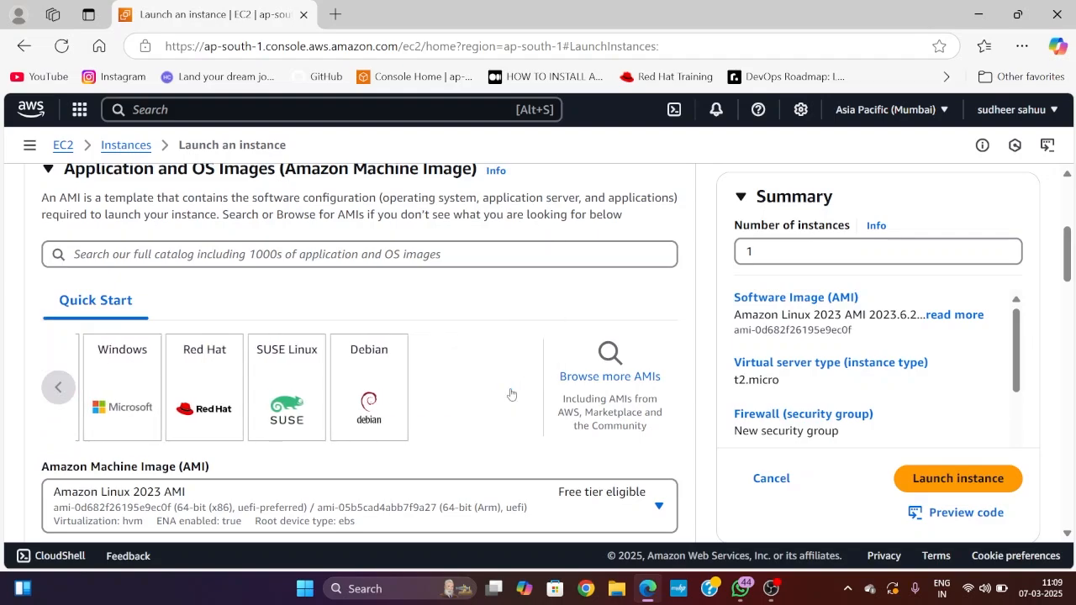
double_click(60, 389)
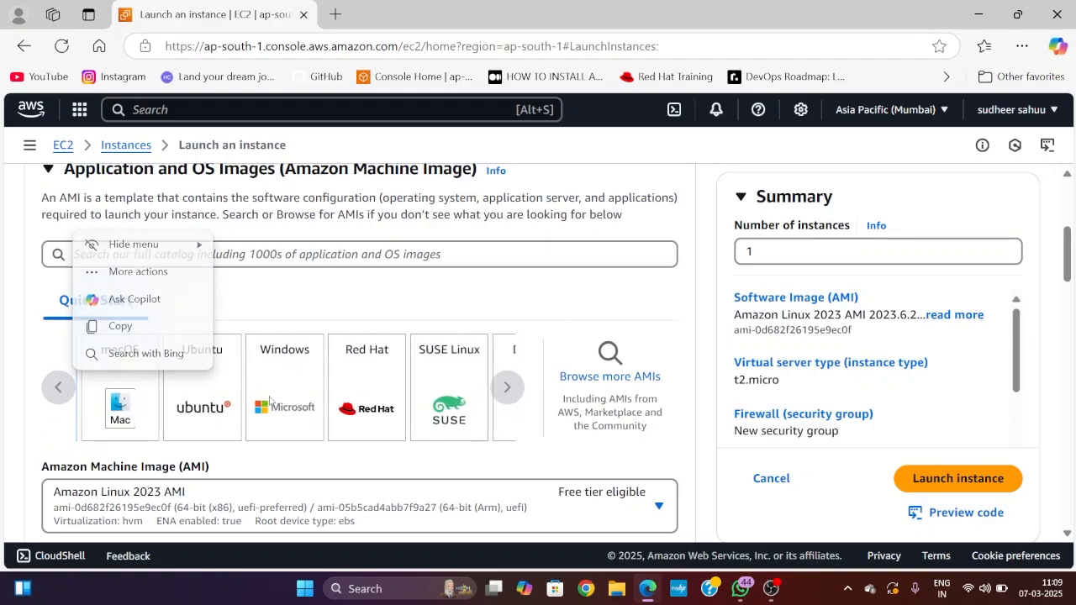
left_click(212, 401)
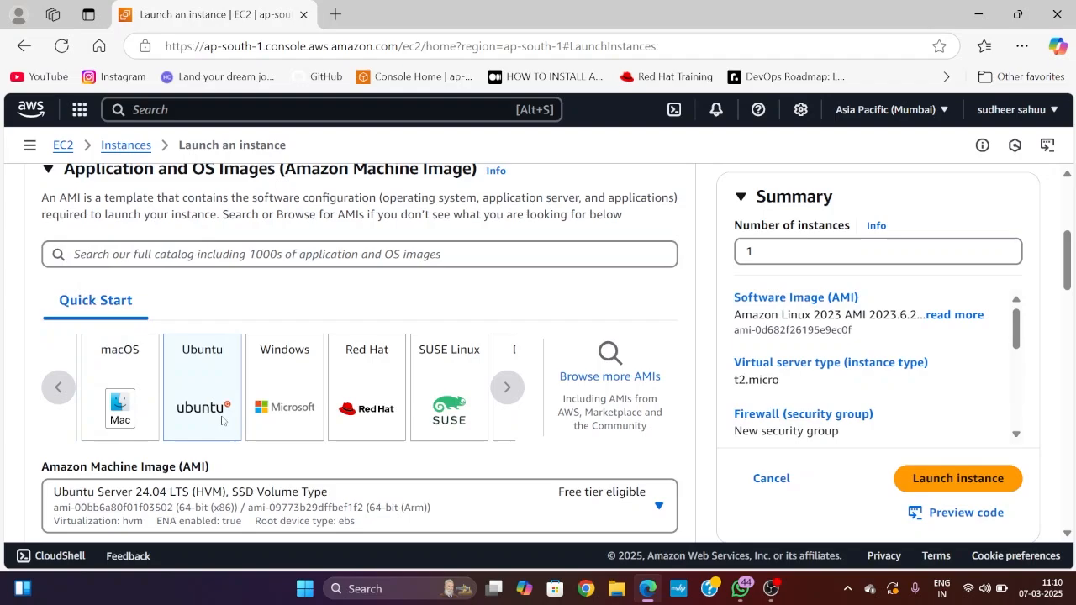
- Review the available Ubuntu machine images and the selected image's description and architecture details
scroll(356, 423, "down", 3)
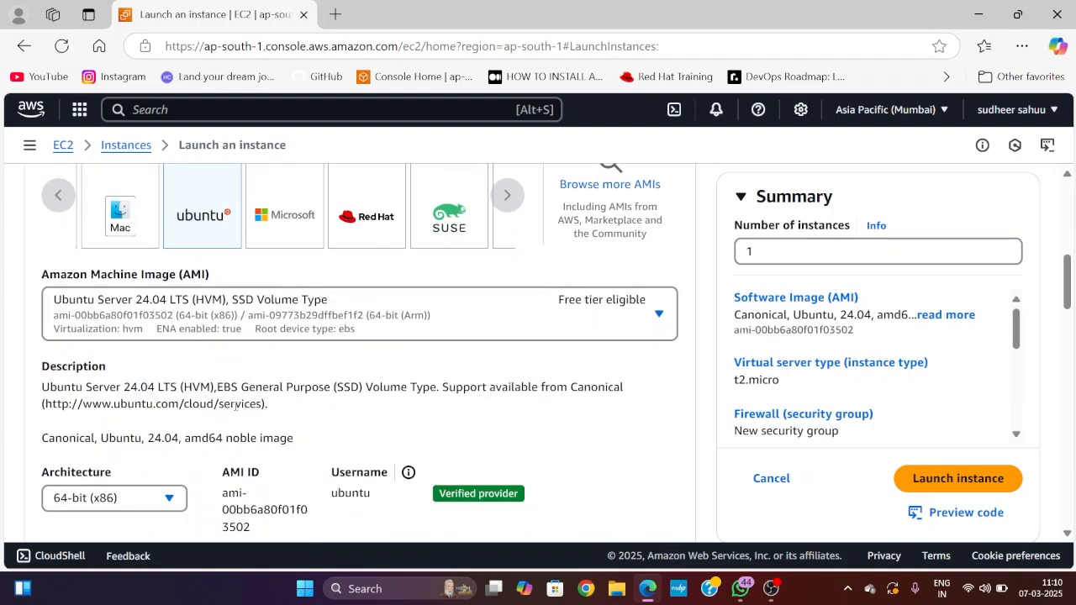
left_click(383, 328)
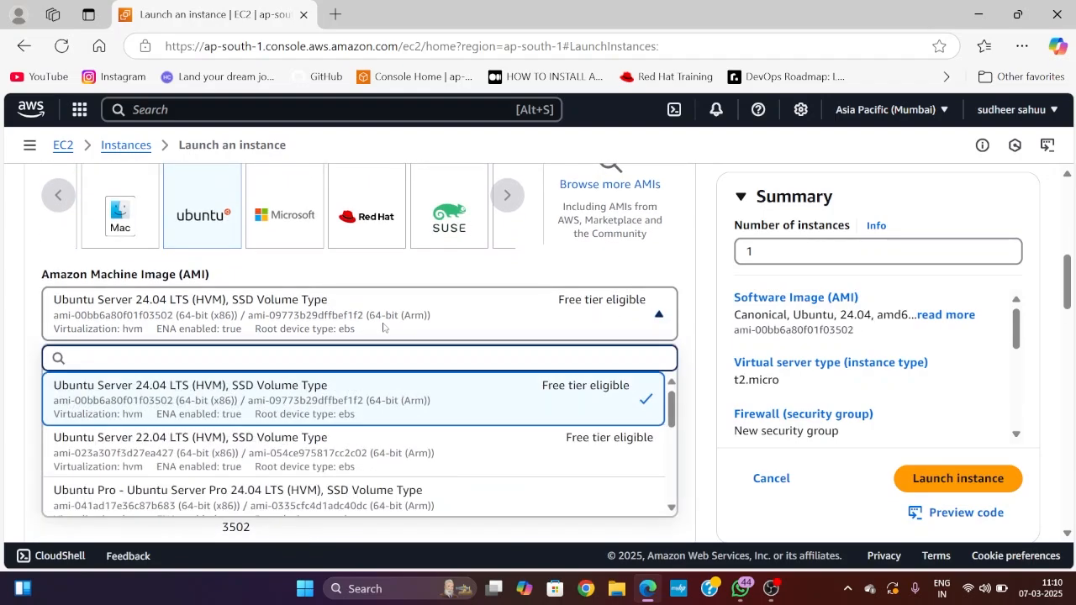
left_click(384, 328)
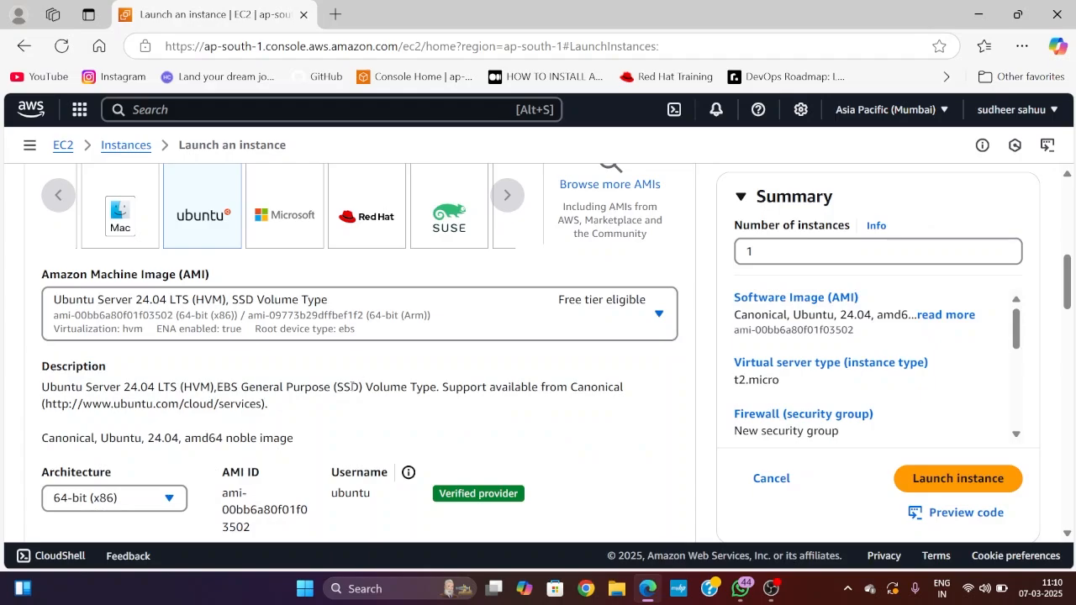
scroll(351, 386, "up", 1)
scroll(351, 389, "down", 1)
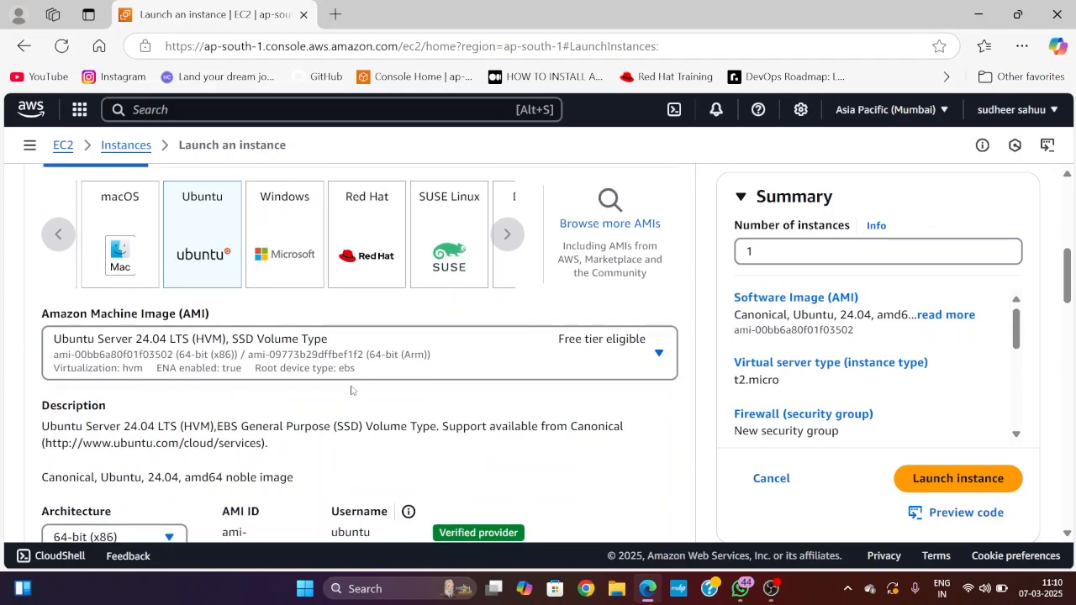
scroll(352, 389, "down", 5)
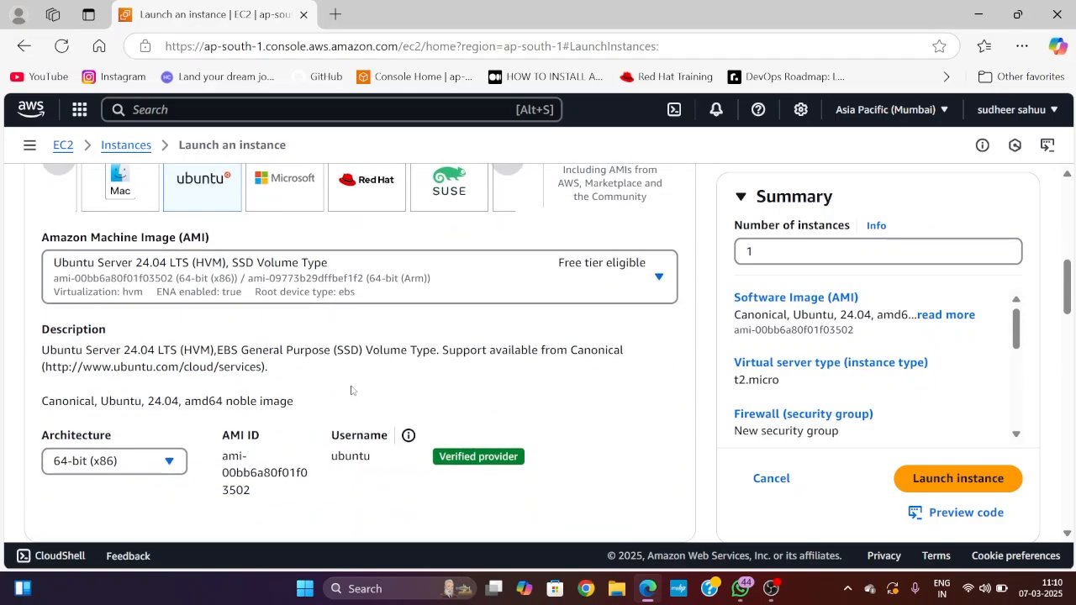
- Examine the Ubuntu Server 24.04, 22.04 and Ubuntu Pro machine images and their free tier eligibility
scroll(352, 390, "down", 2)
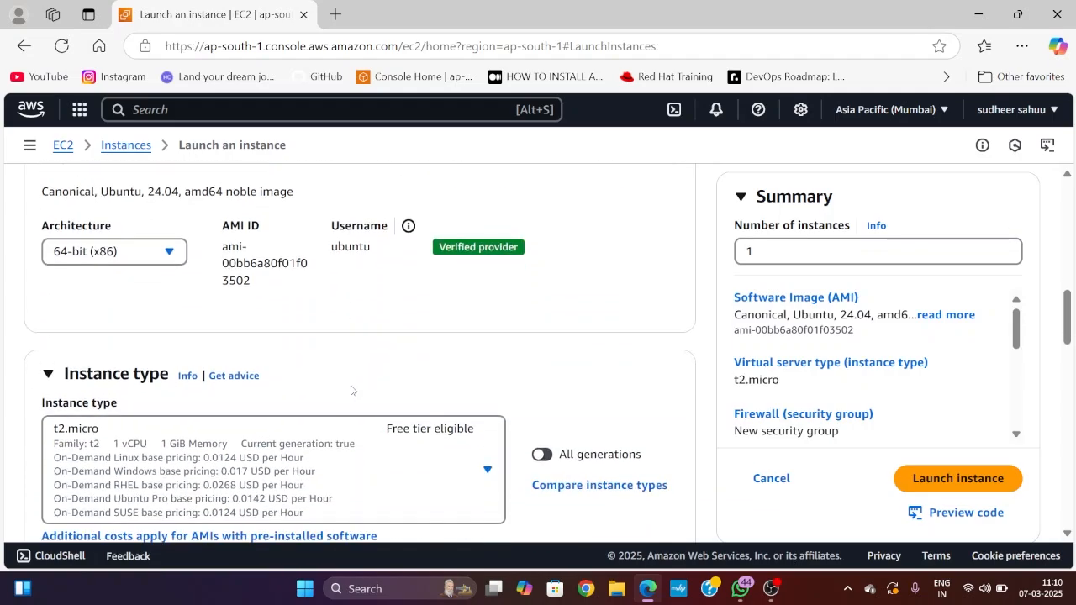
scroll(351, 389, "up", 1)
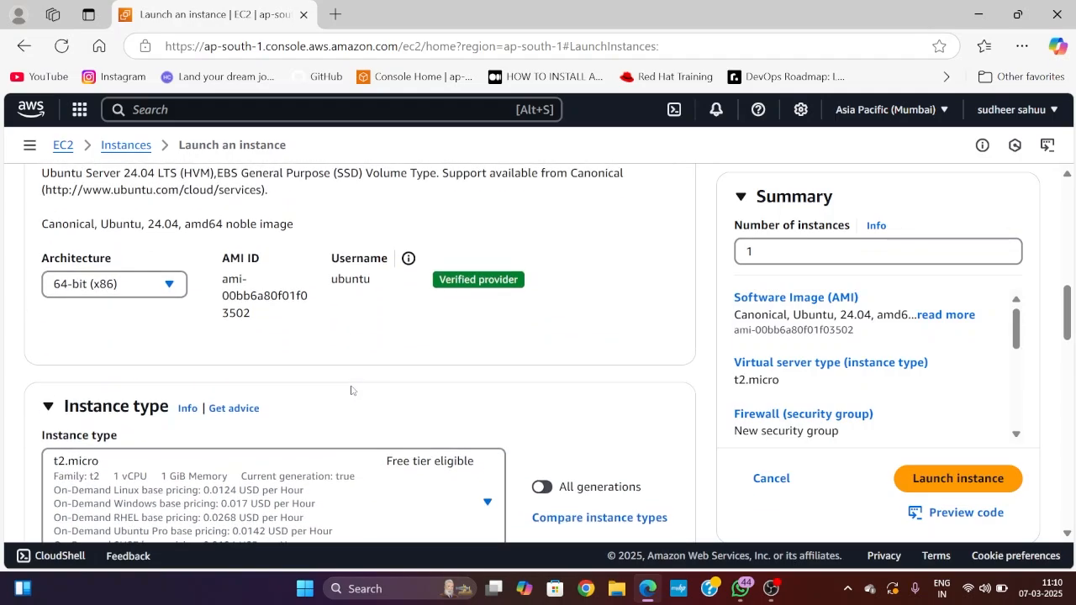
scroll(351, 390, "up", 5)
left_click(391, 335)
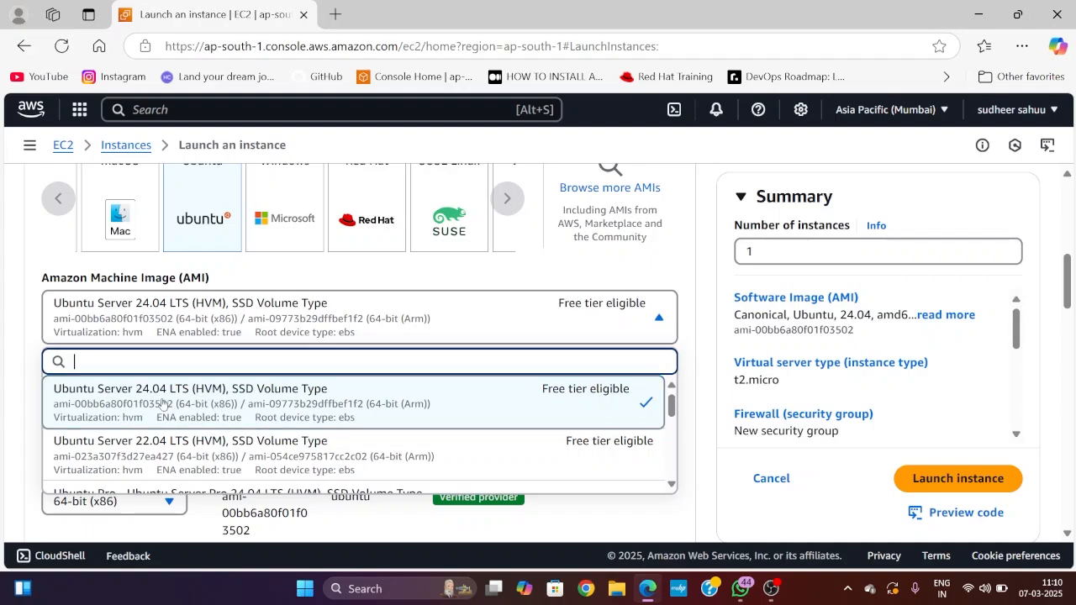
scroll(184, 406, "down", 1)
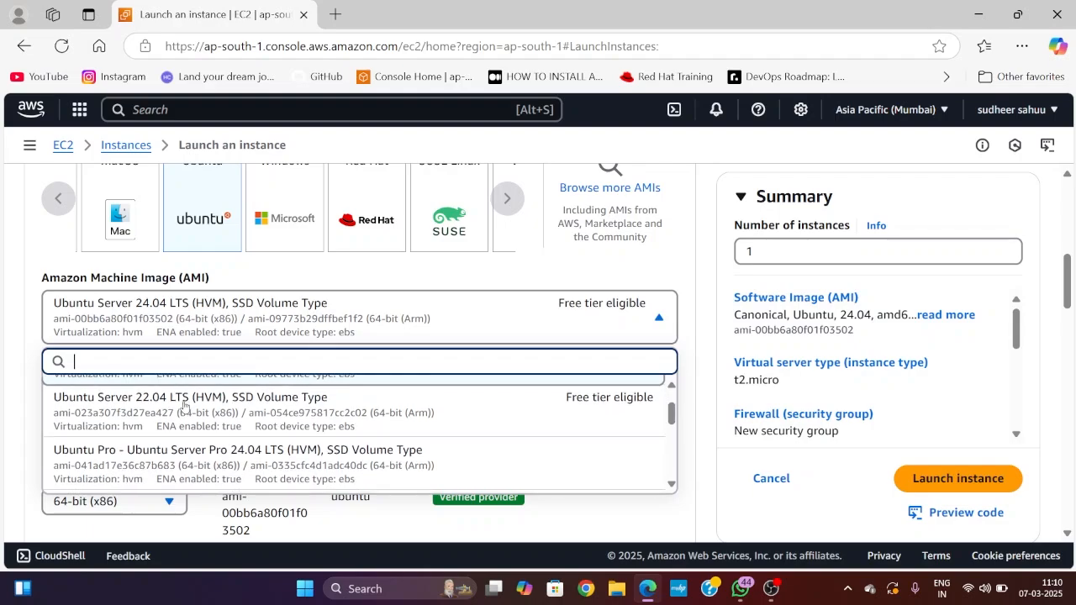
scroll(221, 454, "down", 3)
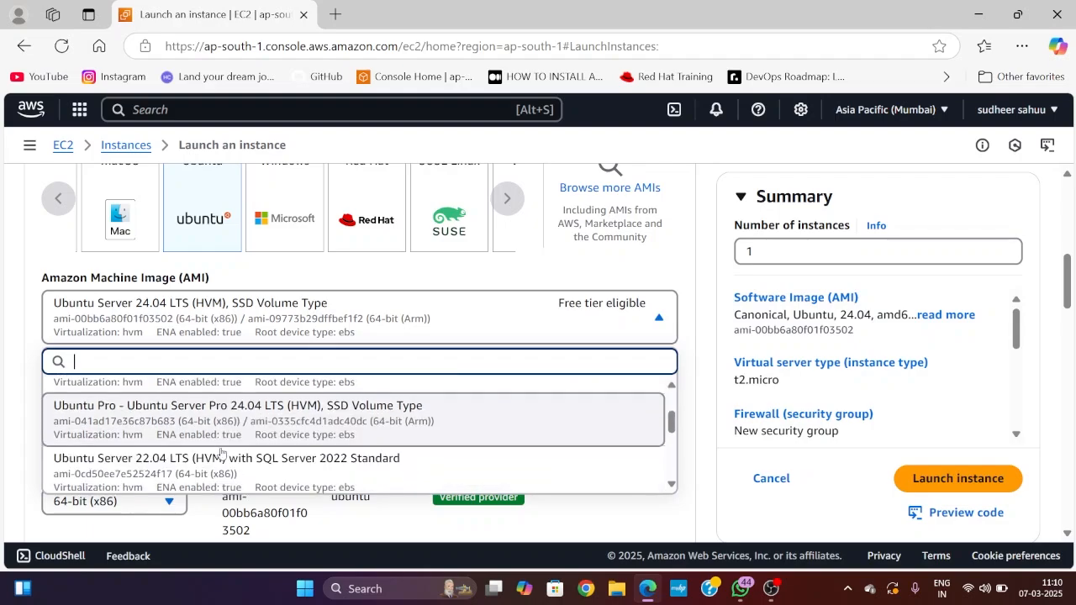
scroll(221, 454, "up", 5)
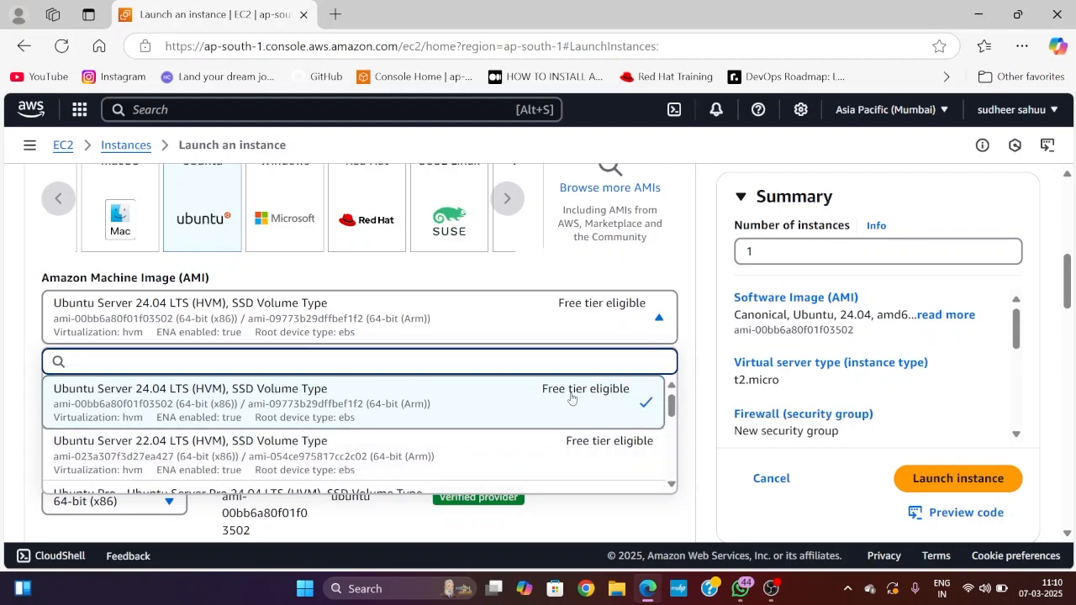
scroll(523, 462, "down", 1)
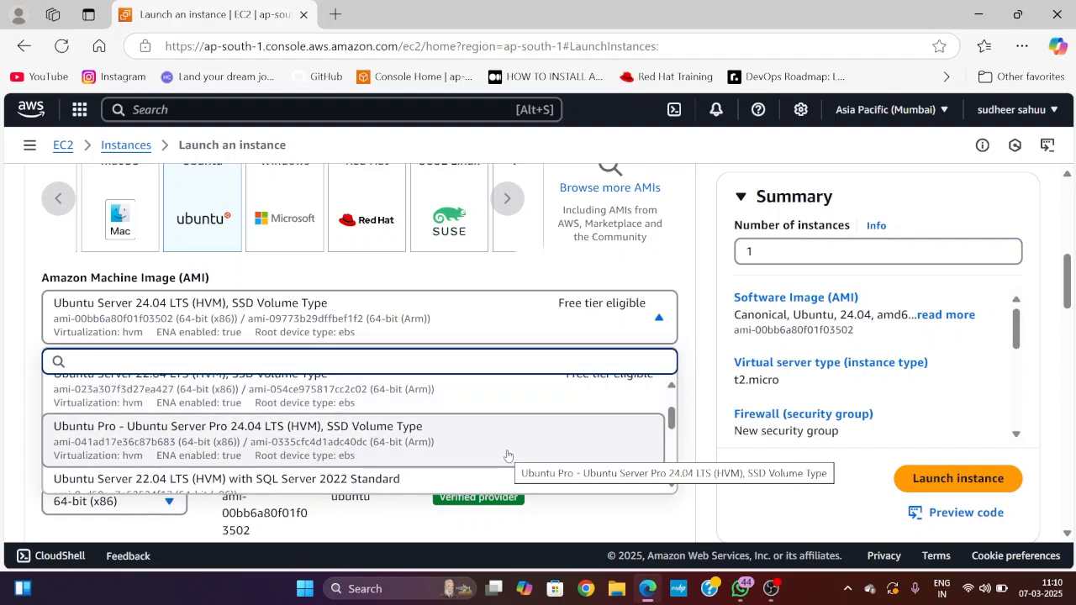
- Try switching the machine image to Ubuntu Pro 24.04 LTS, cancel the change, and restore Ubuntu Server 24.04 LTS (HVM), SSD Volume Type
left_click(507, 452)
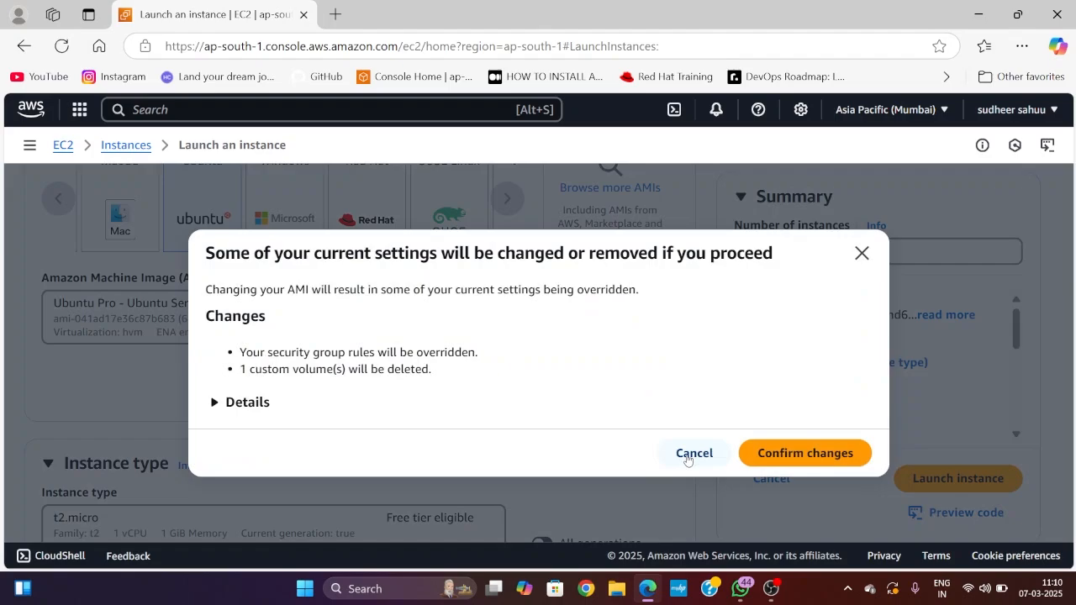
left_click(688, 454)
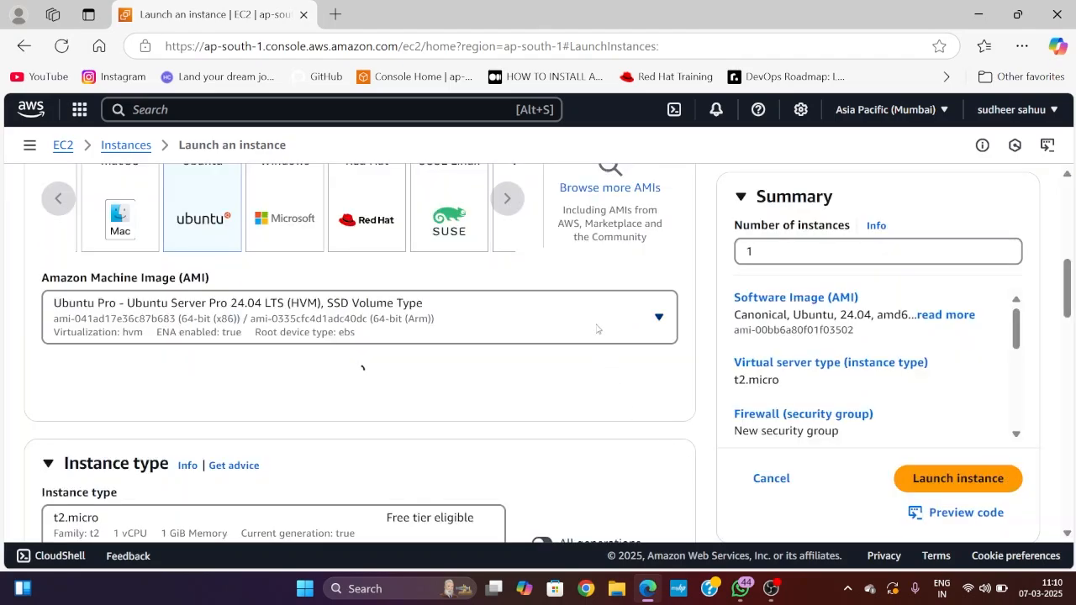
left_click(600, 330)
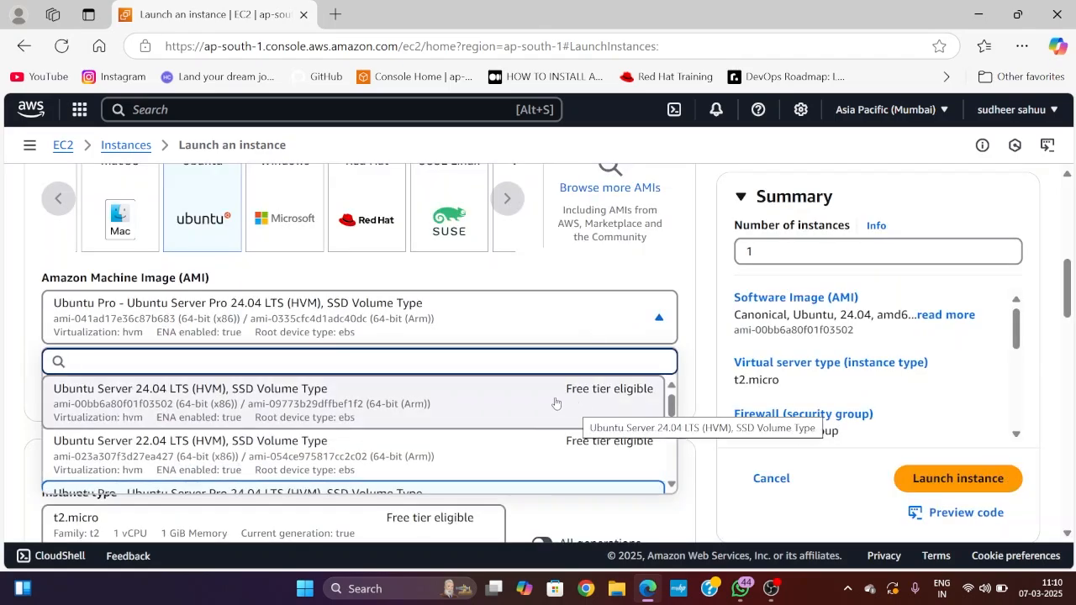
scroll(556, 403, "up", 1)
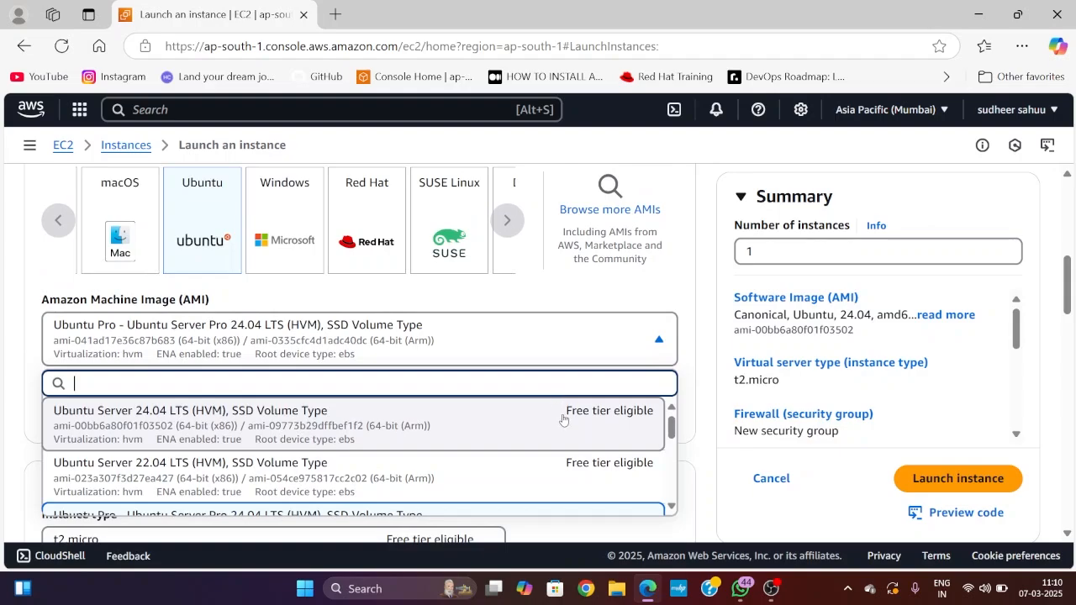
left_click(557, 420)
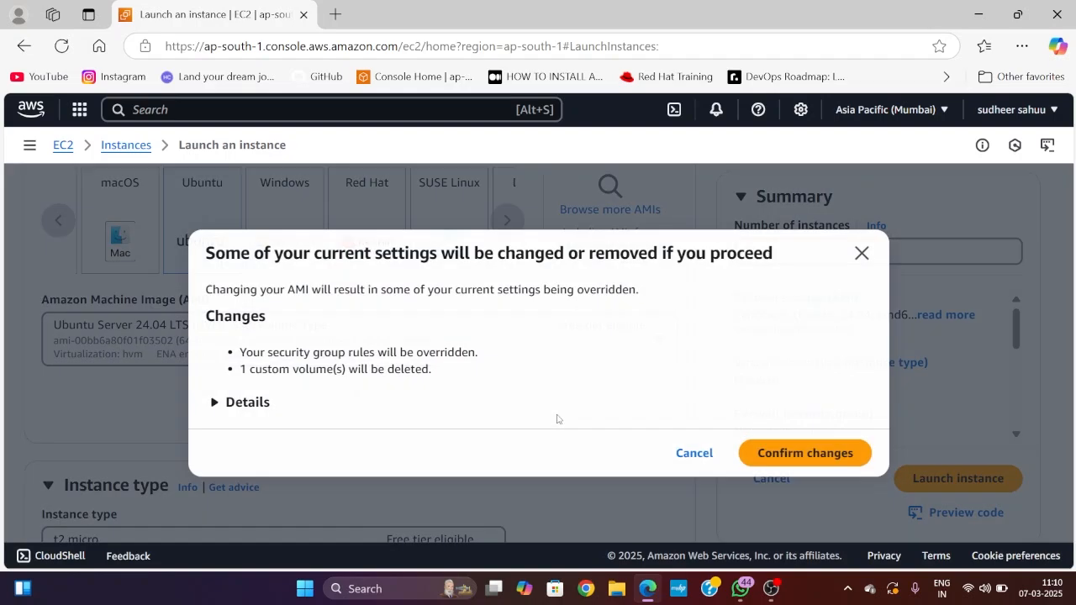
left_click(782, 457)
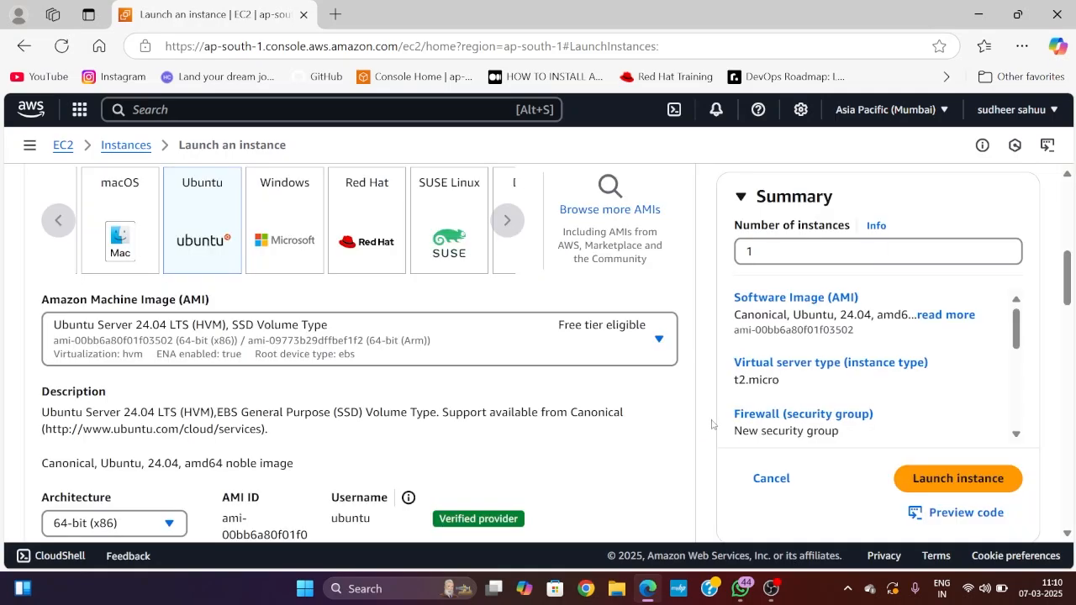
- Check the machine image choices again and the architecture options offered for the Ubuntu Server 24.04 LTS image
left_click(560, 353)
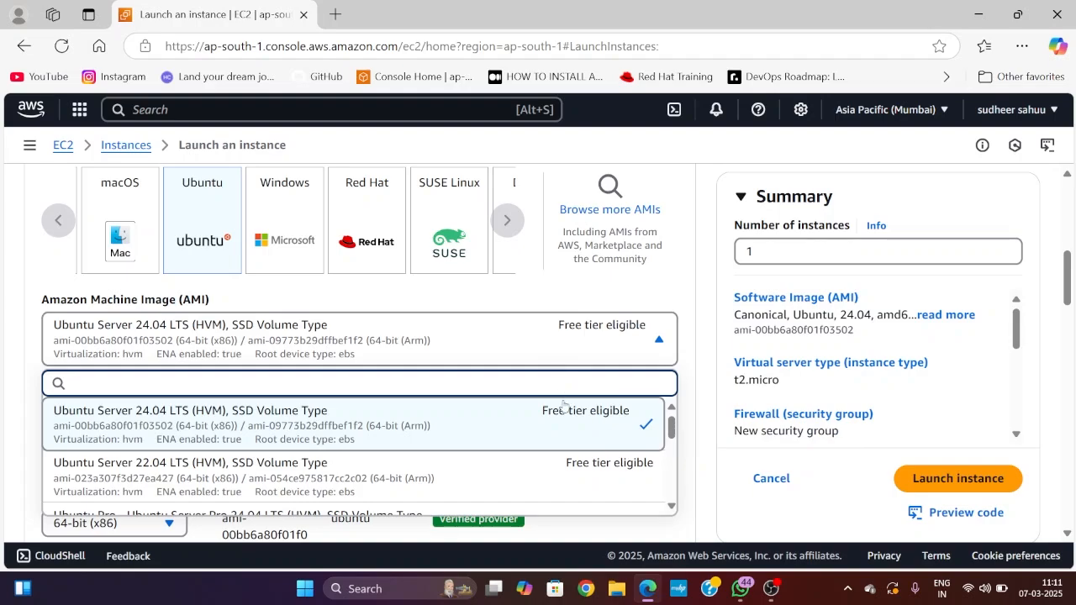
left_click(546, 350)
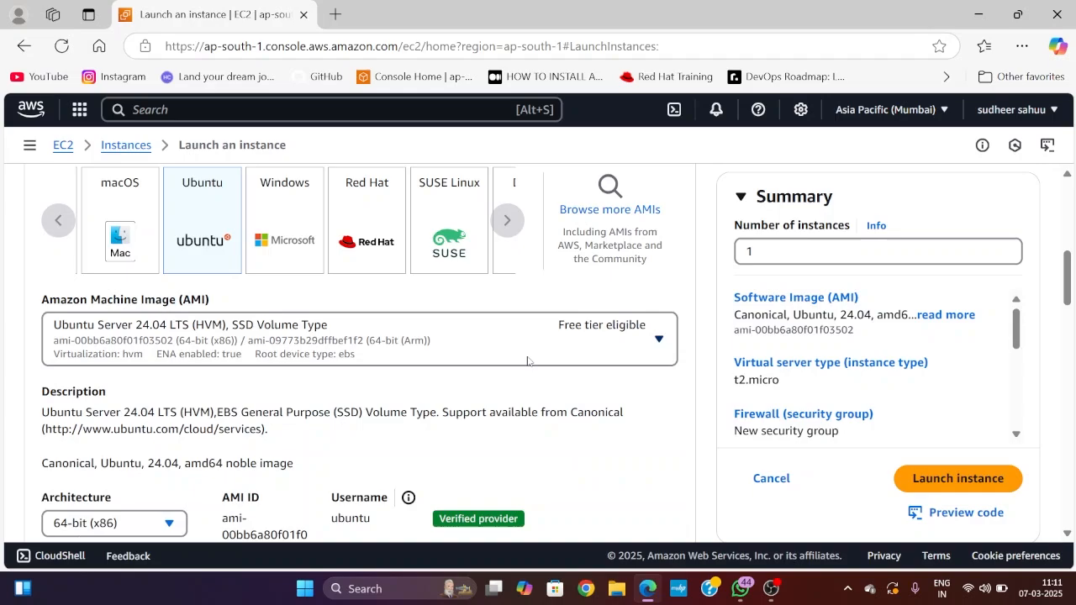
scroll(437, 395, "down", 2)
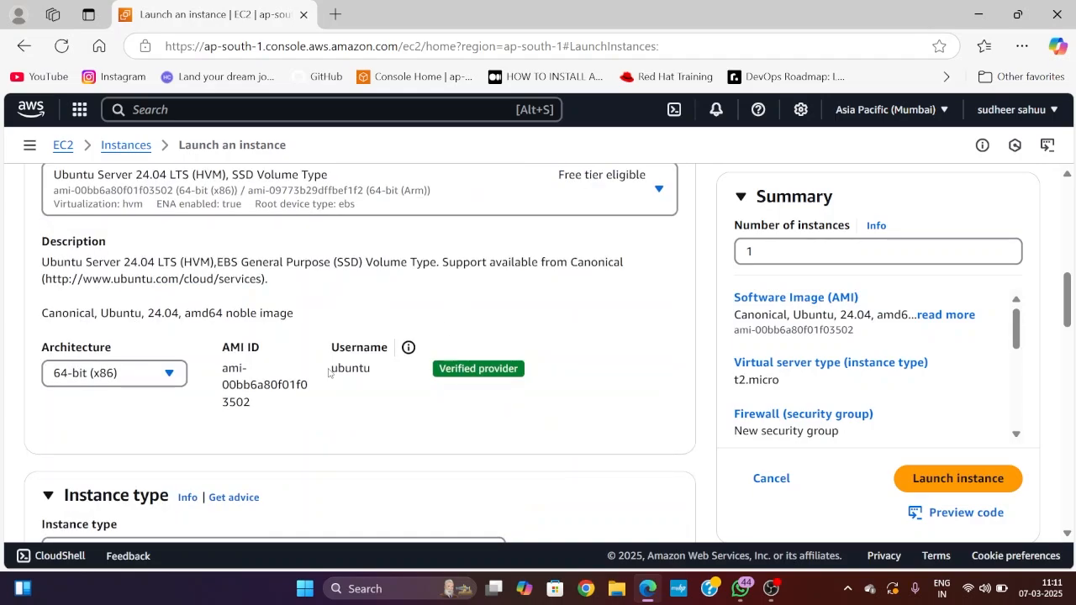
left_click(169, 373)
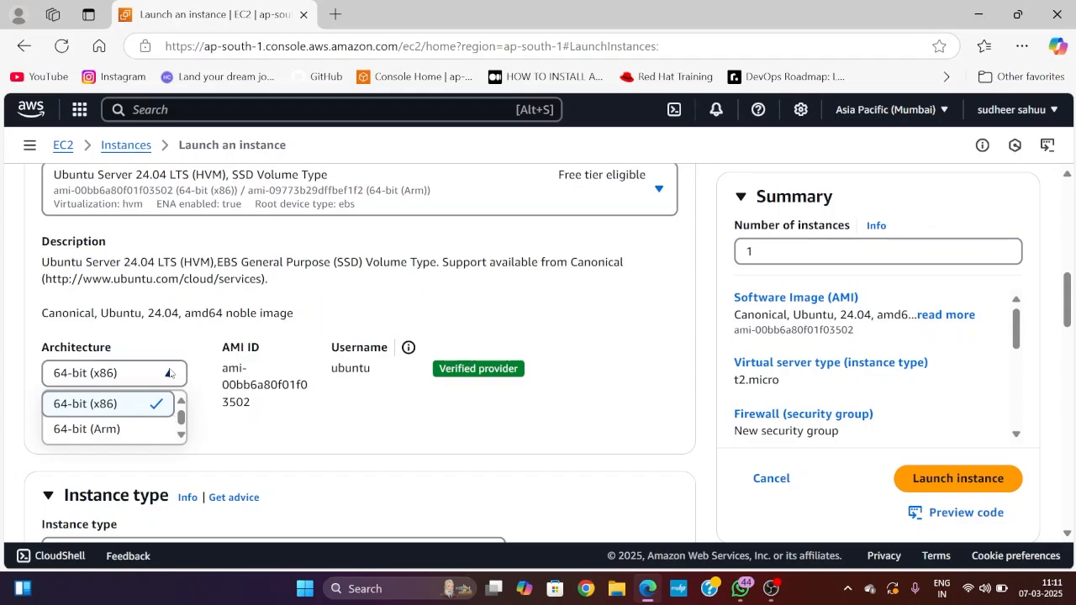
left_click(167, 375)
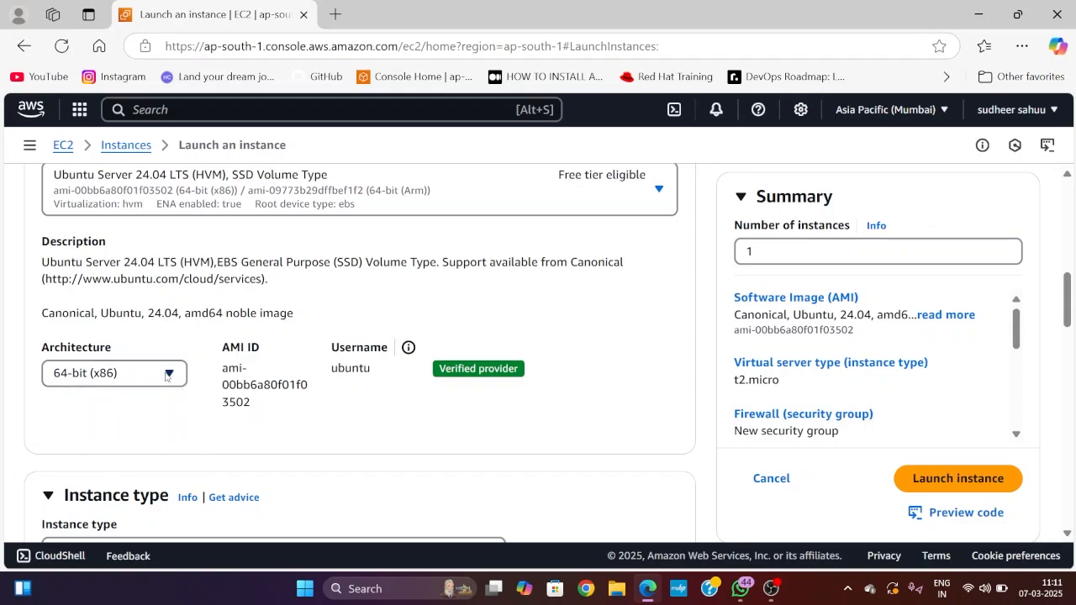
left_click(168, 375)
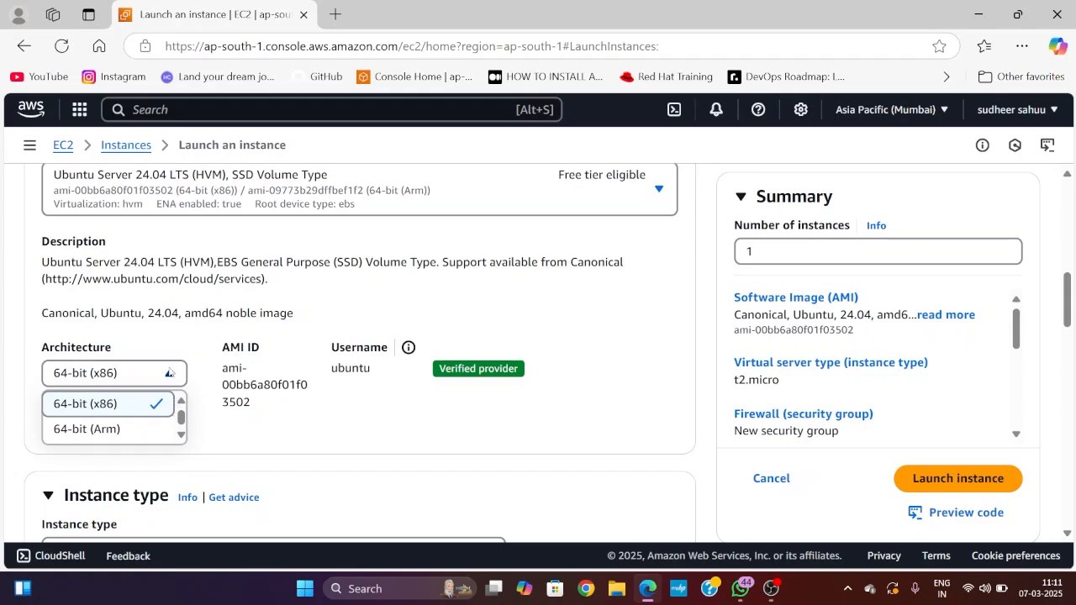
left_click(169, 373)
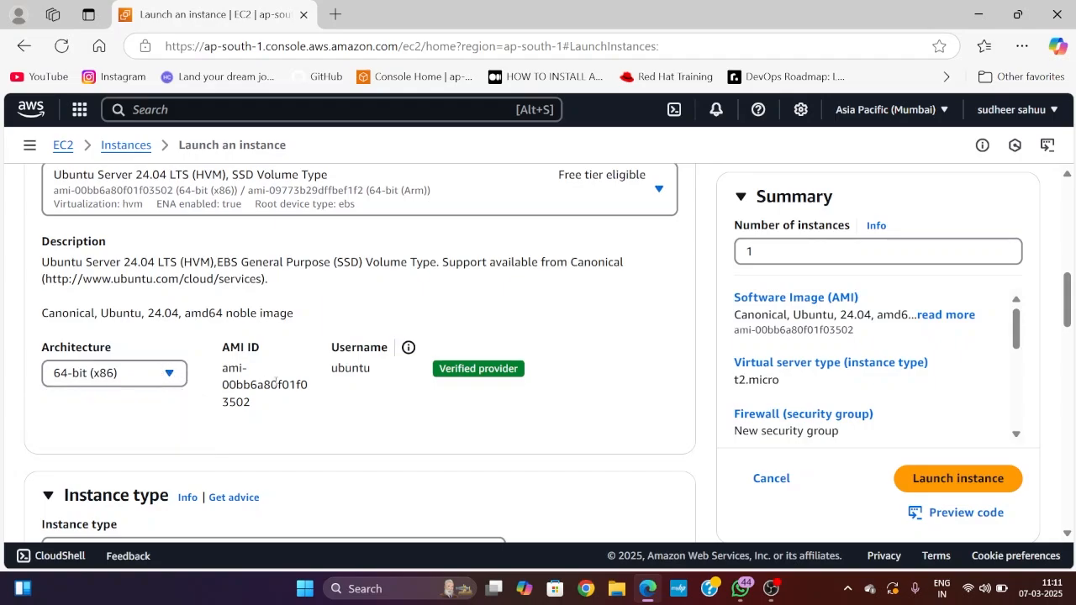
- Open the instance type choices and examine the specifications and hourly pricing of t2.nano, t2.micro and t2.small
scroll(341, 433, "down", 1)
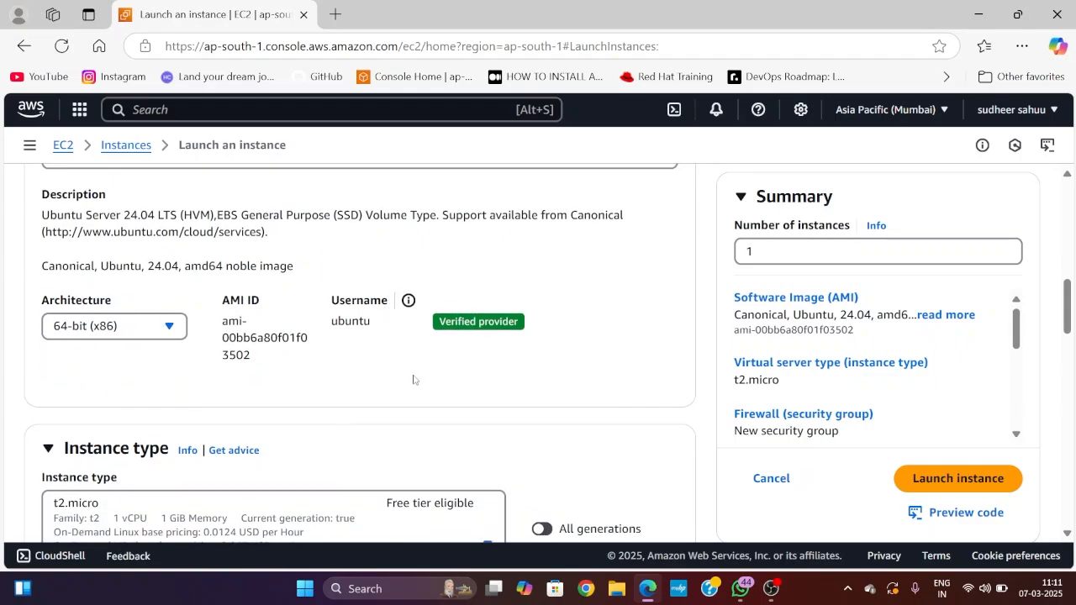
scroll(413, 380, "down", 3)
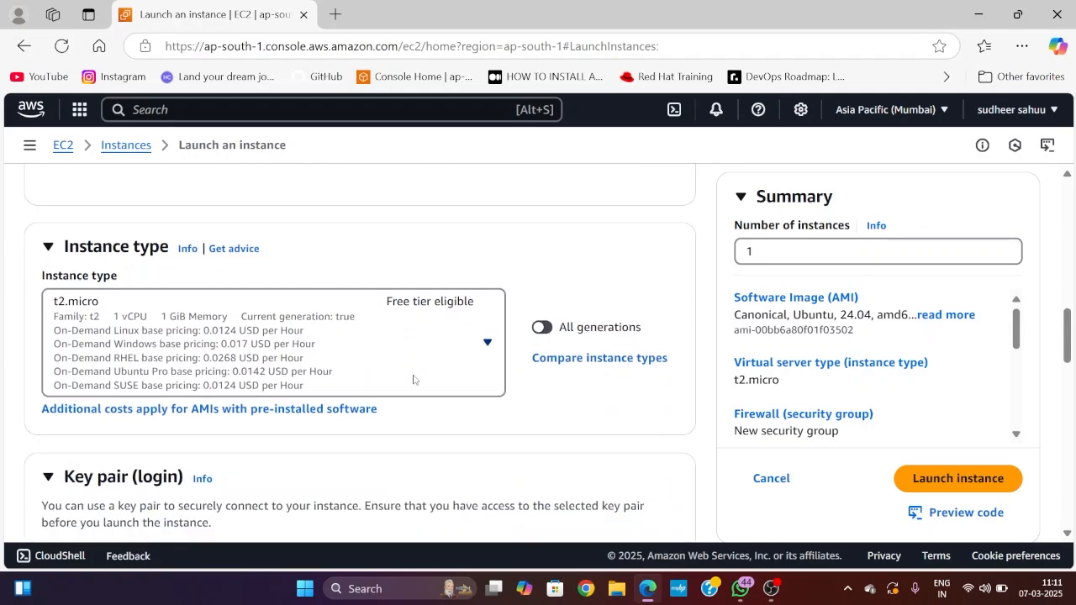
scroll(413, 380, "down", 1)
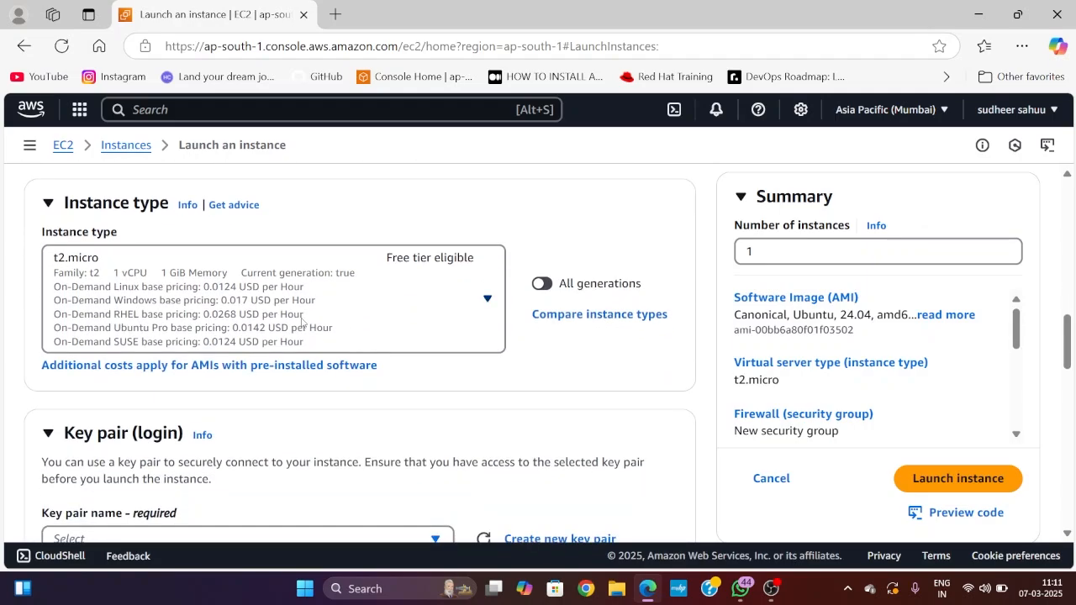
left_click(380, 314)
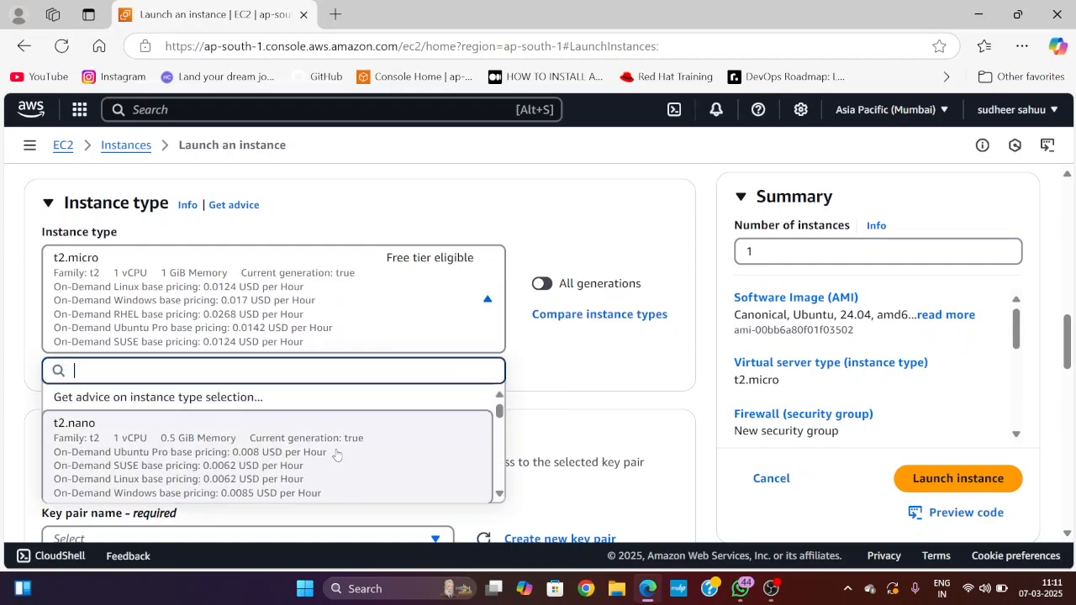
scroll(337, 454, "down", 1)
scroll(337, 454, "up", 1)
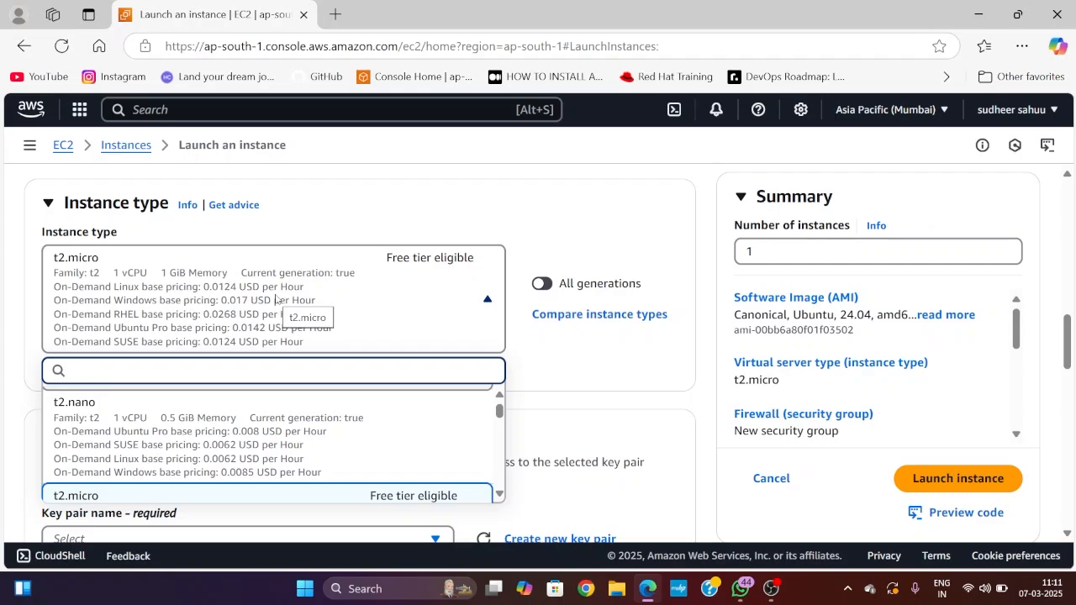
scroll(250, 414, "down", 1)
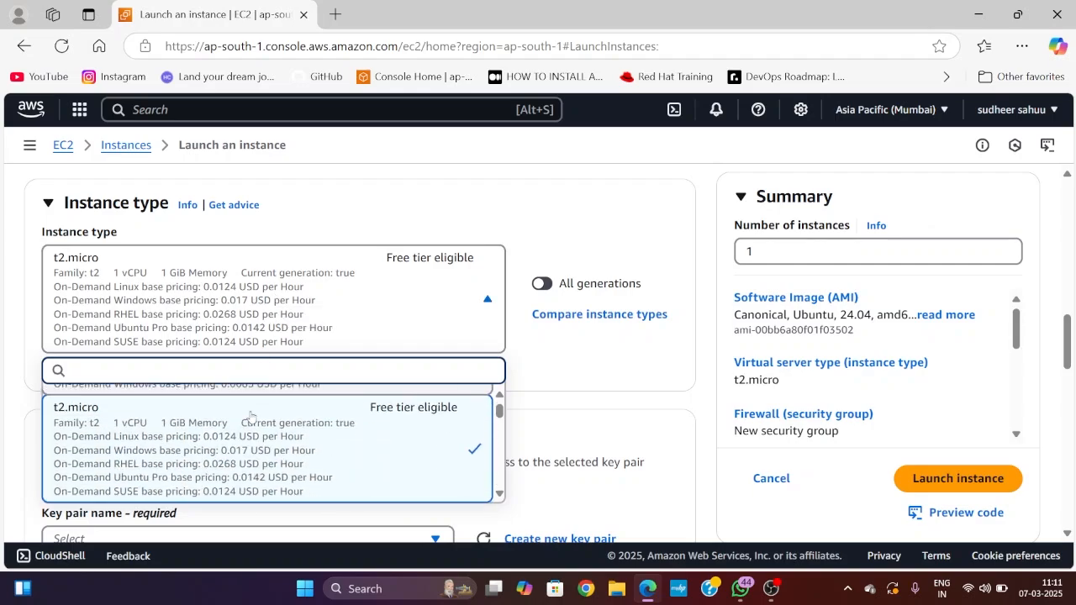
scroll(250, 413, "down", 2)
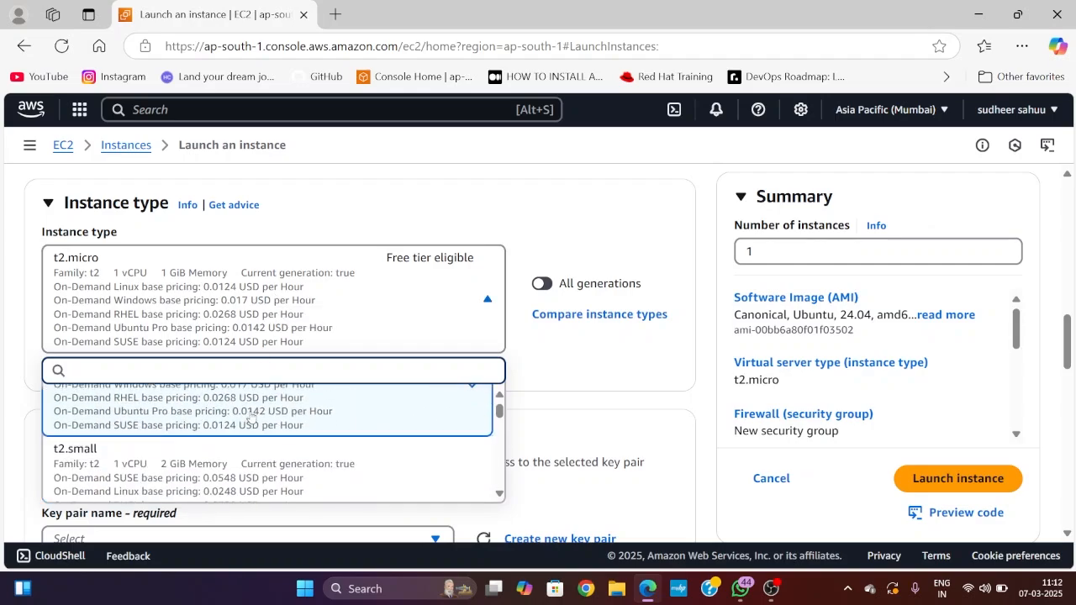
scroll(251, 417, "down", 1)
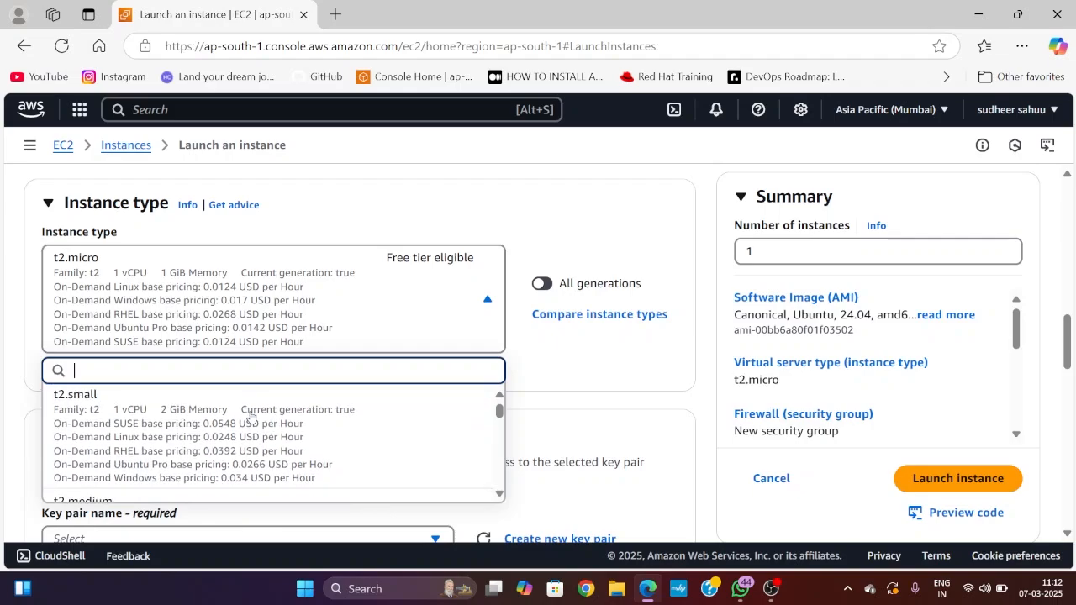
scroll(250, 418, "up", 1)
scroll(251, 418, "down", 3)
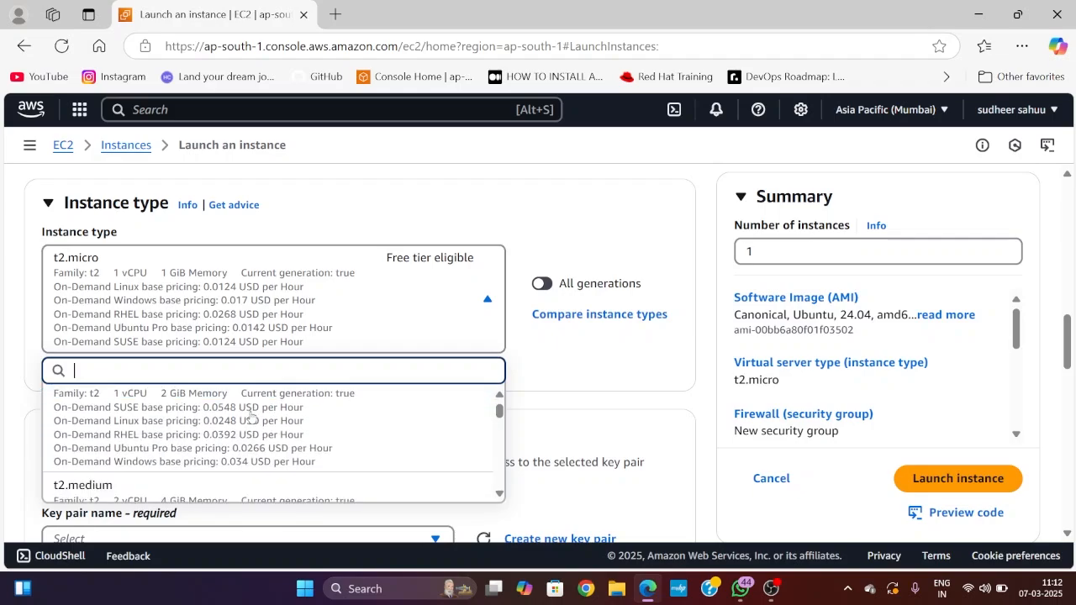
scroll(251, 417, "up", 1)
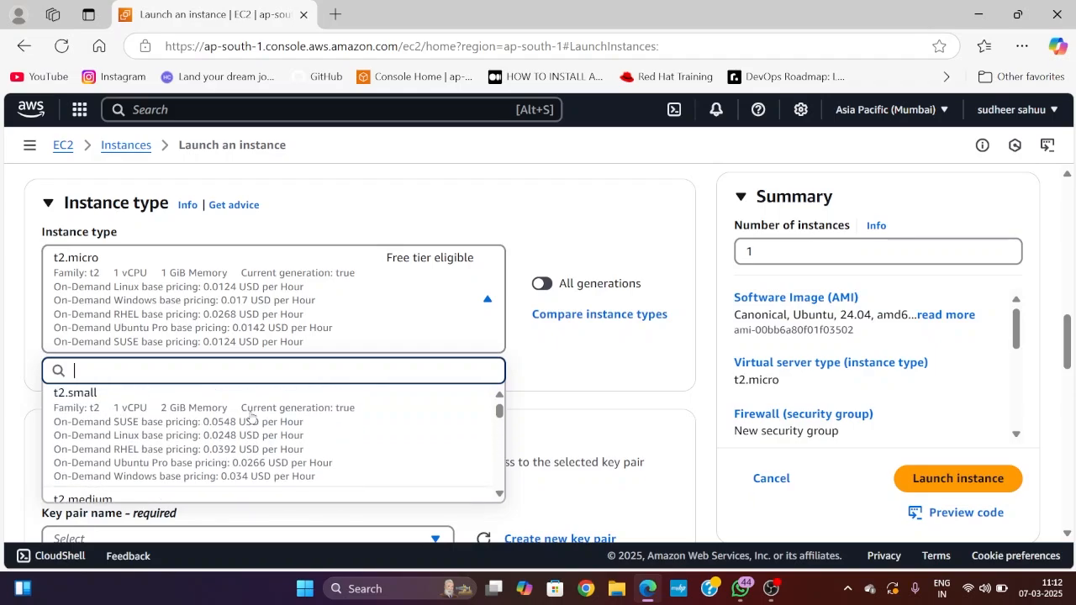
- Compare the vCPU, memory and hourly pricing of t2.medium, t2.large and t2.xlarge with the smaller t2 instance types
scroll(250, 418, "down", 2)
scroll(251, 418, "down", 3)
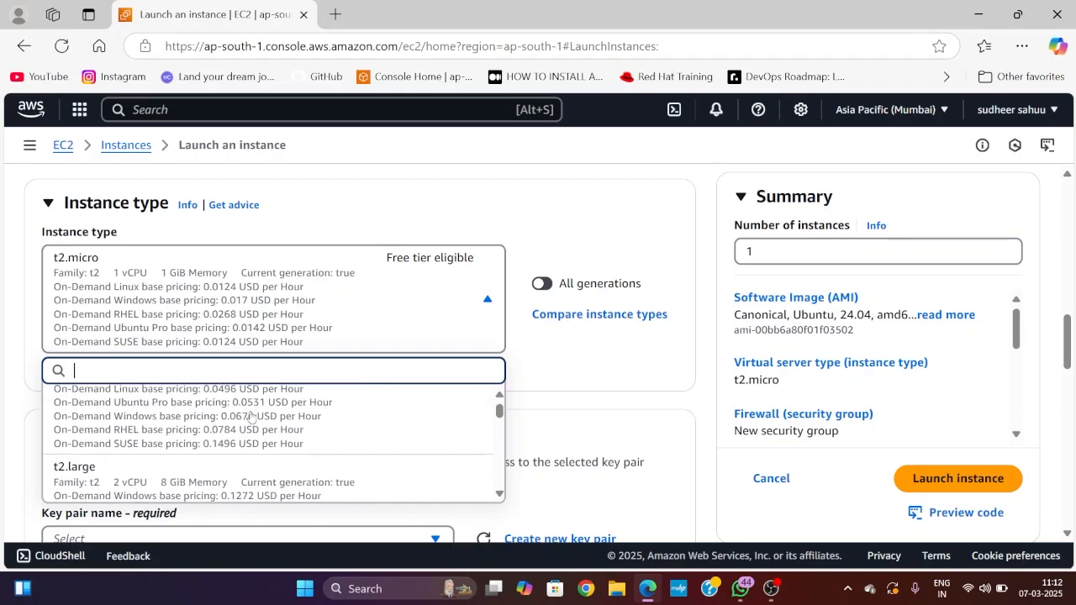
scroll(250, 418, "up", 1)
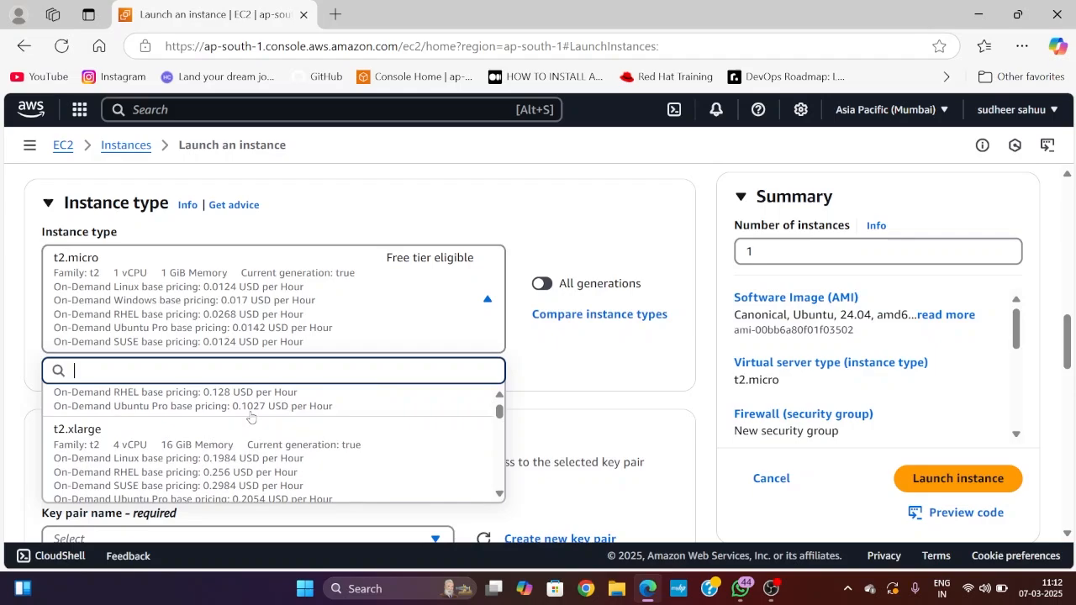
scroll(250, 417, "down", 3)
scroll(251, 418, "down", 1)
scroll(251, 418, "up", 4)
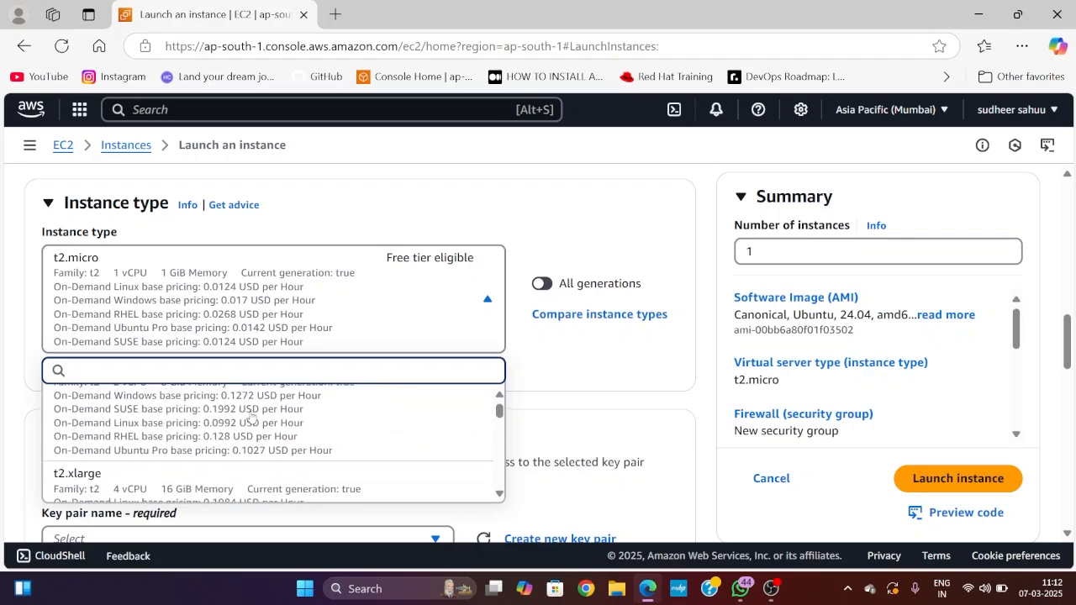
scroll(250, 418, "down", 3)
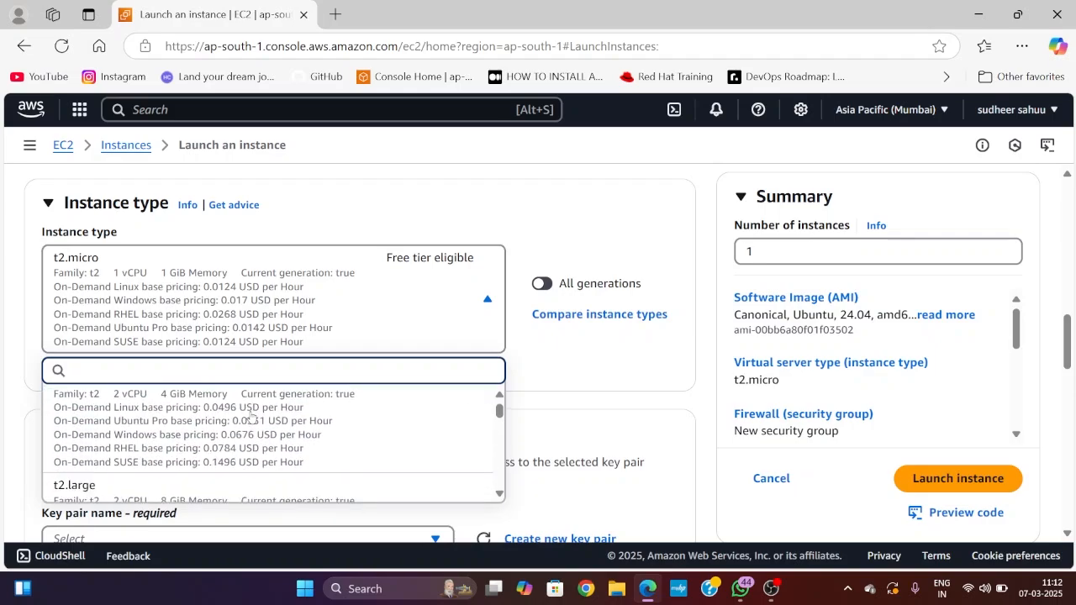
scroll(251, 418, "up", 2)
scroll(251, 418, "up", 1)
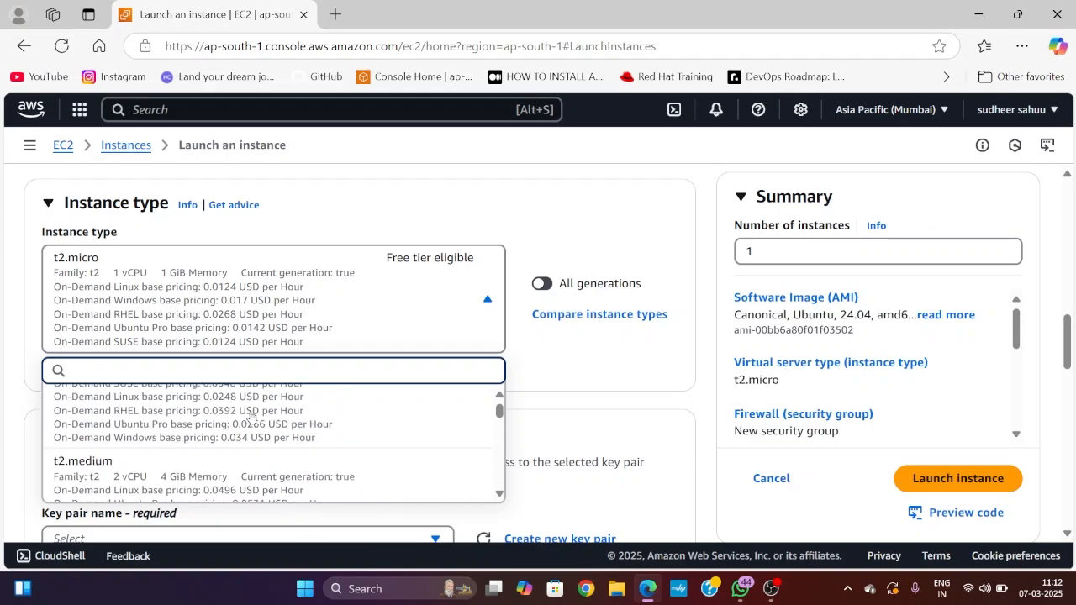
scroll(251, 418, "up", 2)
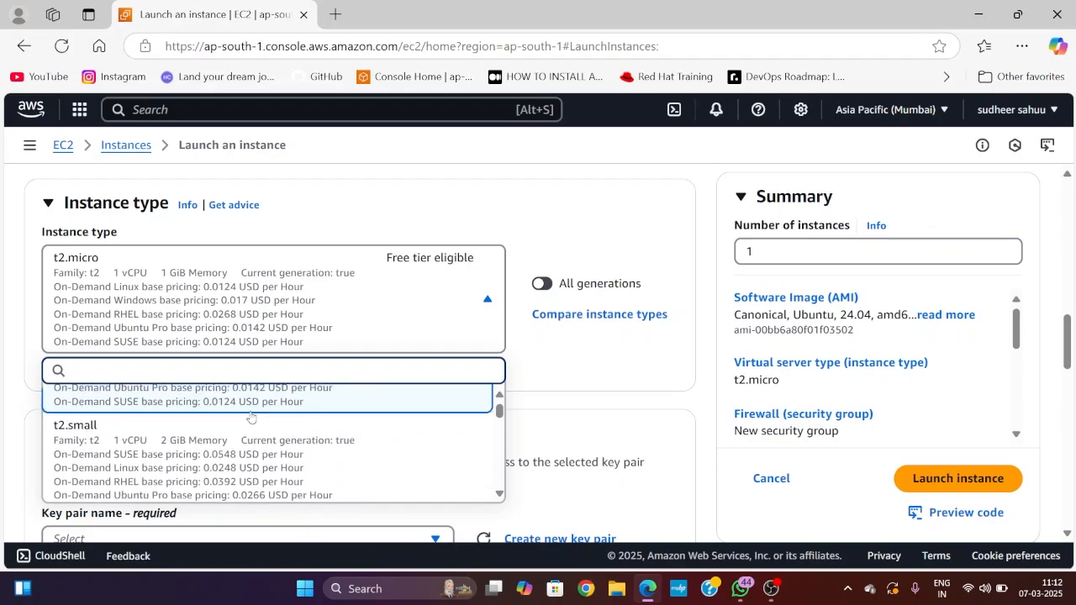
scroll(250, 417, "down", 1)
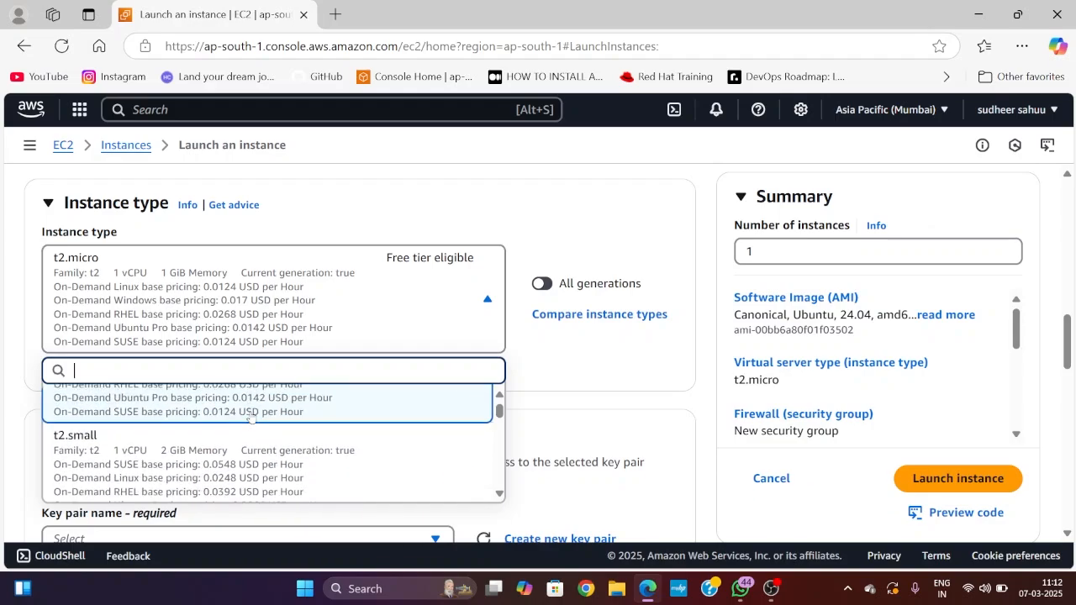
scroll(250, 418, "down", 2)
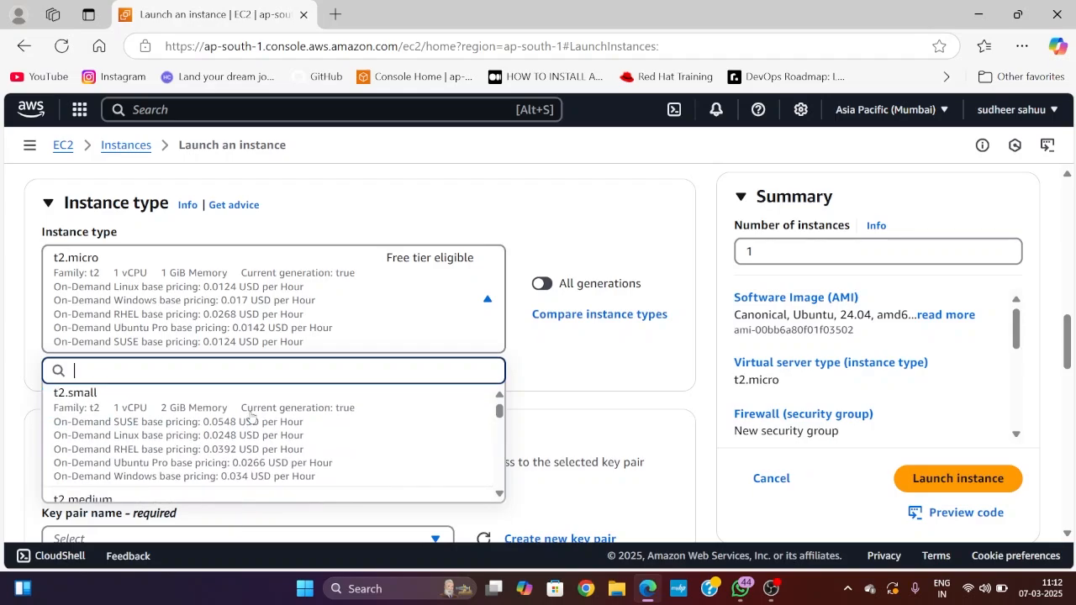
scroll(251, 418, "up", 1)
scroll(250, 418, "down", 1)
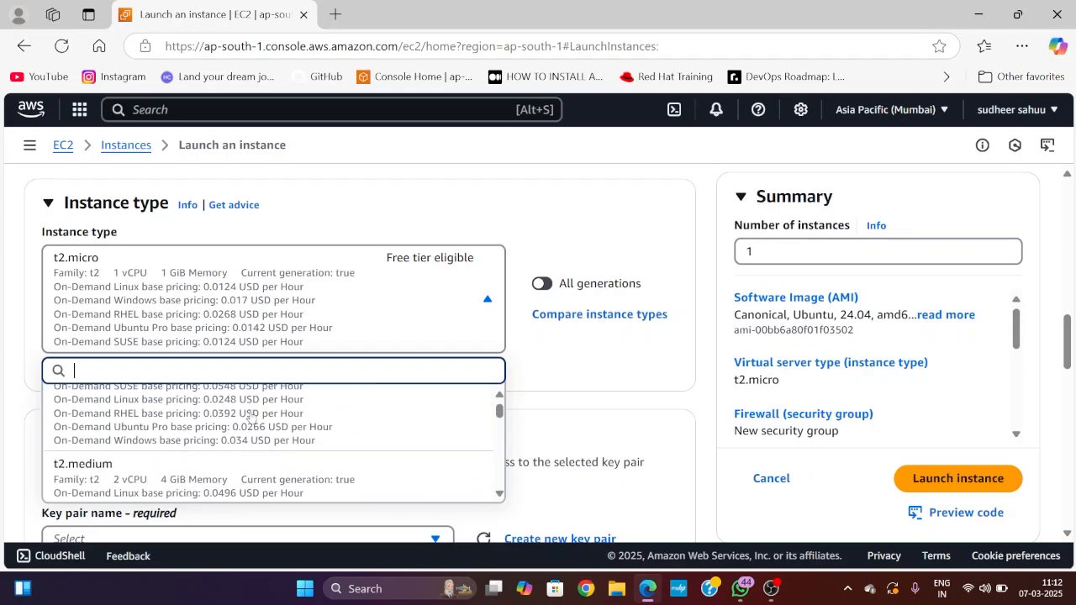
- Recheck the t2.nano and t2.micro details, including free tier eligibility, and close the instance type choices with t2.micro still selected
scroll(250, 418, "up", 3)
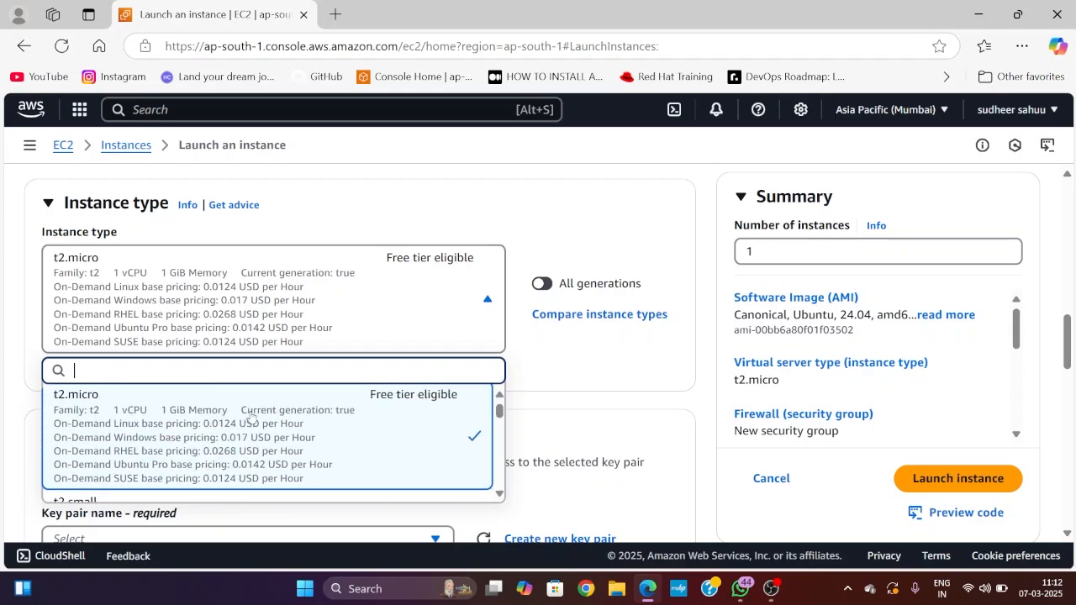
scroll(251, 418, "up", 2)
scroll(251, 417, "up", 2)
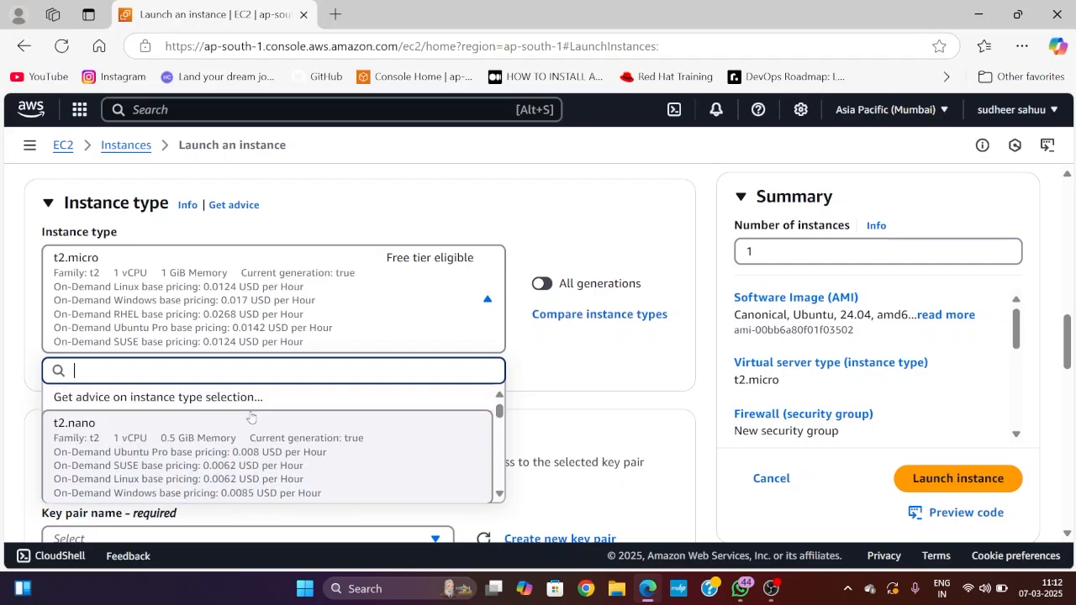
scroll(251, 418, "down", 2)
scroll(250, 418, "down", 2)
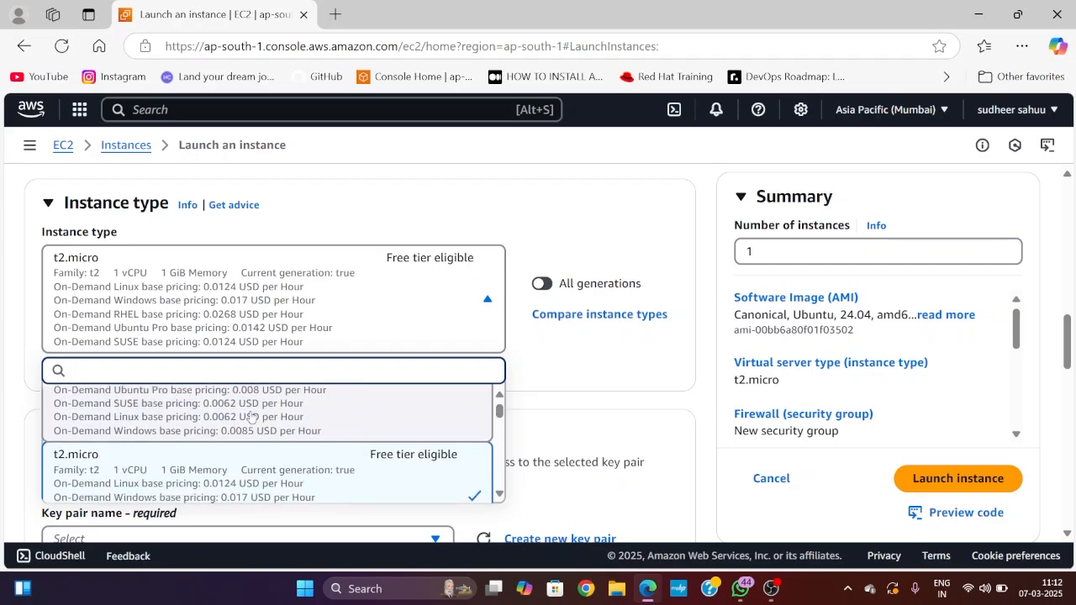
scroll(251, 418, "up", 1)
scroll(250, 418, "down", 1)
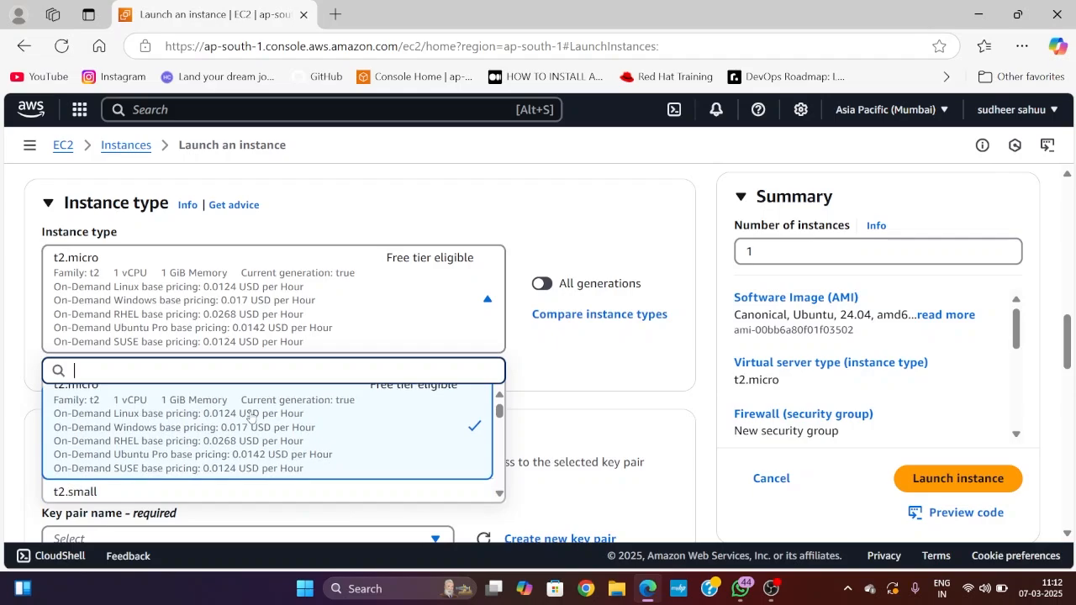
left_click(334, 311)
- Check which existing key pairs are available for the instance login, without selecting one
scroll(284, 382, "down", 3)
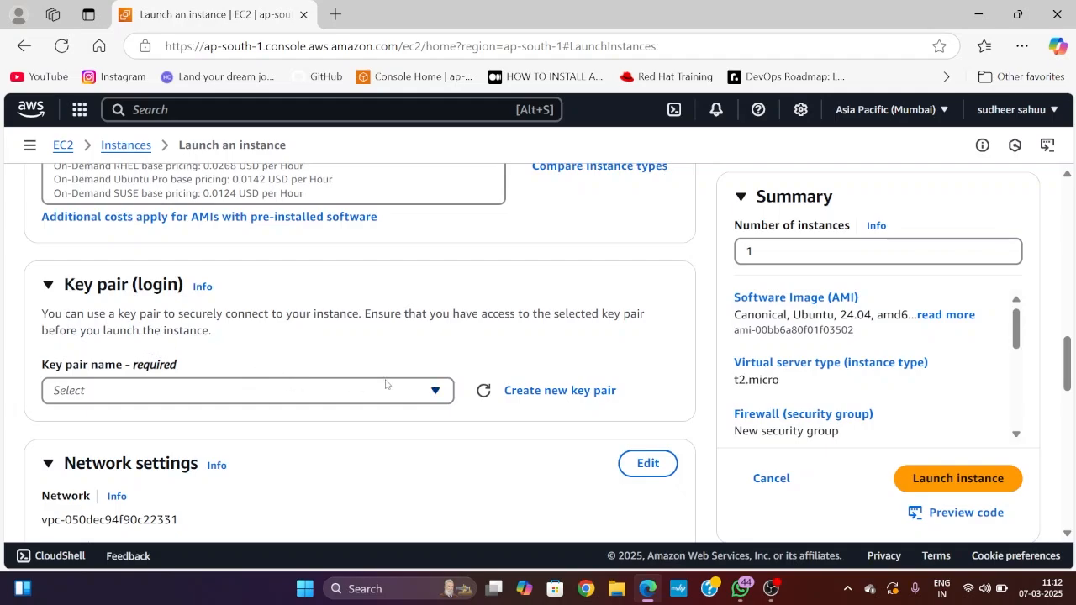
left_click(431, 396)
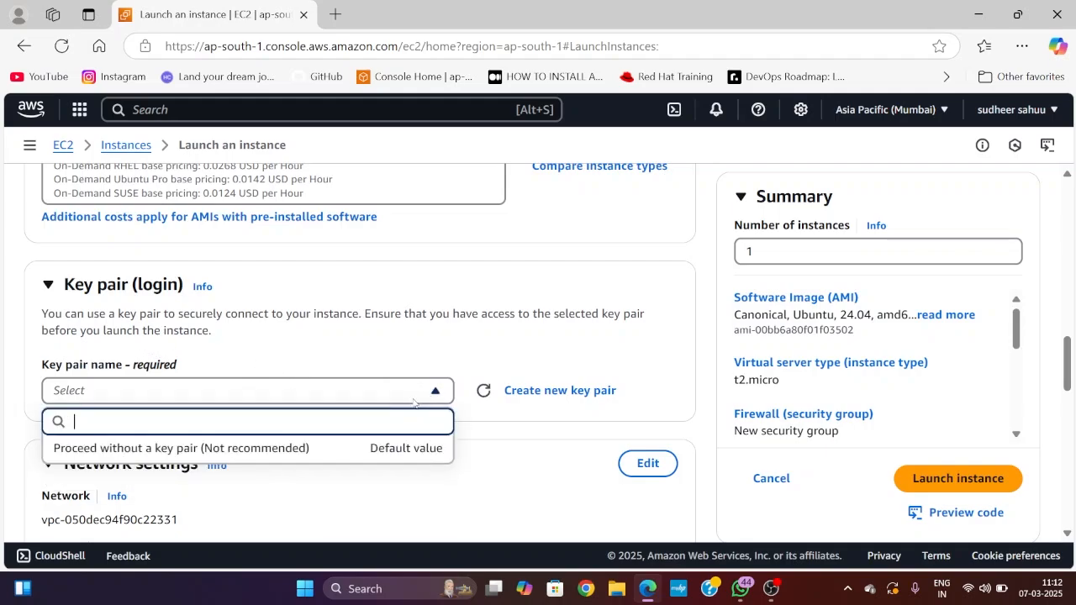
left_click(434, 388)
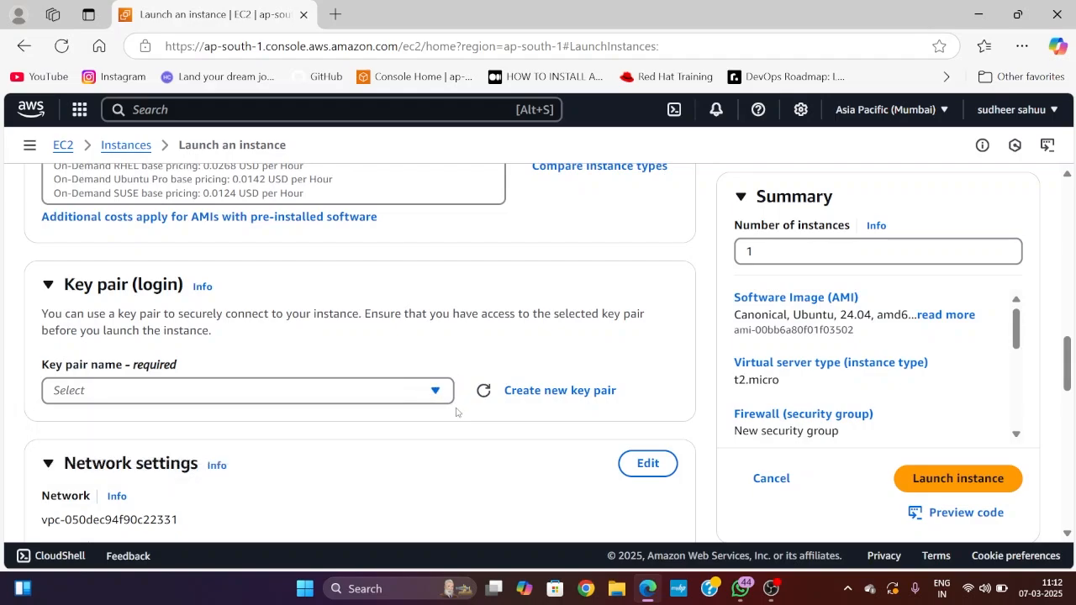
scroll(443, 418, "down", 1)
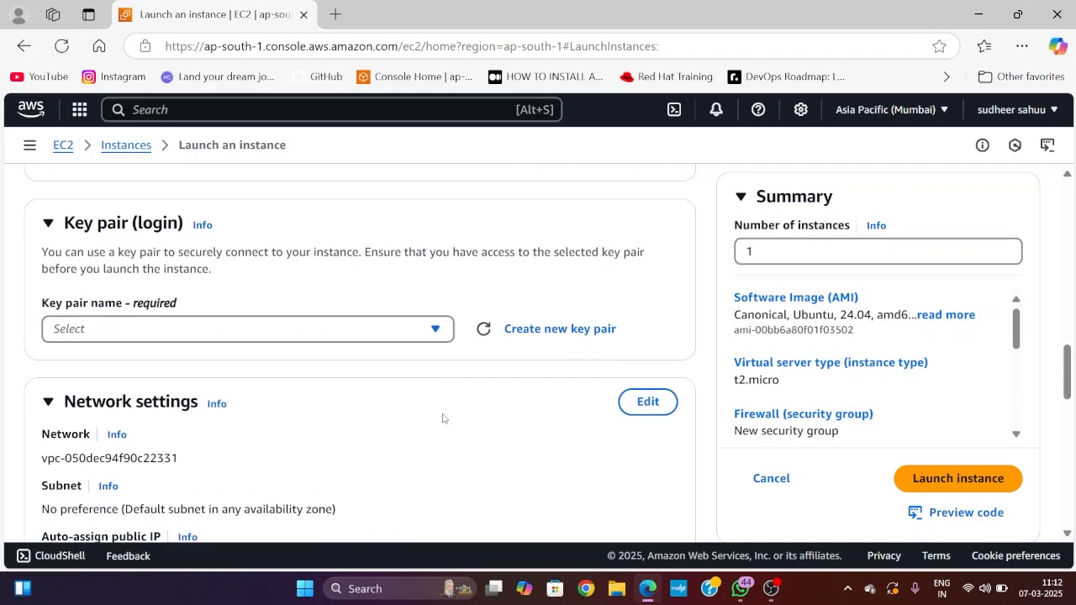
- Start creating a new key pair for the instance login and name it devops_practice
left_click(554, 330)
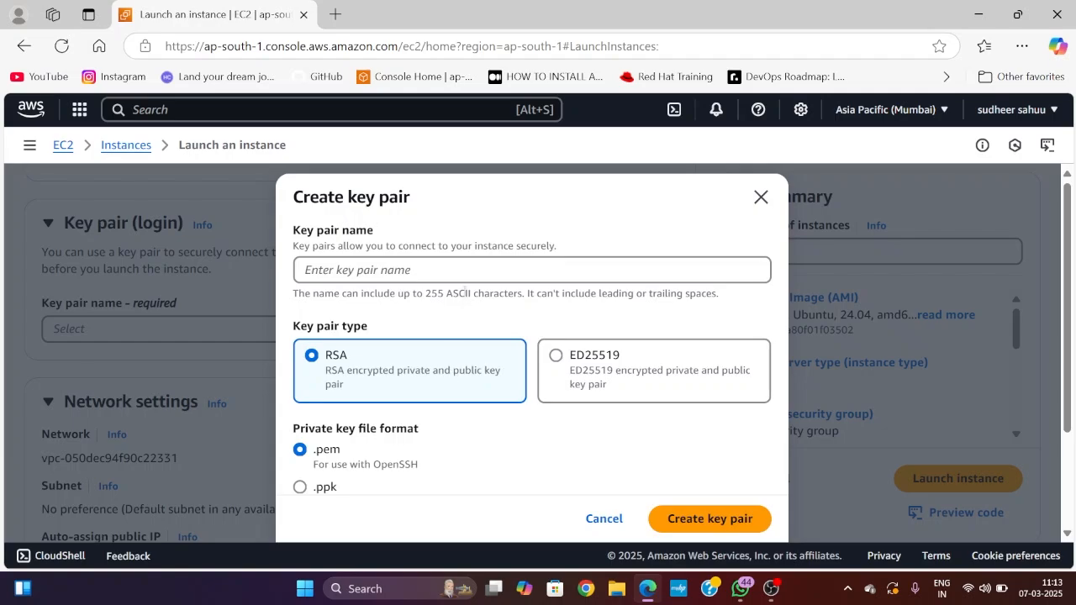
left_click(464, 272)
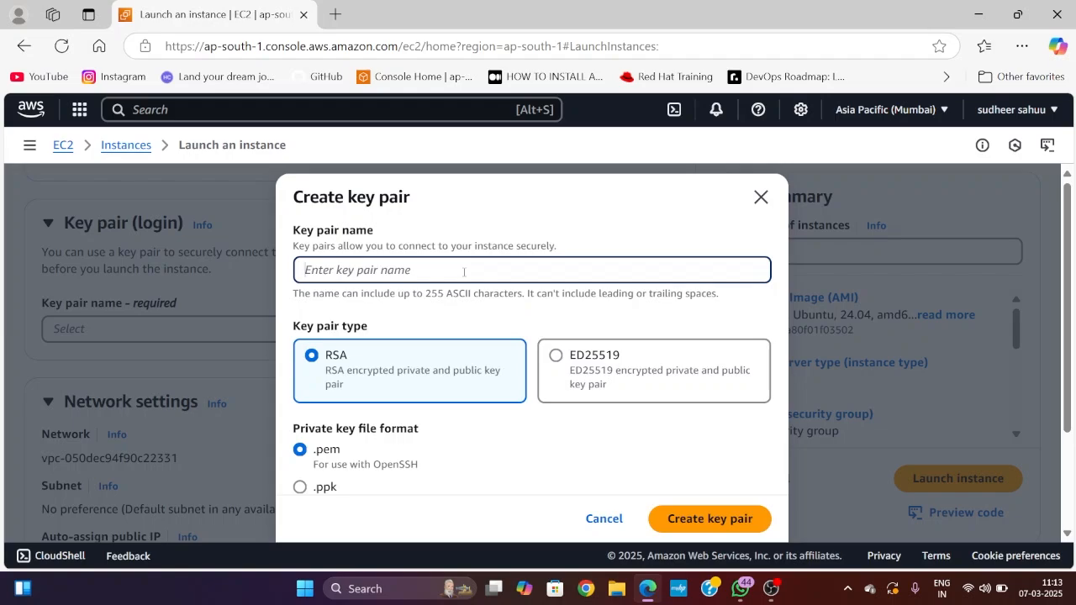
type("devps")
key("BackSpace")
key("BackSpace")
key("BackSpace")
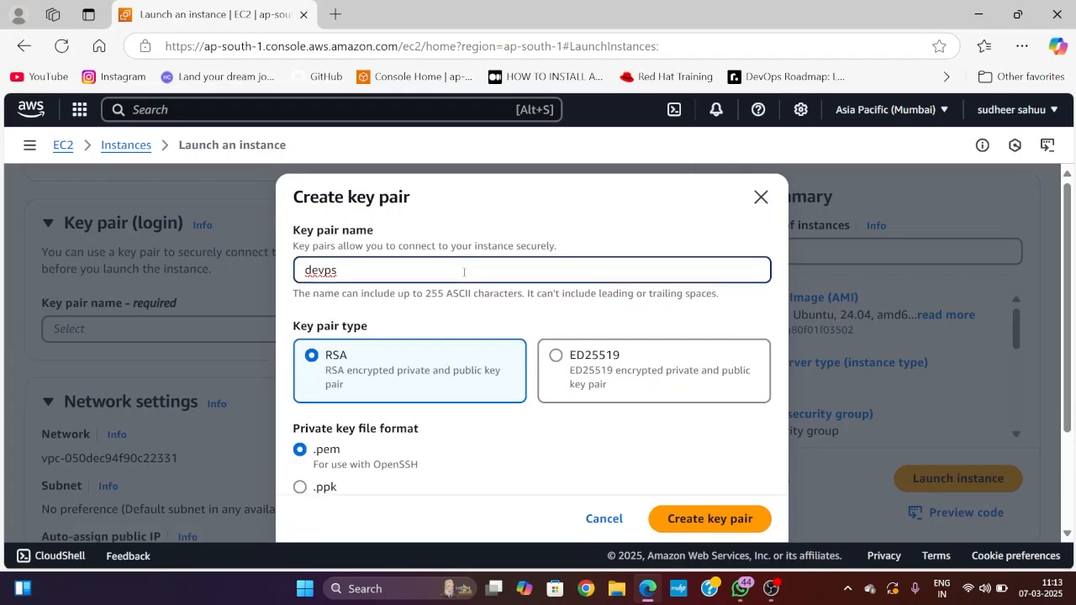
type("ops")
key("BackSpace")
type("_practice")
- Choose the .ppk private key file format for PuTTY and create the RSA key pair
scroll(434, 353, "down", 1)
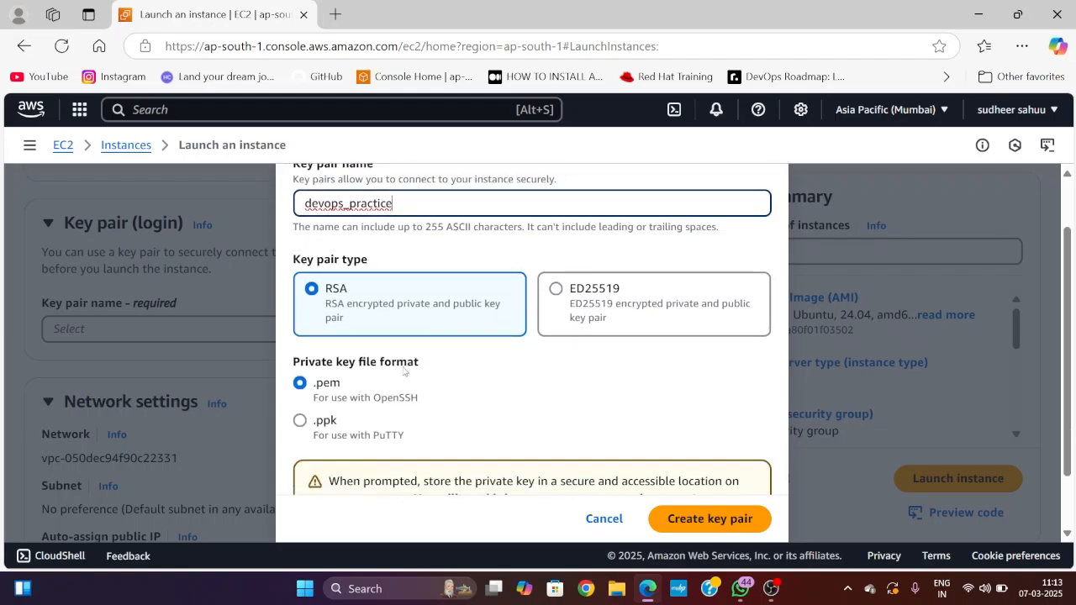
left_click(300, 423)
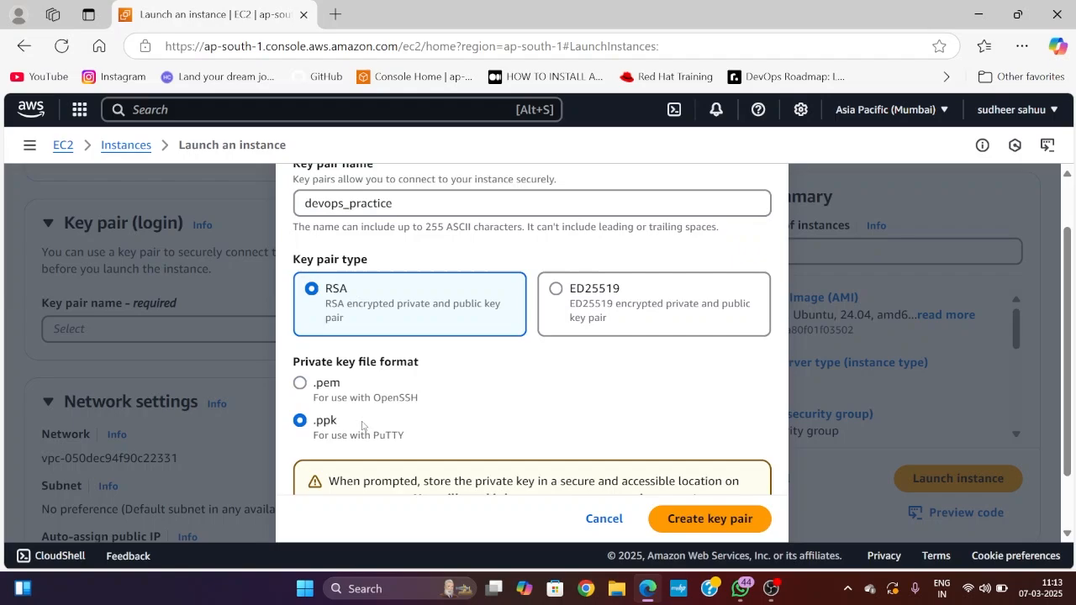
scroll(363, 425, "down", 1)
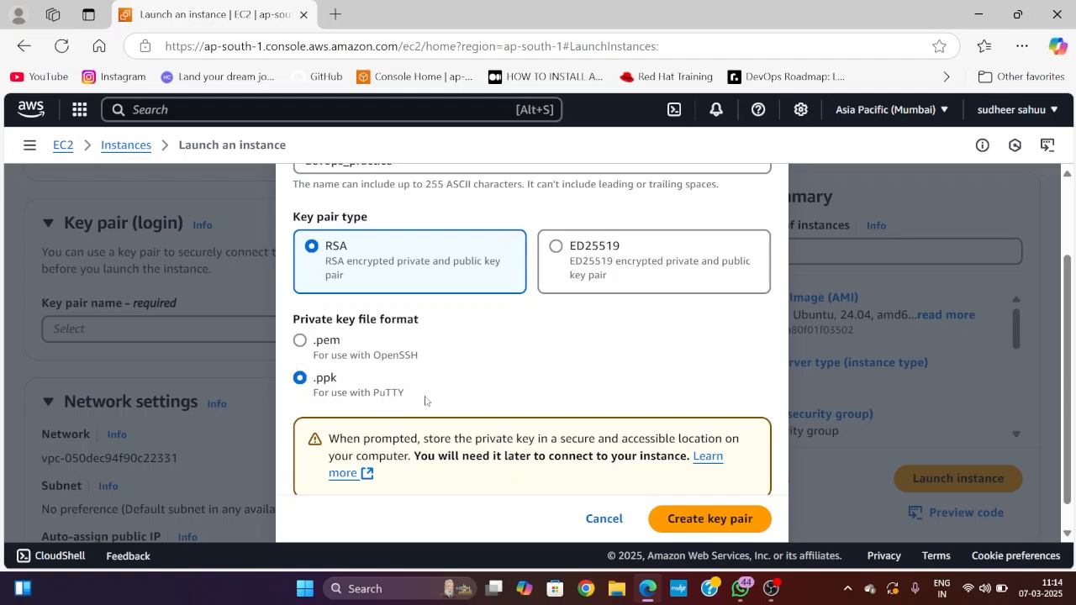
scroll(424, 401, "down", 1)
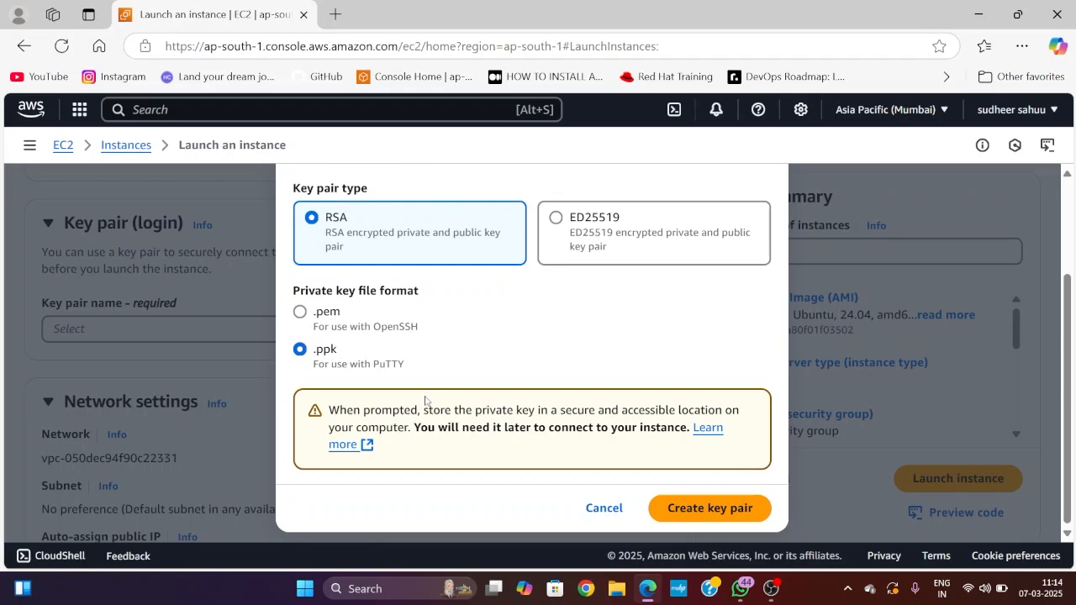
left_click(703, 509)
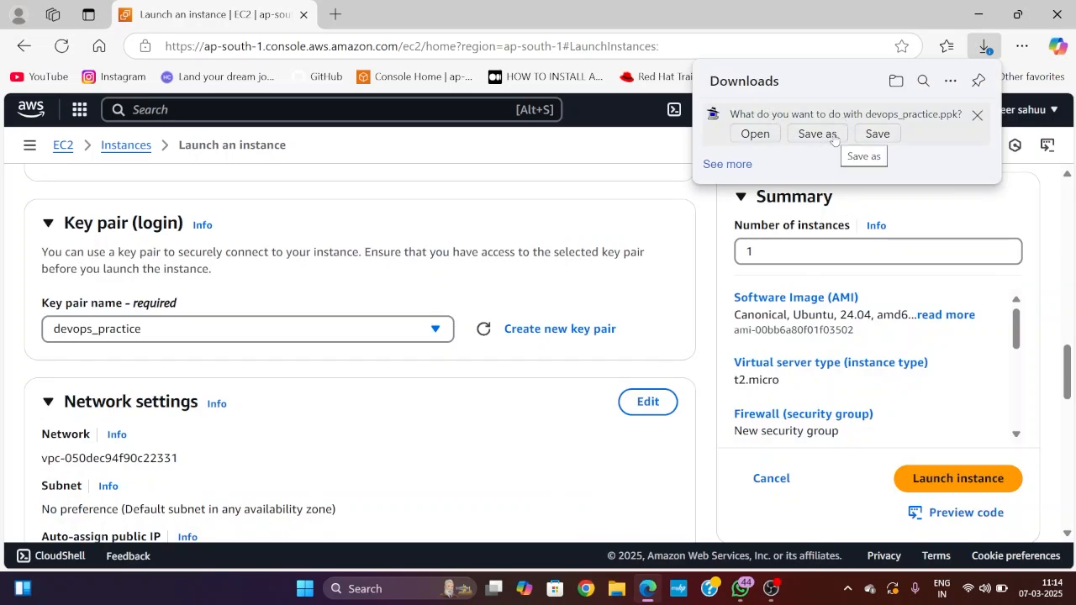
- Save the devops_practice PuTTY private key file to the Downloads folder and keep devops_practice as the instance's login key pair
left_click(835, 135)
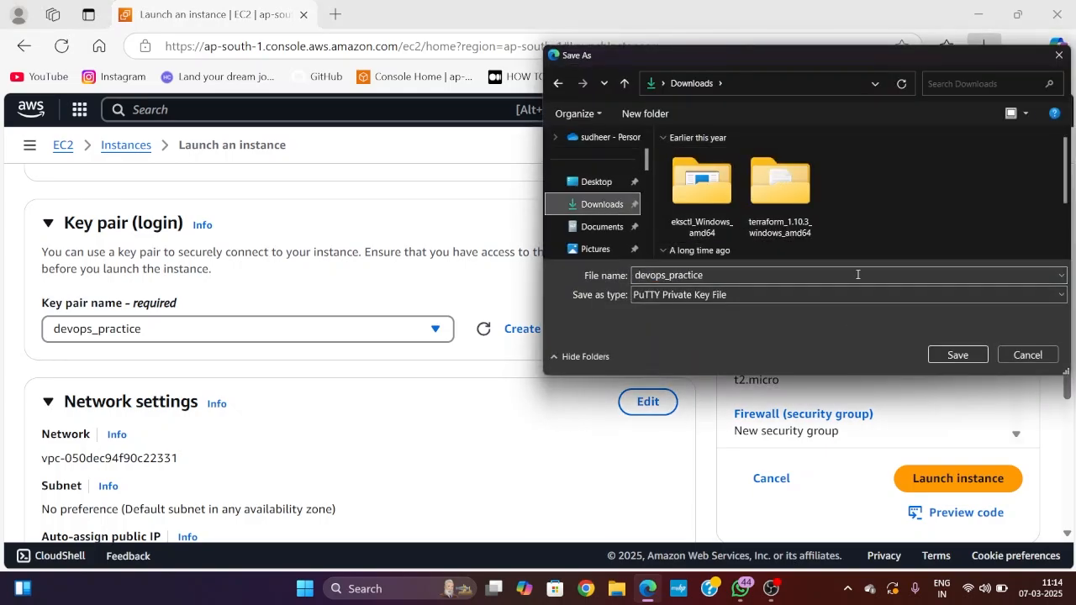
left_click(950, 355)
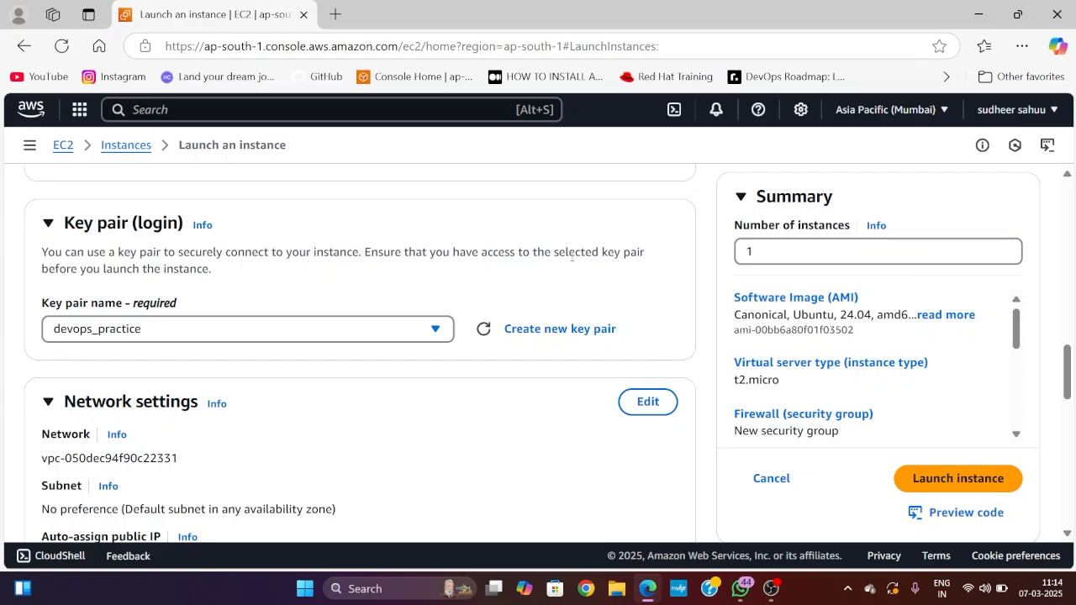
scroll(572, 259, "down", 1)
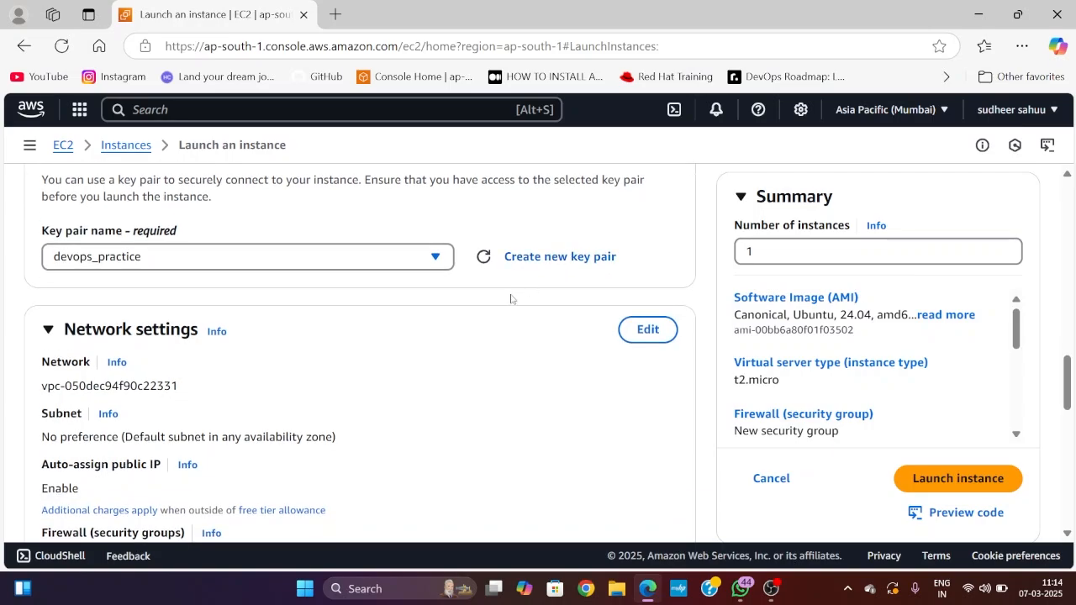
scroll(510, 299, "down", 1)
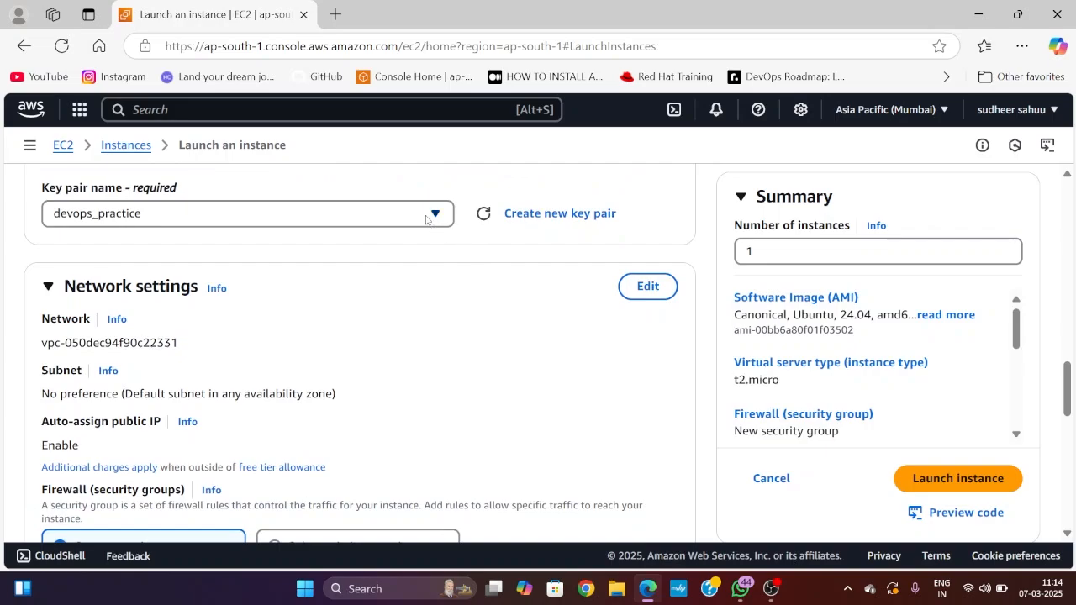
left_click(435, 216)
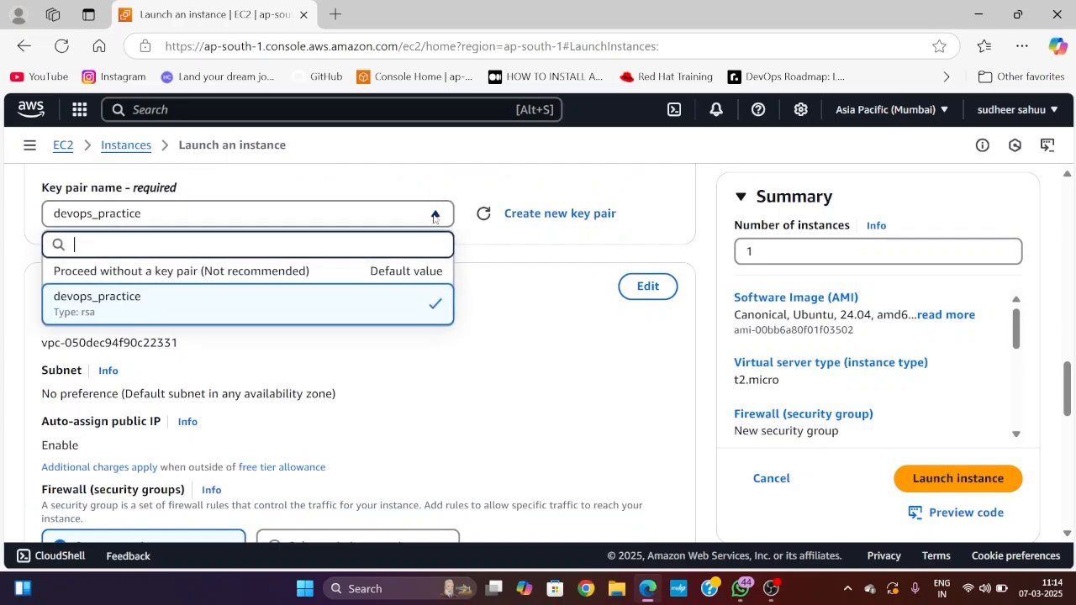
left_click(339, 313)
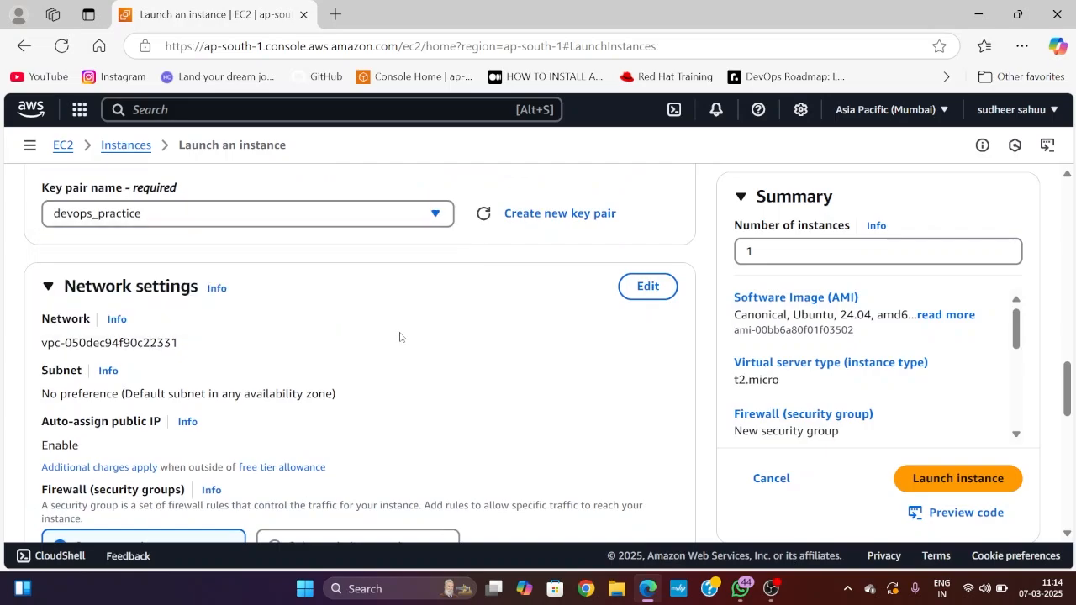
- Open the network settings for editing and review the VPC, subnet and public IP options, keeping the defaults
scroll(400, 336, "down", 1)
scroll(400, 337, "down", 1)
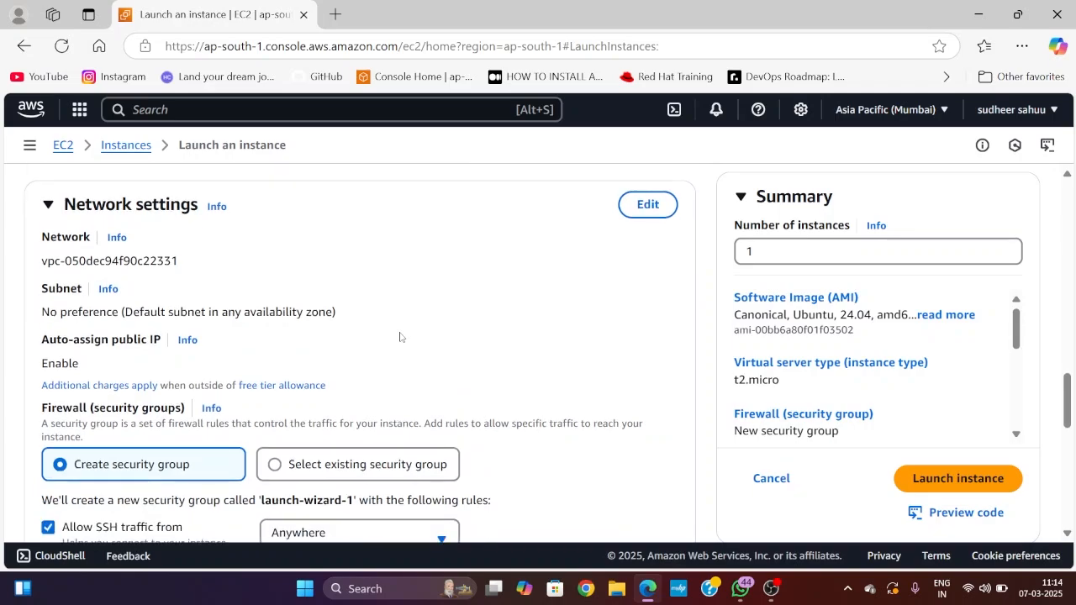
left_click(648, 206)
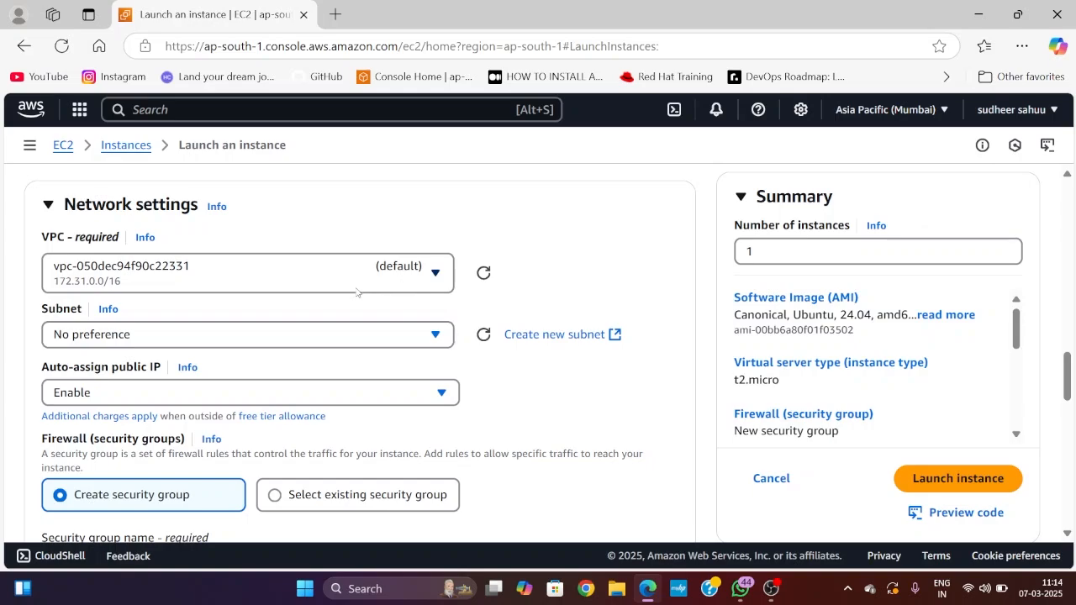
scroll(357, 292, "down", 1)
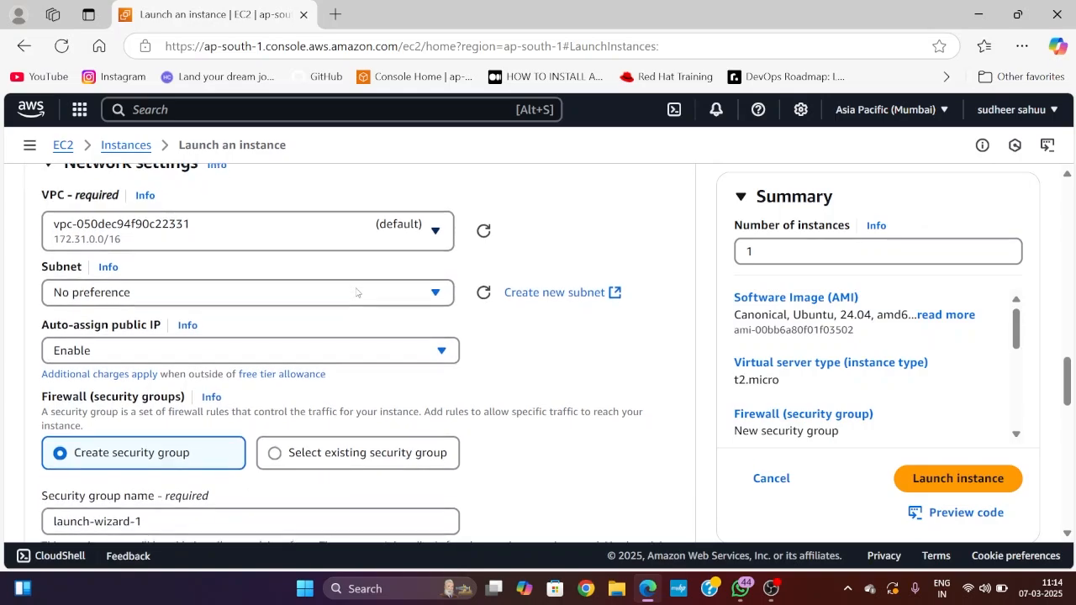
left_click(394, 241)
left_click(393, 241)
scroll(345, 305, "down", 2)
scroll(339, 301, "down", 1)
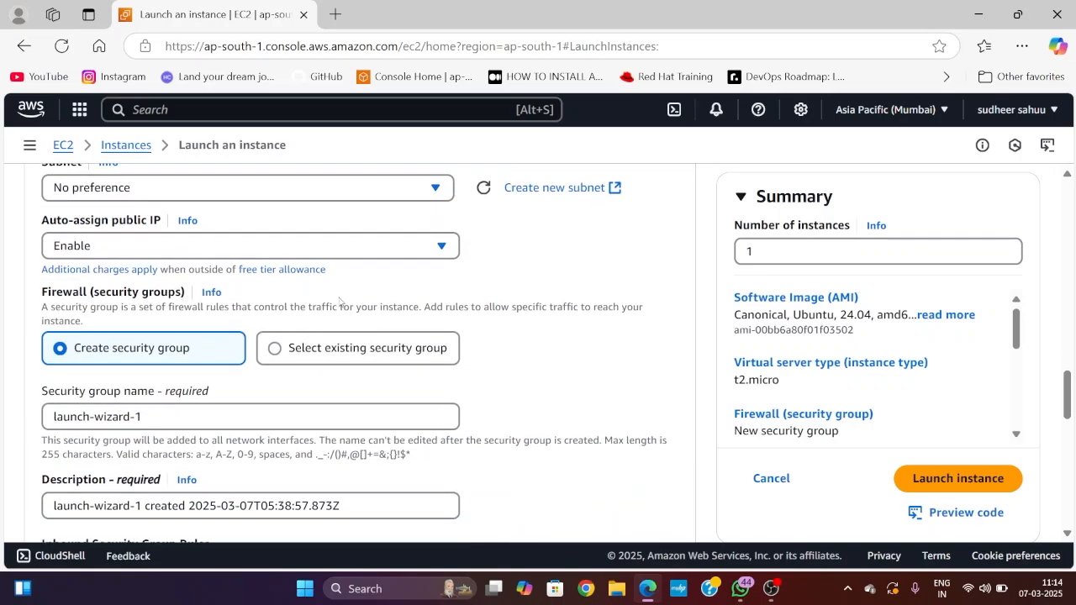
scroll(339, 301, "up", 2)
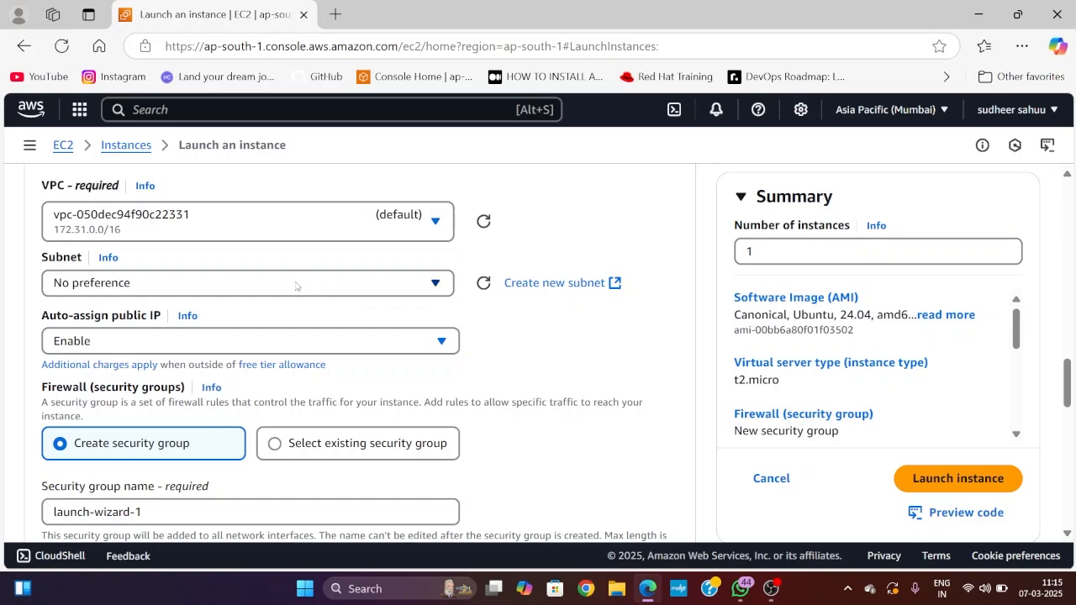
- Set the type of inbound security group rule 1 to All traffic
scroll(301, 299, "down", 3)
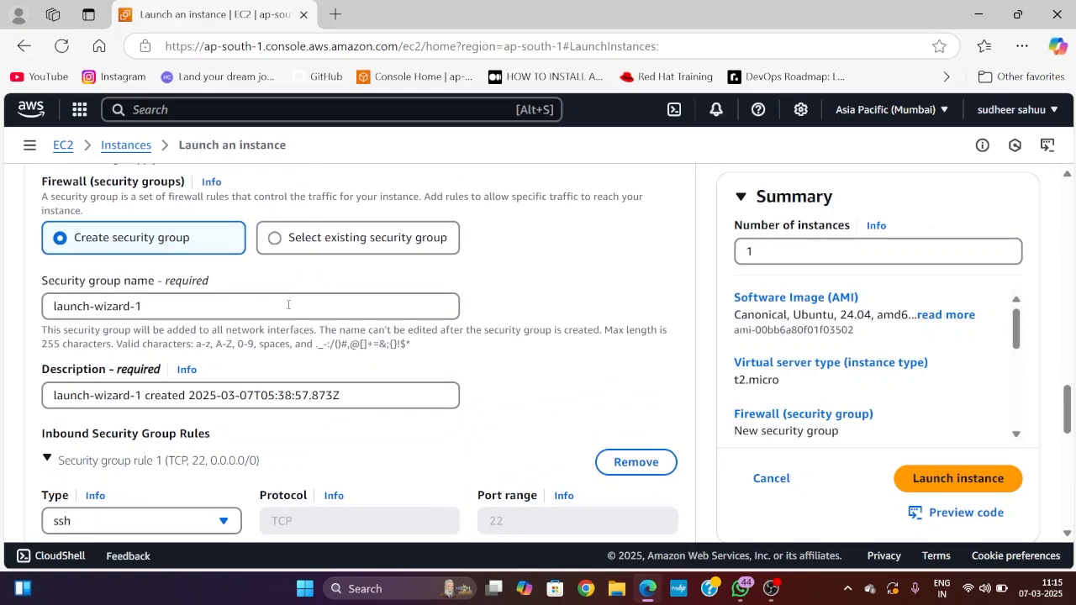
scroll(287, 304, "down", 1)
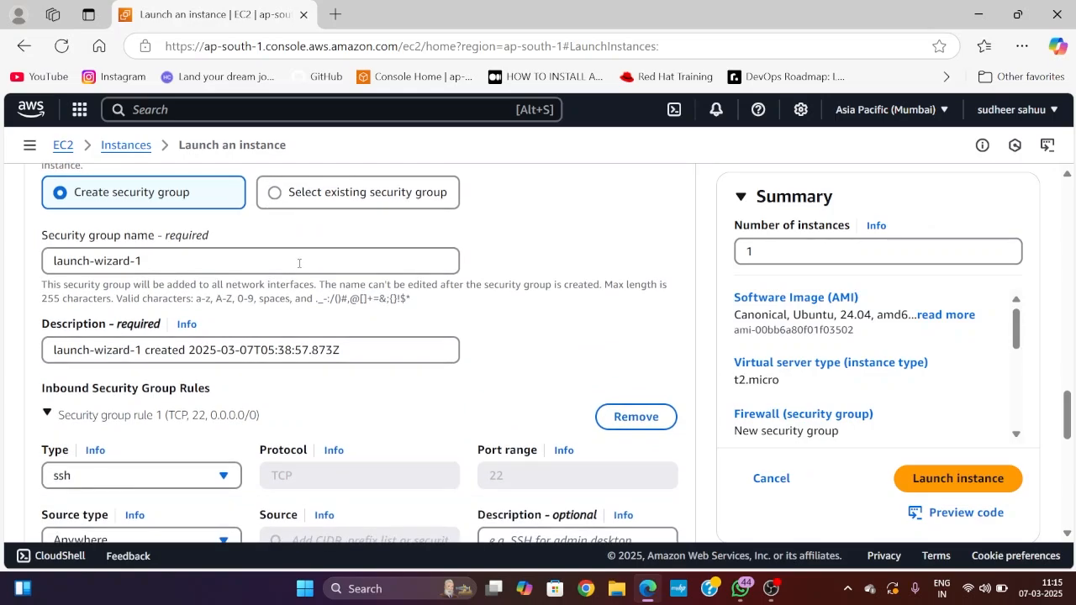
scroll(294, 296, "down", 1)
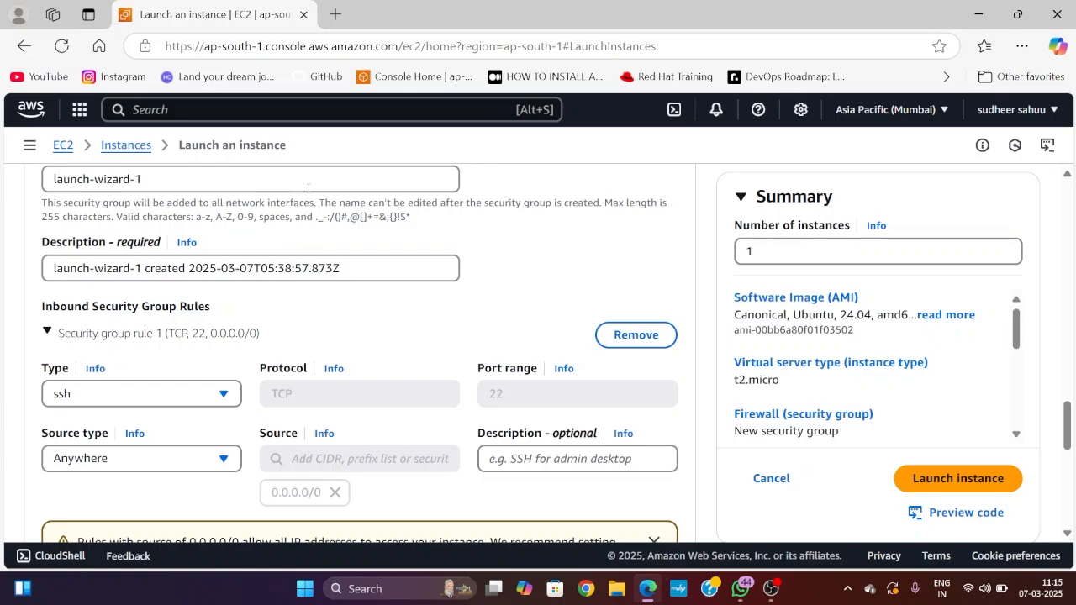
scroll(271, 326, "down", 1)
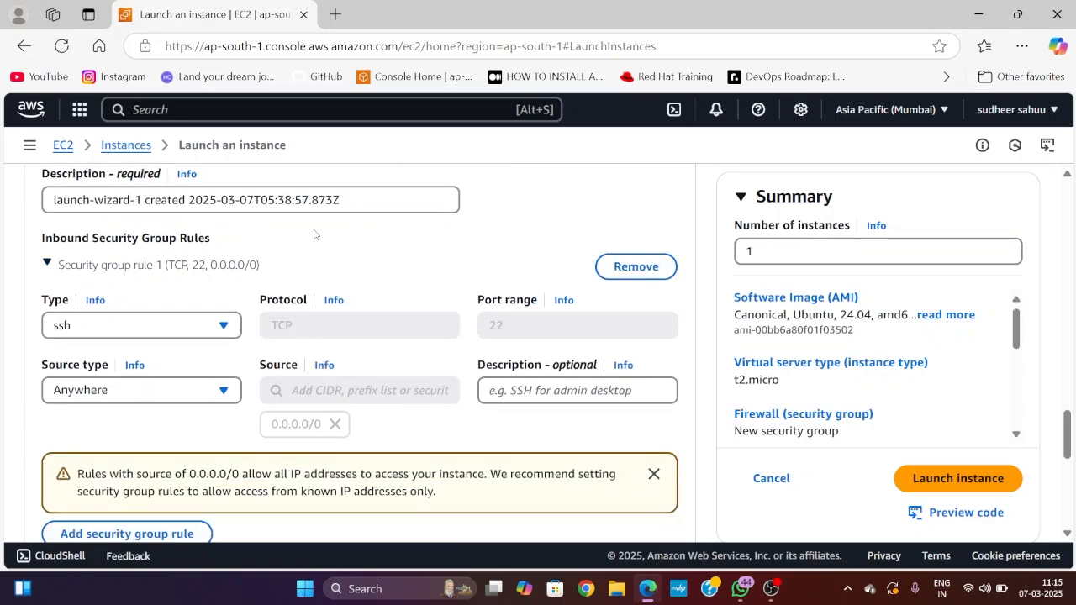
left_click(223, 334)
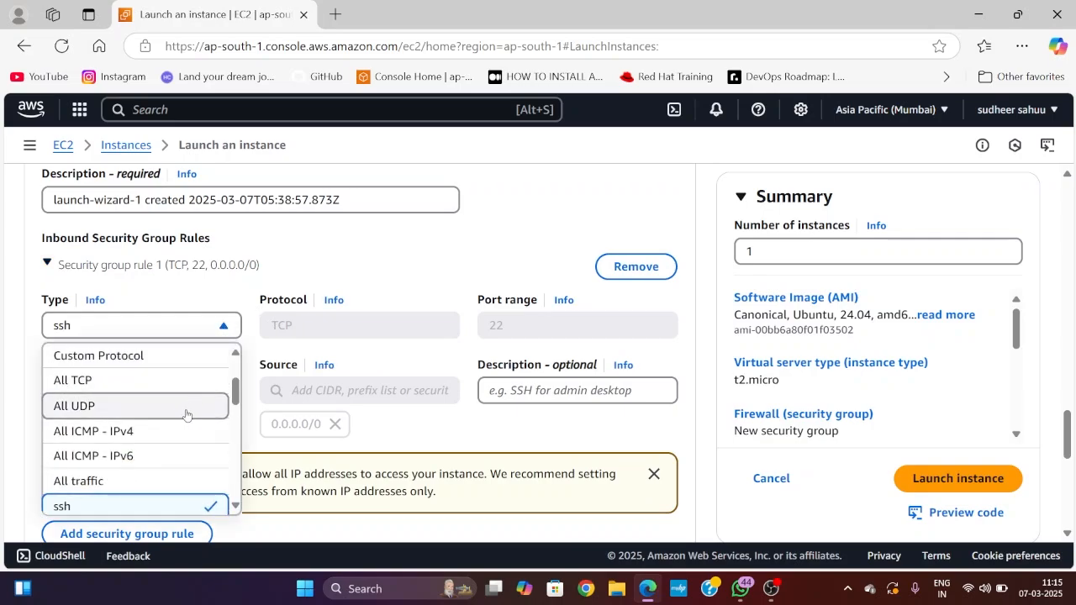
scroll(186, 415, "down", 1)
scroll(186, 415, "down", 1)
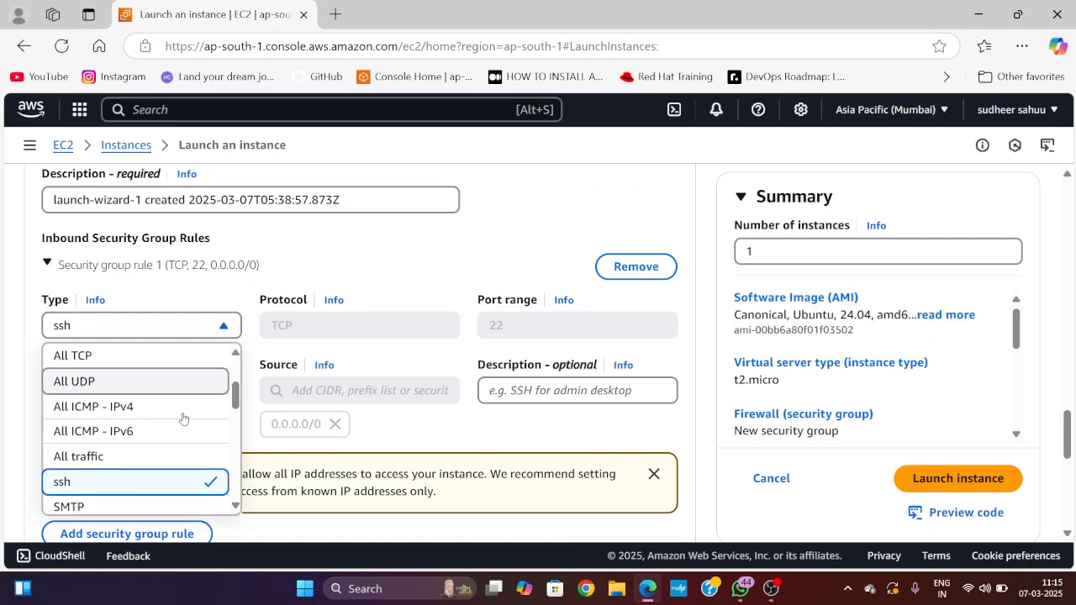
left_click(149, 456)
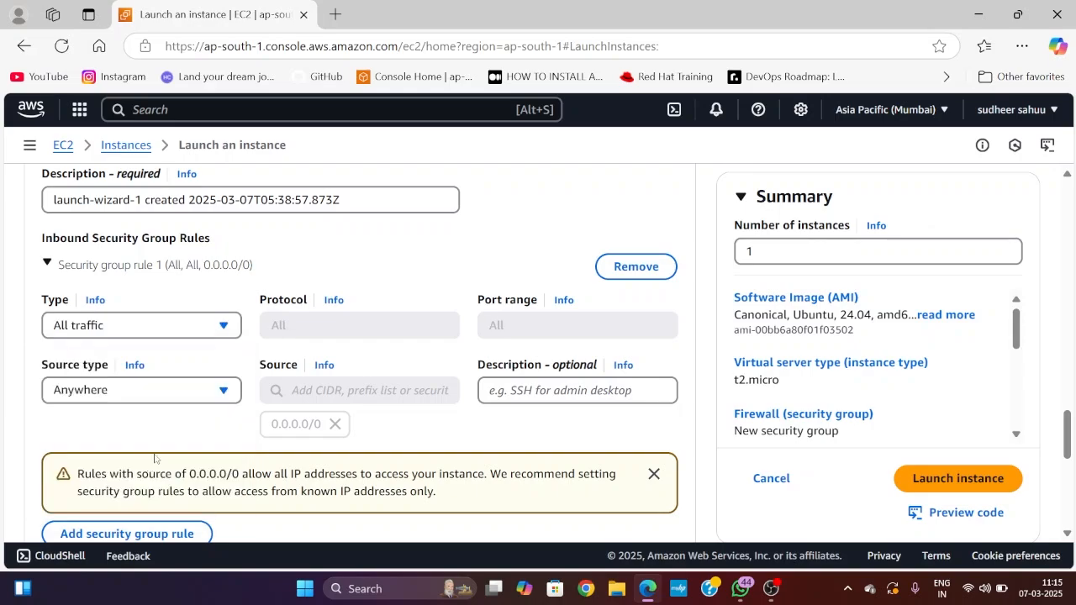
- Look through the other traffic types offered for the inbound rule, keeping All traffic selected
left_click(230, 334)
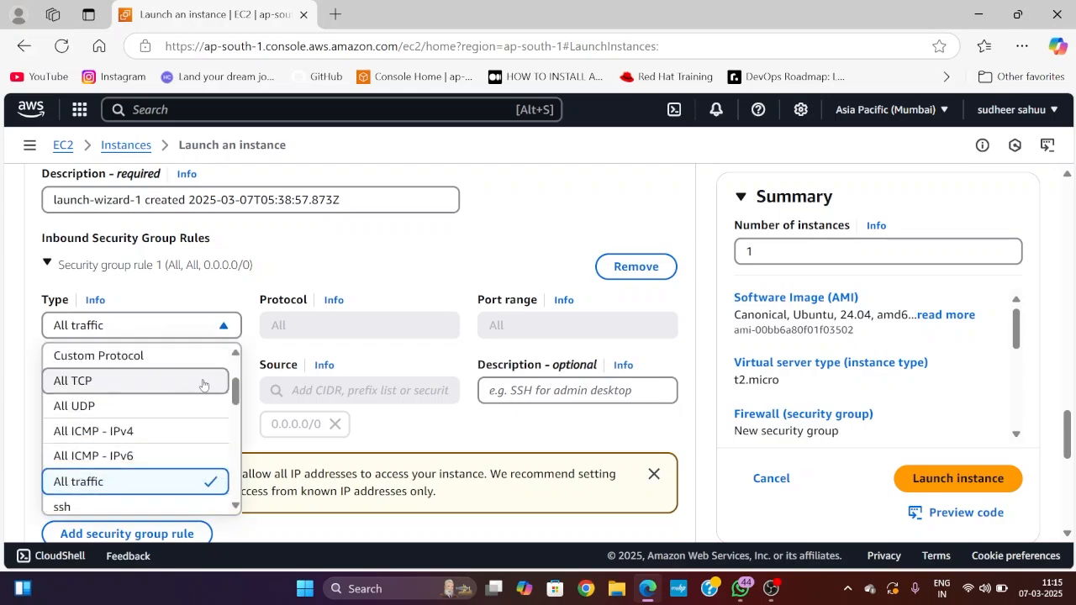
scroll(202, 389, "down", 3)
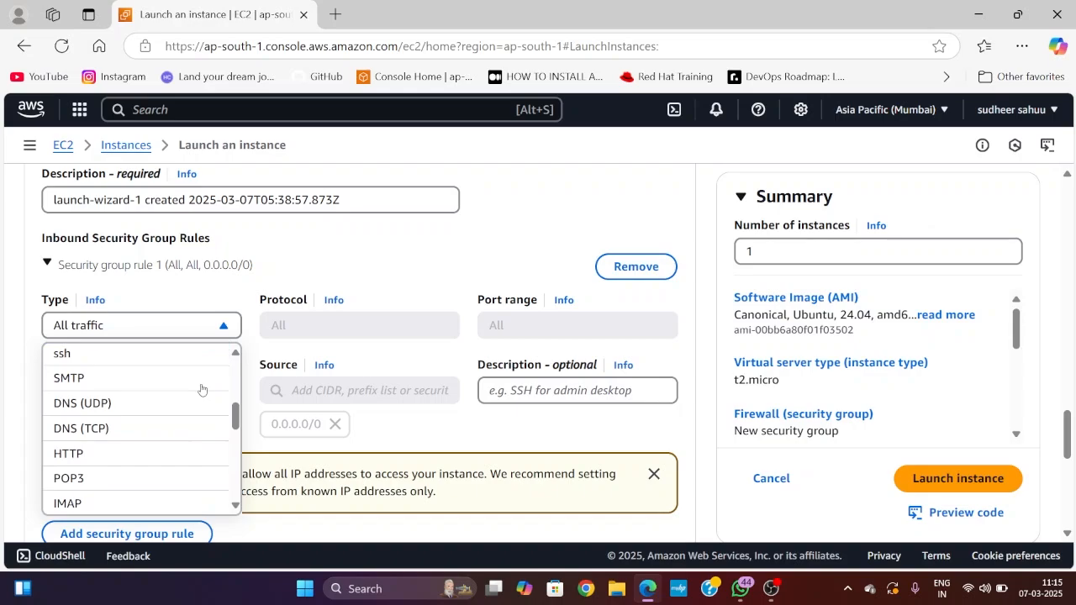
scroll(202, 389, "down", 3)
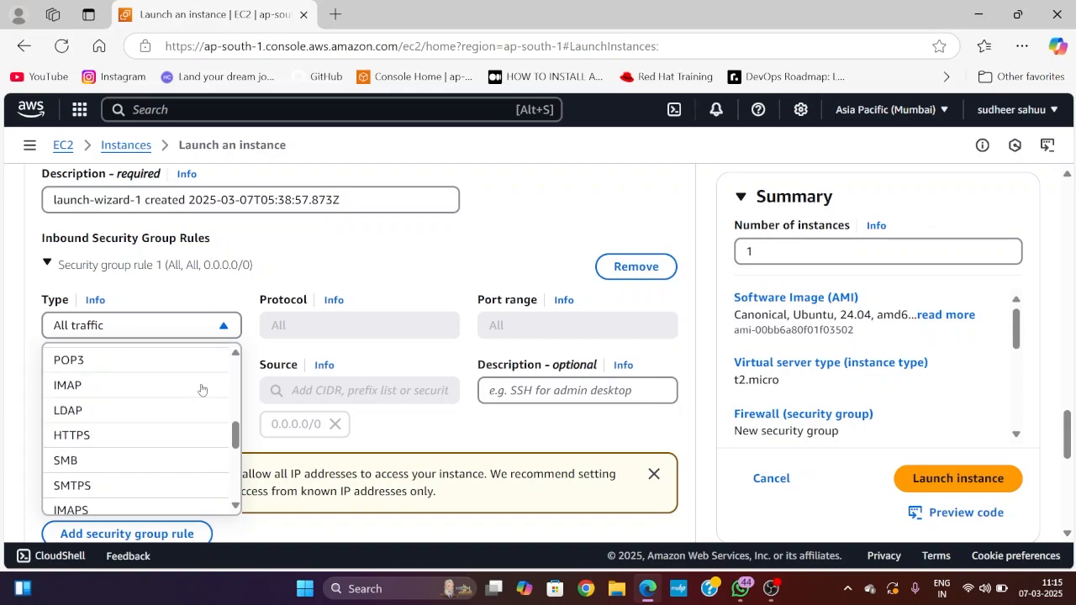
scroll(202, 390, "down", 2)
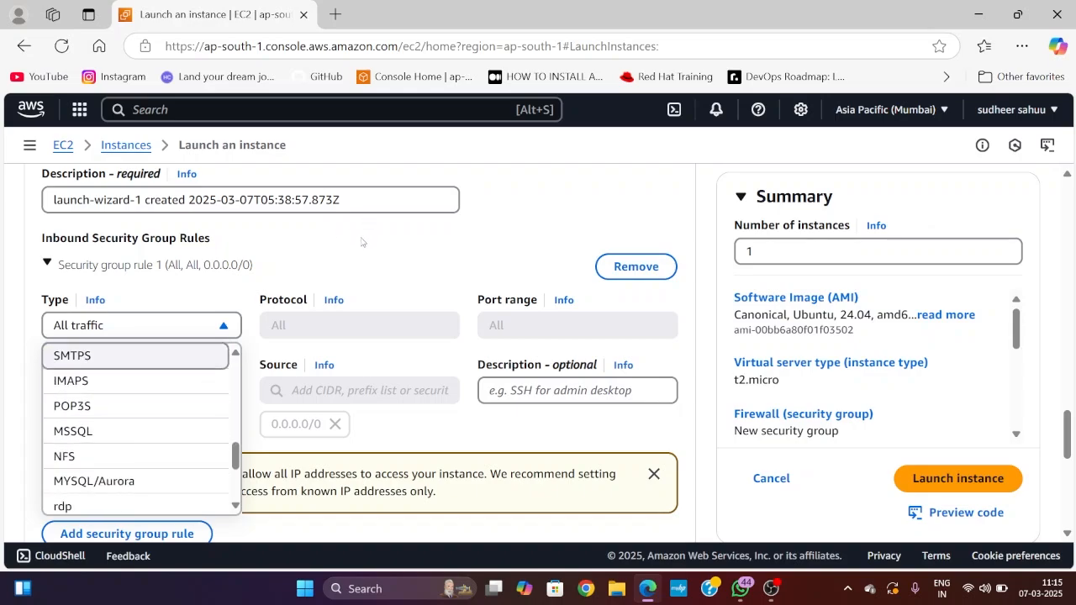
left_click(362, 242)
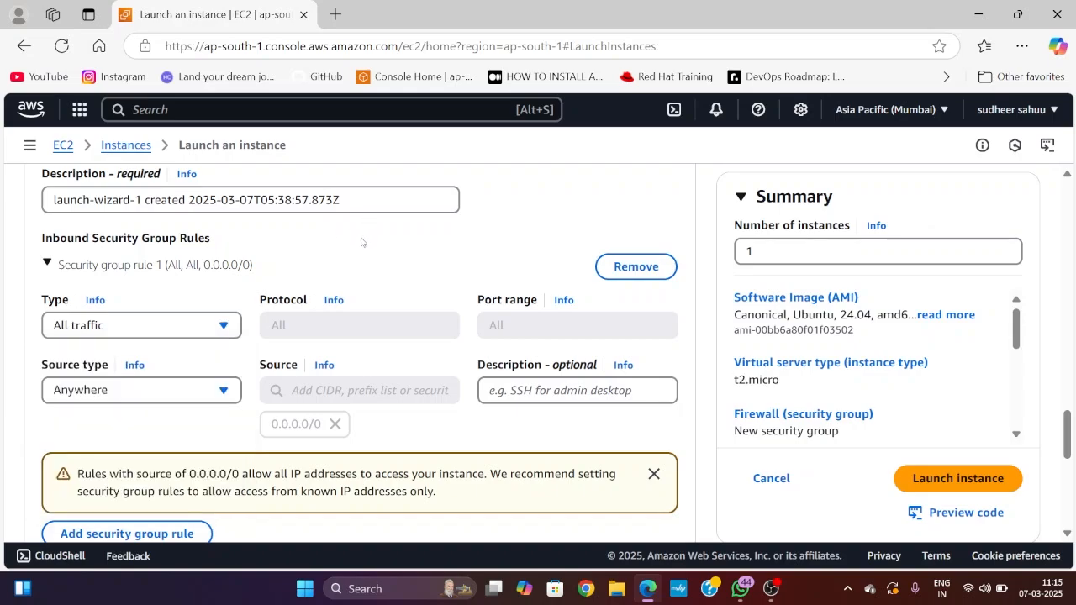
- Check the source type options for the inbound rule, including Custom and My IP, keeping Anywhere selected
left_click(225, 393)
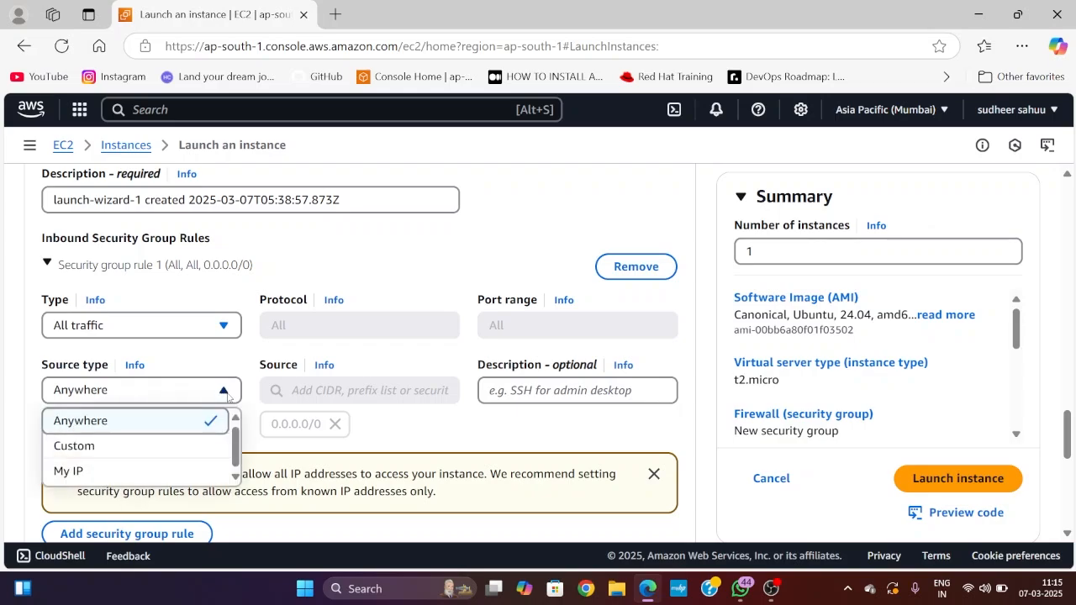
left_click(224, 391)
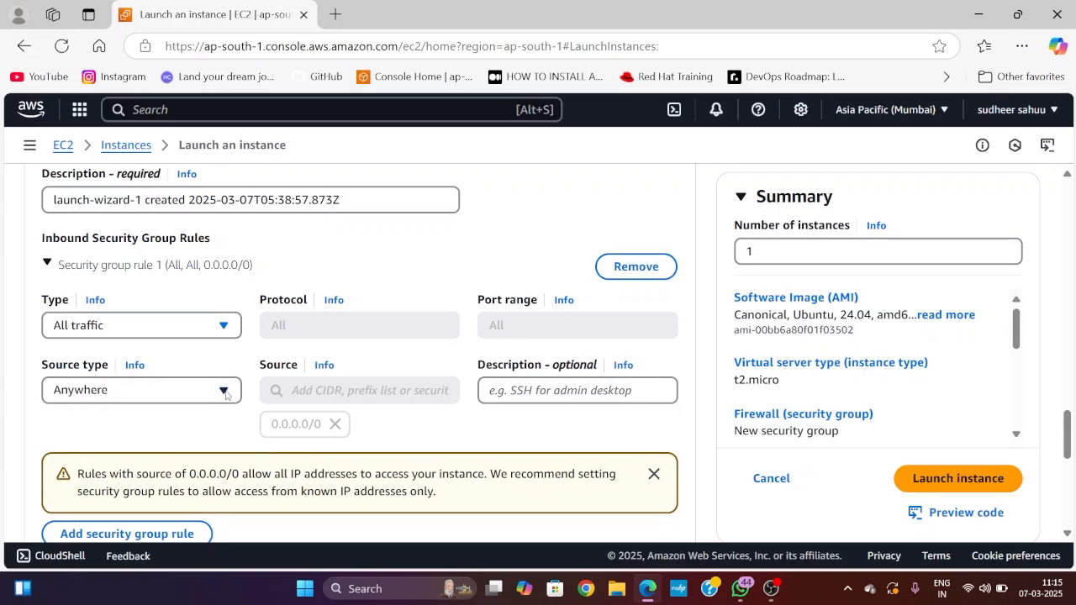
left_click(225, 392)
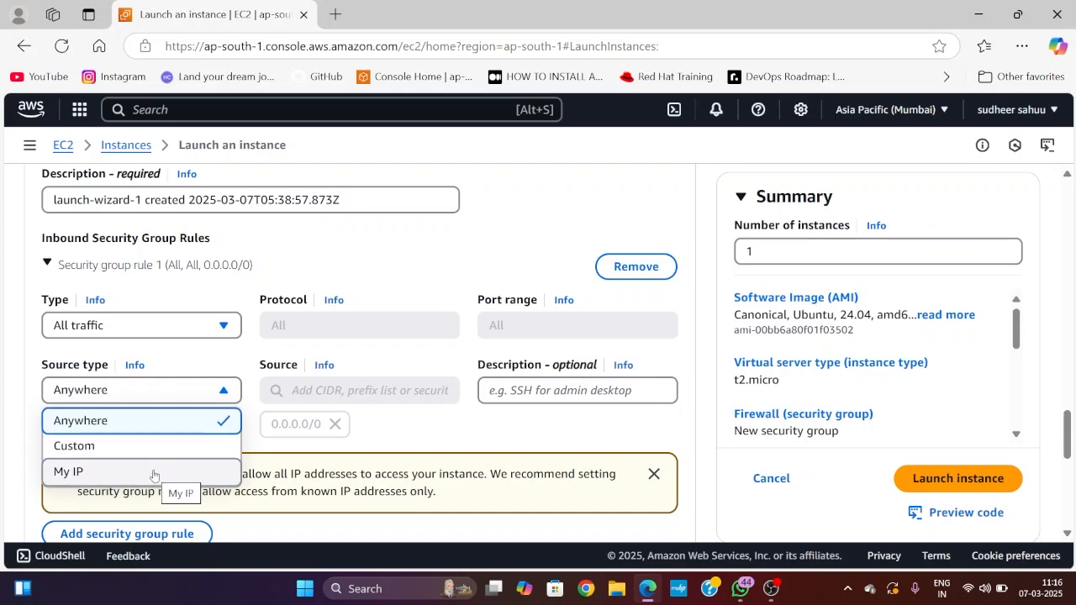
left_click(219, 360)
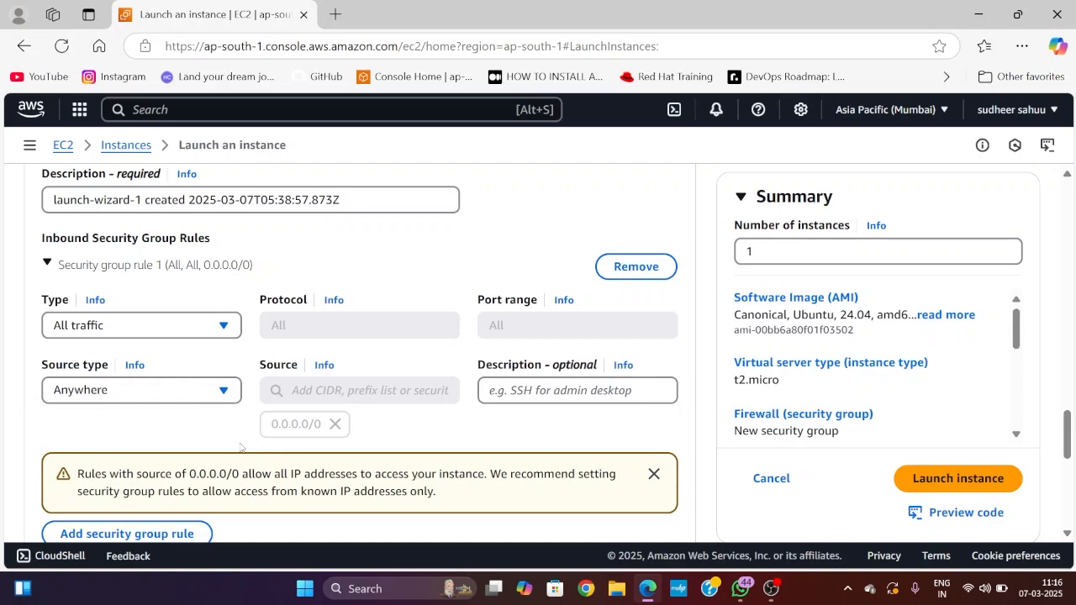
- Check the volume types available for the root volume in the storage configuration, keeping gp3 selected
scroll(241, 447, "down", 2)
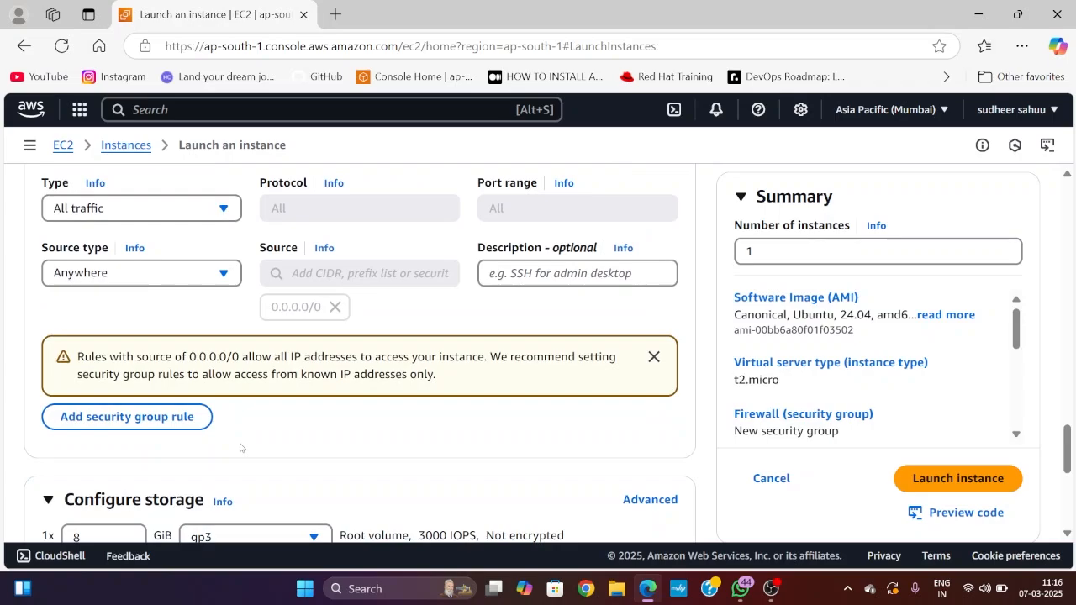
scroll(241, 447, "down", 4)
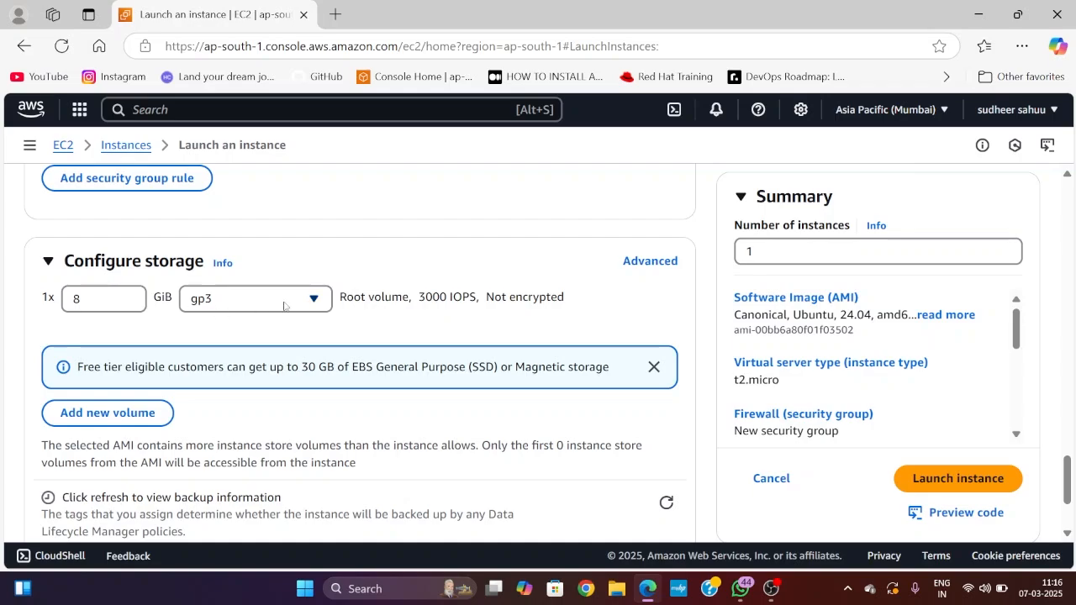
left_click(314, 304)
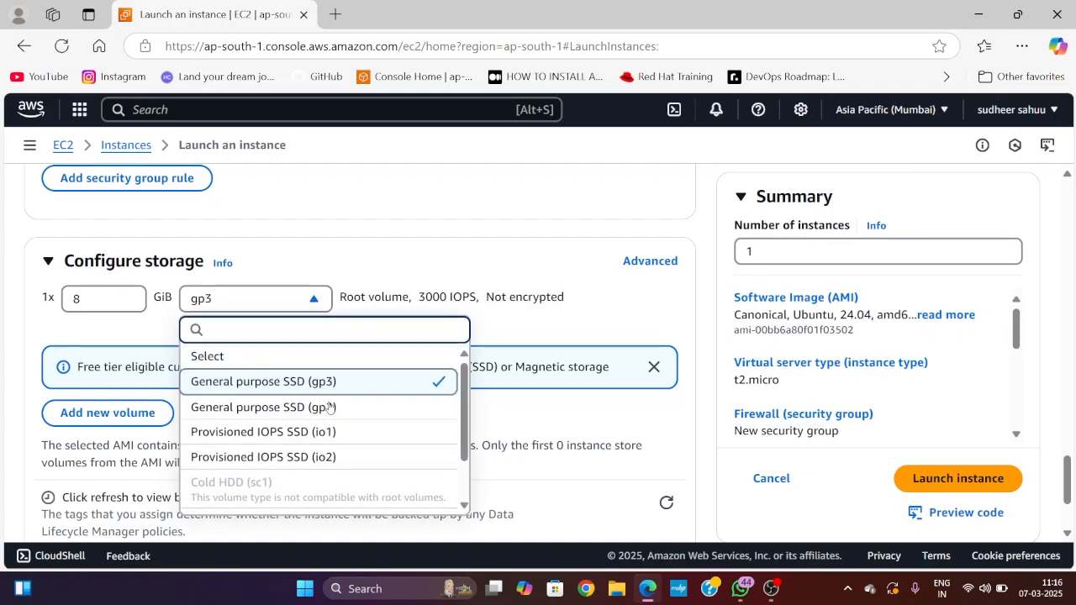
left_click(315, 303)
- Review the remaining storage settings and launch the instance
scroll(350, 330, "down", 3)
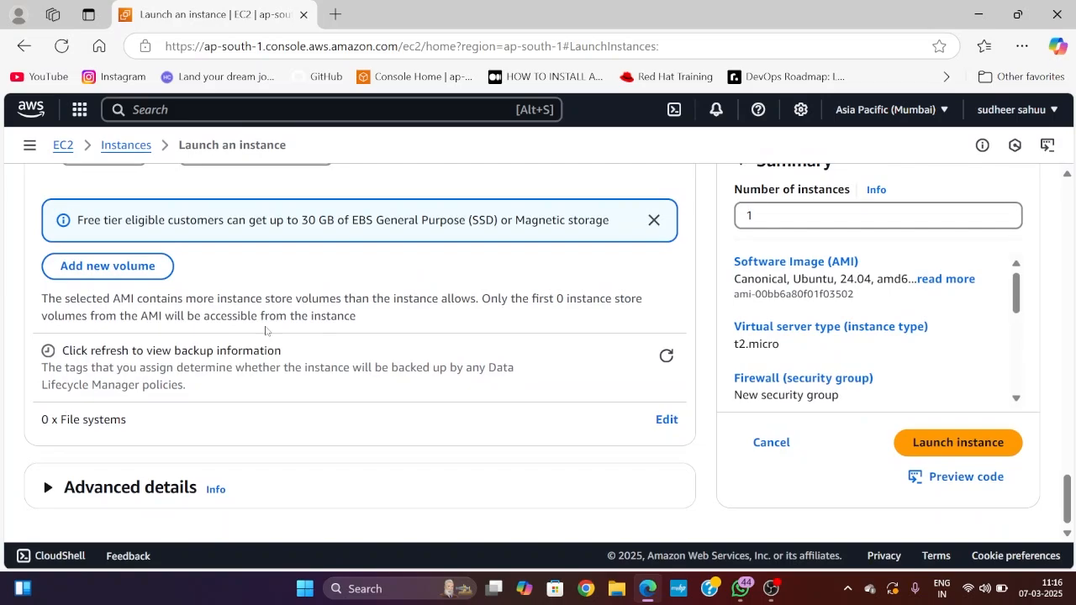
scroll(267, 331, "up", 5)
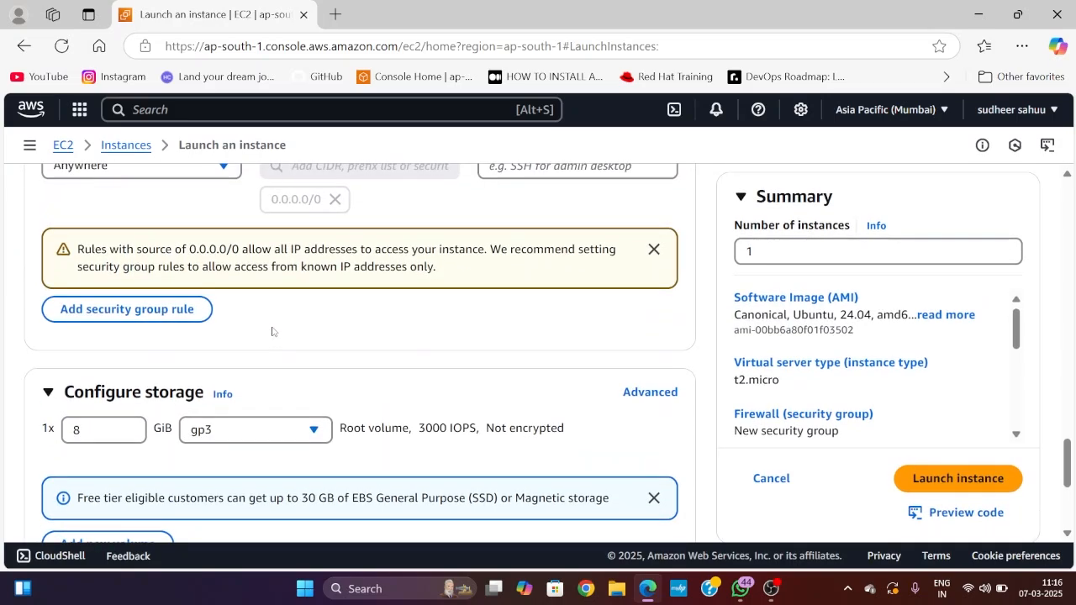
scroll(271, 331, "down", 2)
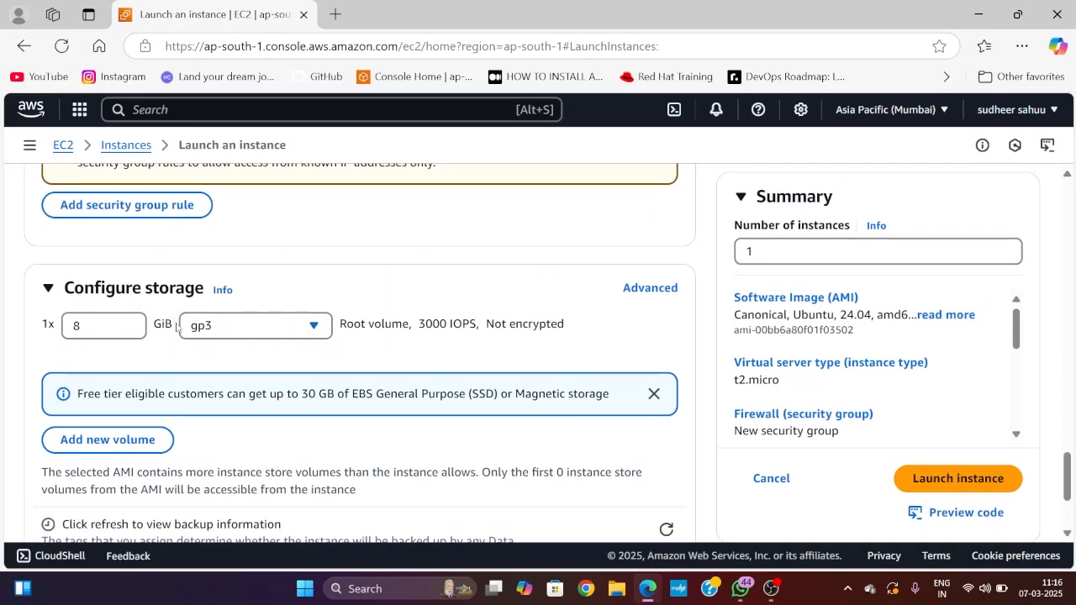
scroll(306, 354, "down", 3)
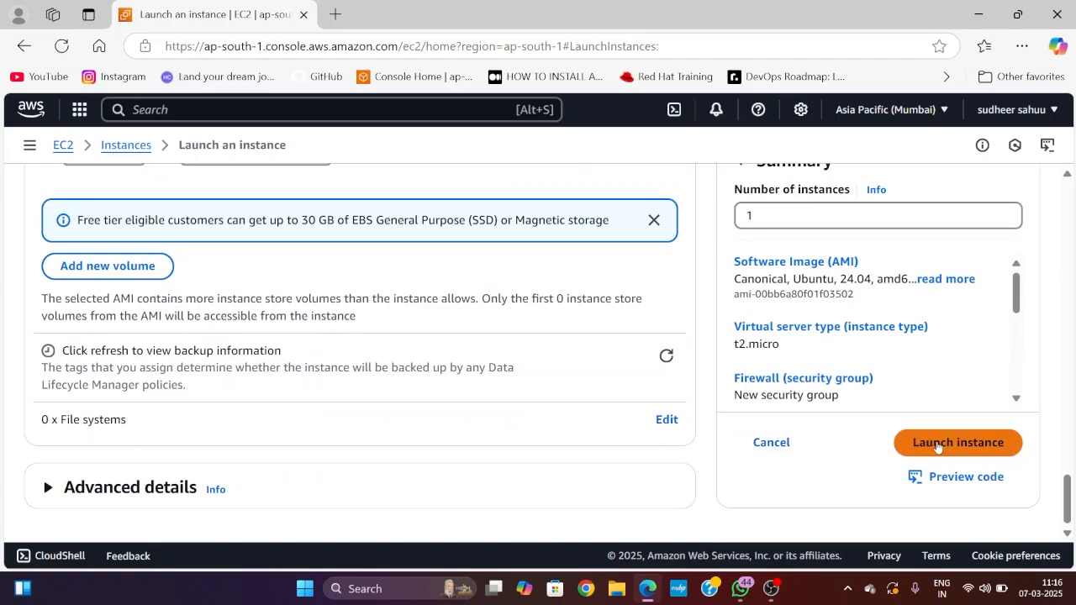
left_click(937, 445)
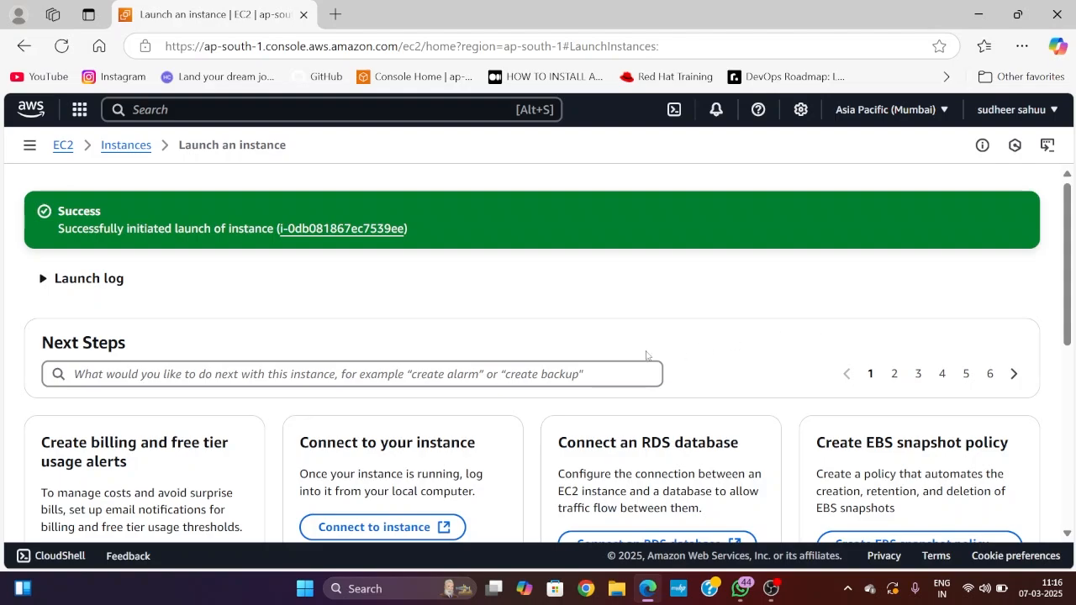
- Open the Instances list and review the Devops practice instance's columns, including state, status check and public IPv4 address
left_click(360, 231)
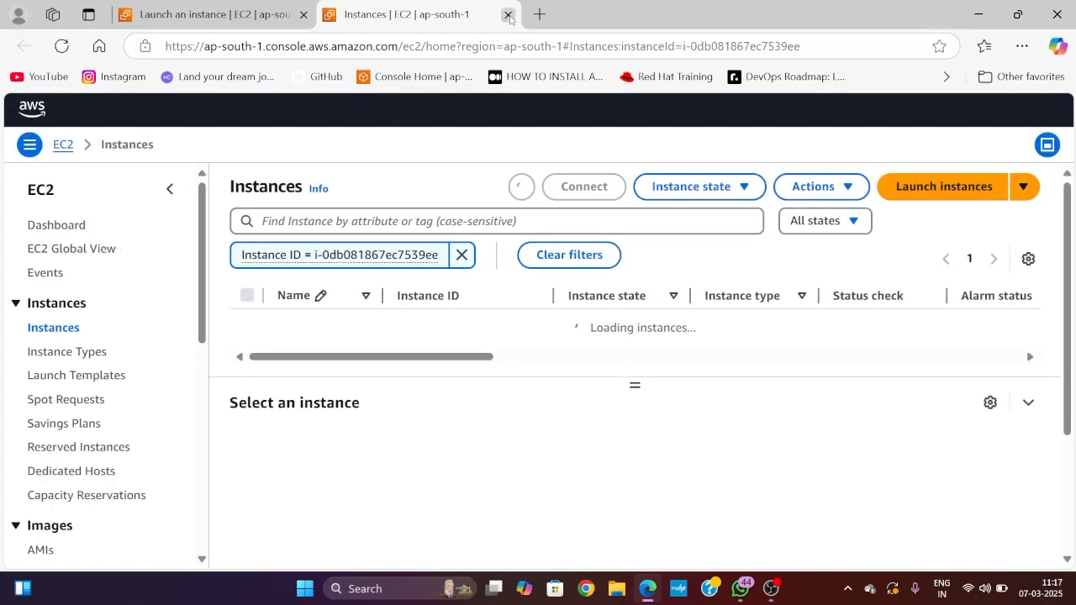
left_click(507, 15)
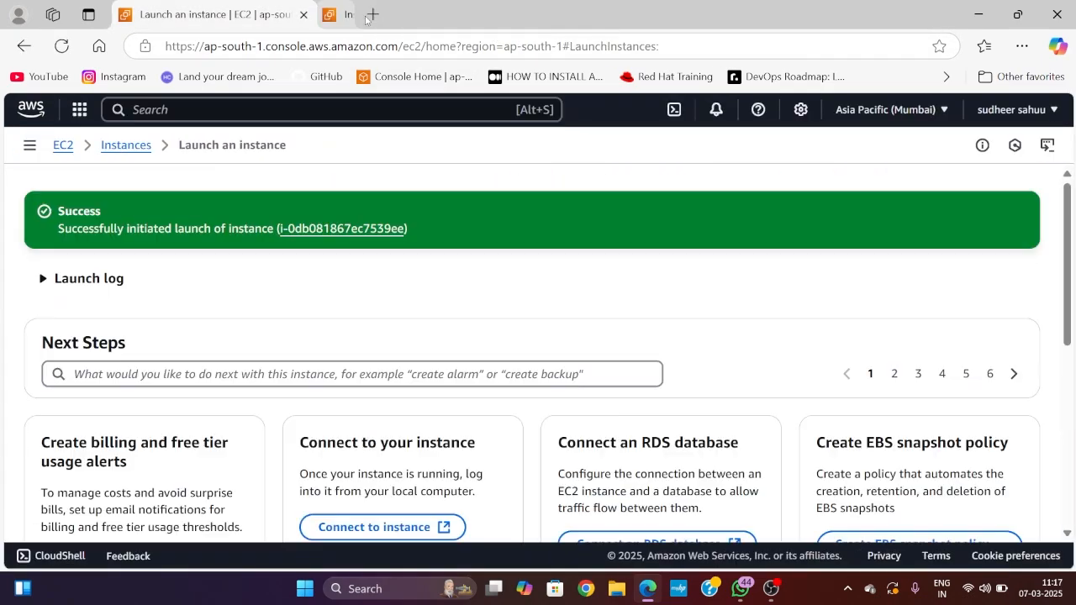
left_click(126, 146)
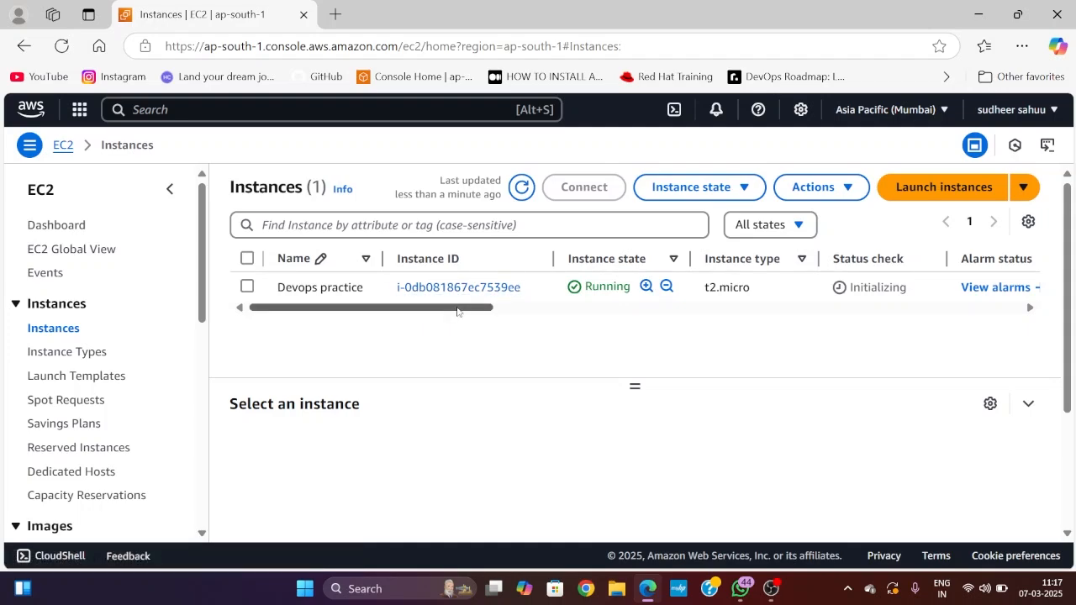
left_click_drag(457, 311, 564, 309)
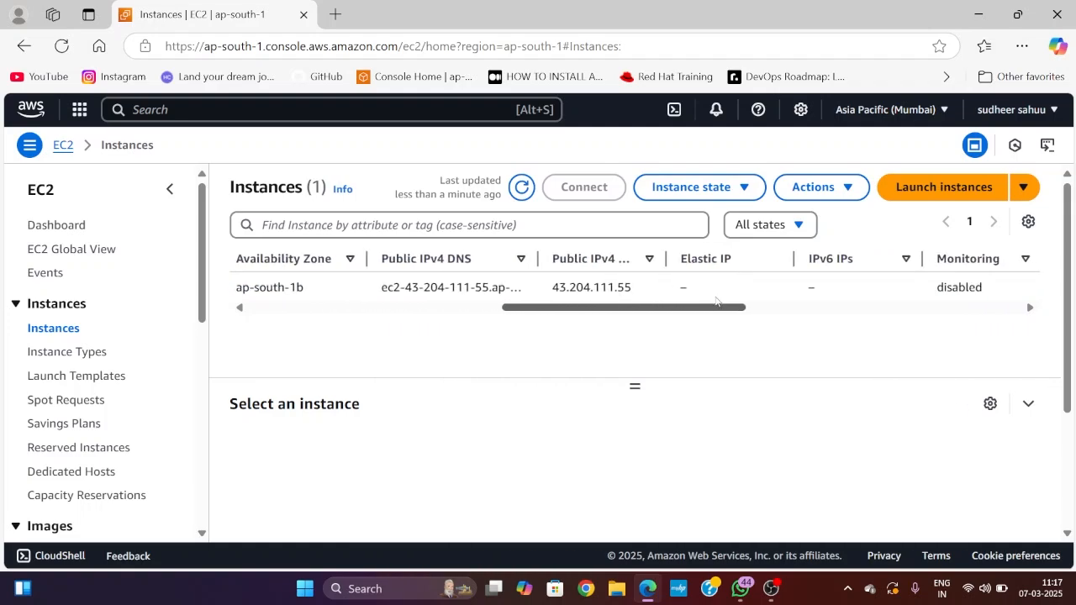
left_click_drag(717, 301, 765, 301)
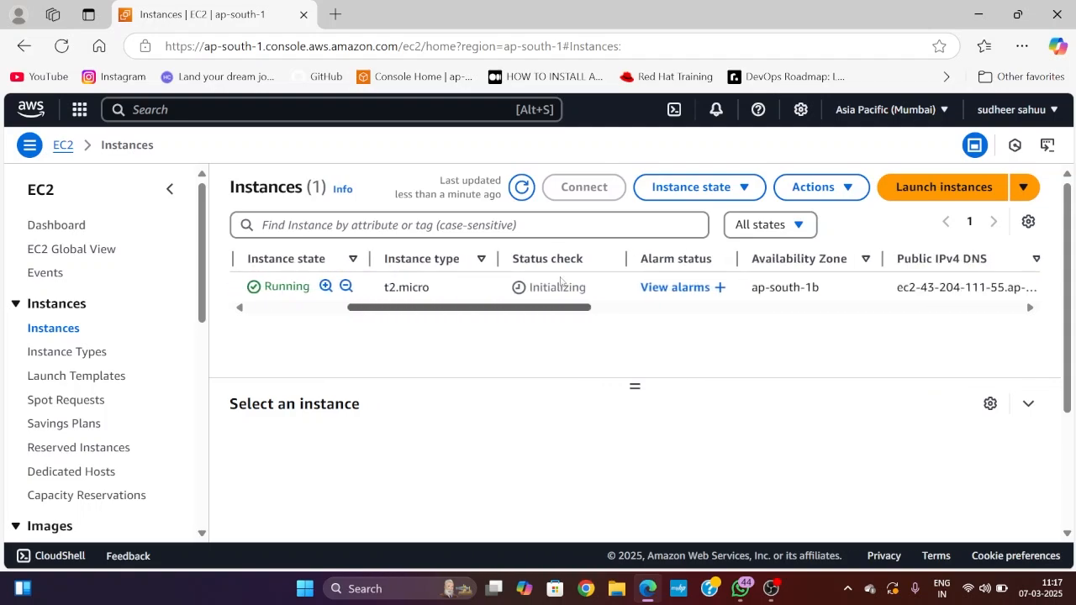
left_click_drag(468, 309, 450, 312)
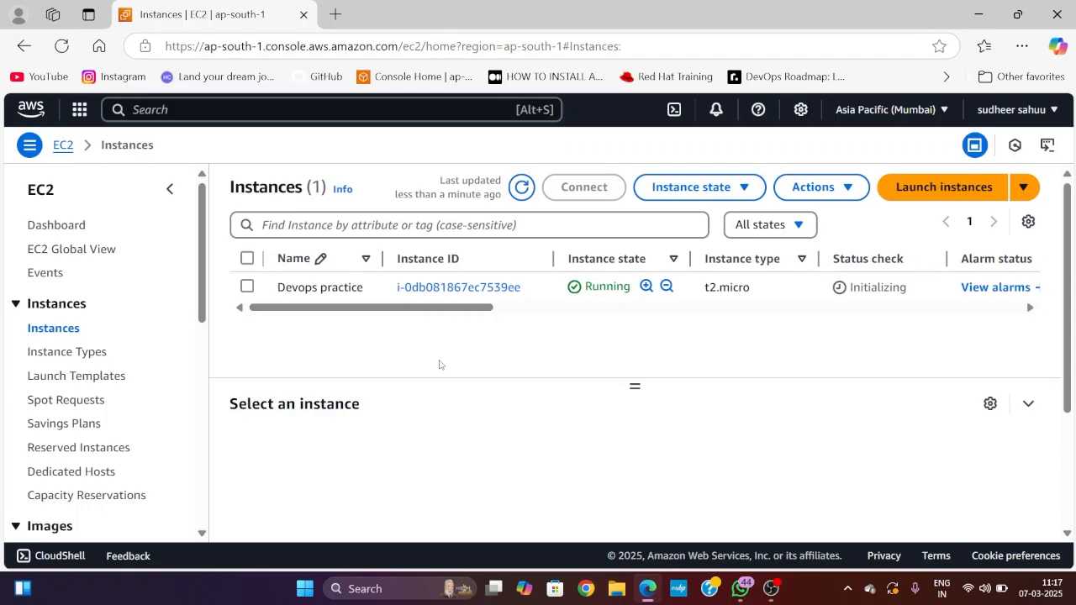
- Search the web for putty in a new tab and look over the putty.org download site
left_click(334, 14)
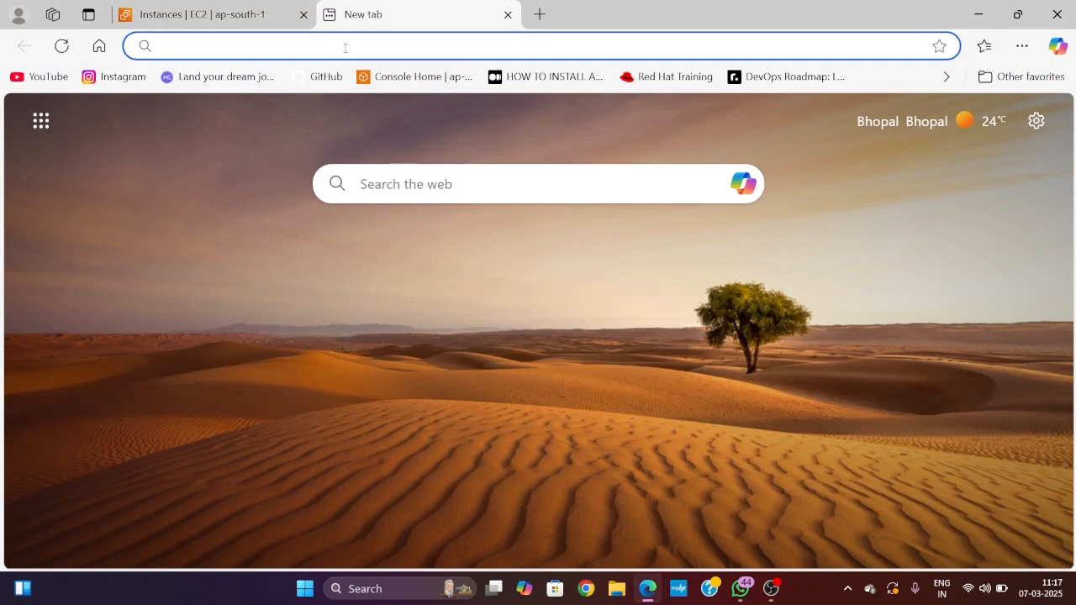
type("putt")
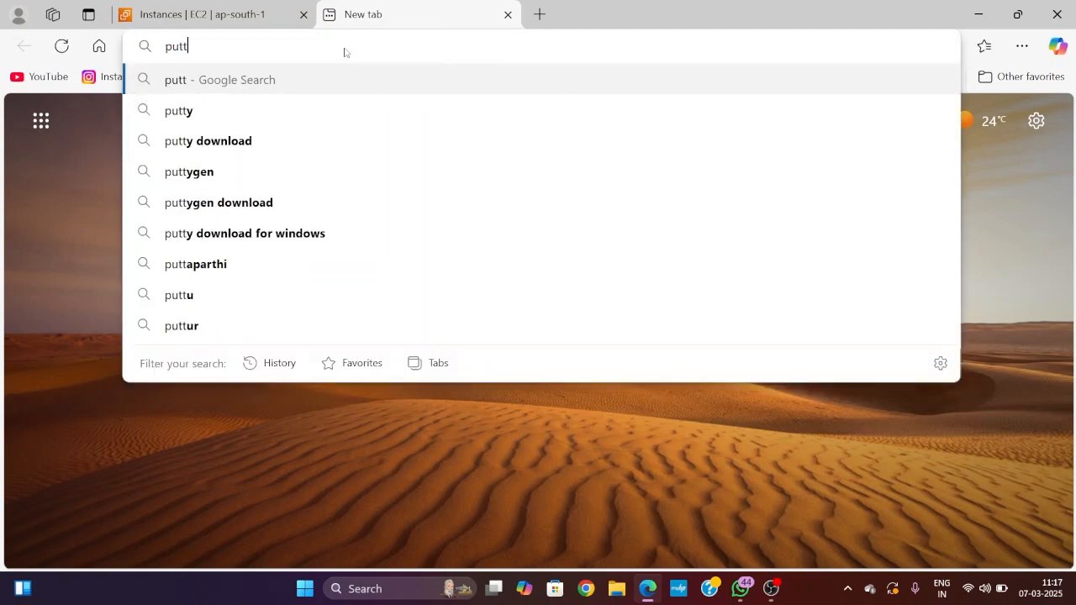
left_click(257, 107)
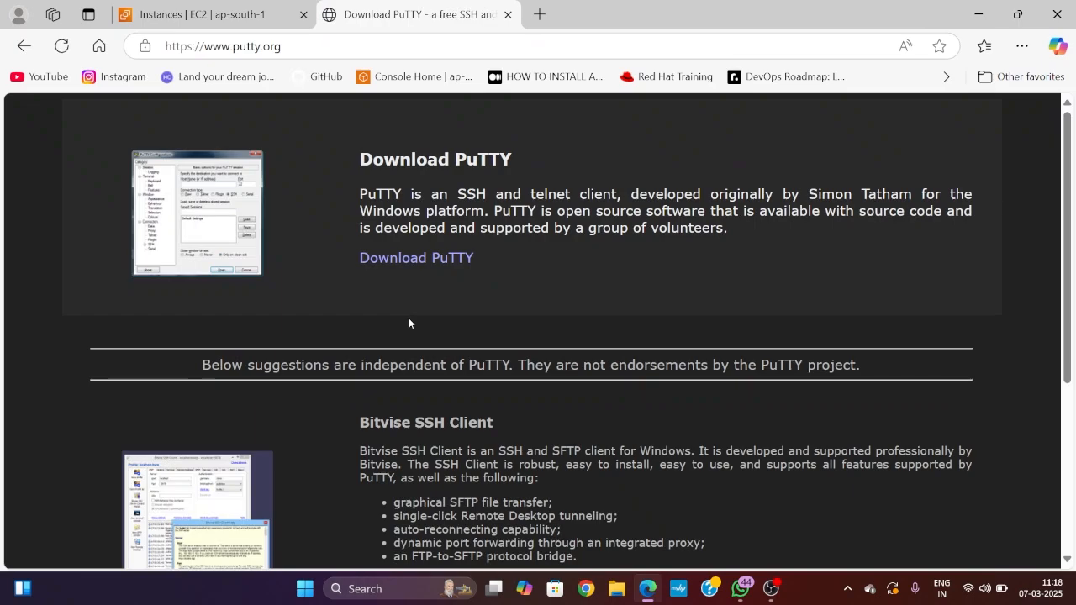
scroll(409, 320, "down", 1)
scroll(408, 318, "down", 3)
scroll(408, 317, "up", 4)
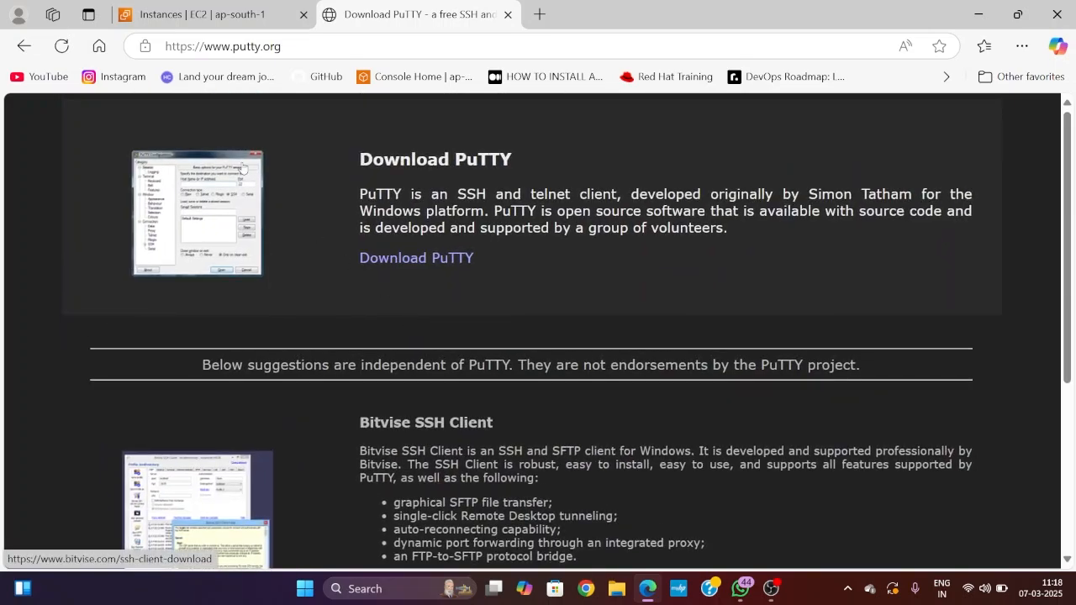
- Return to the putty search results and look through the other listed download pages
left_click(24, 46)
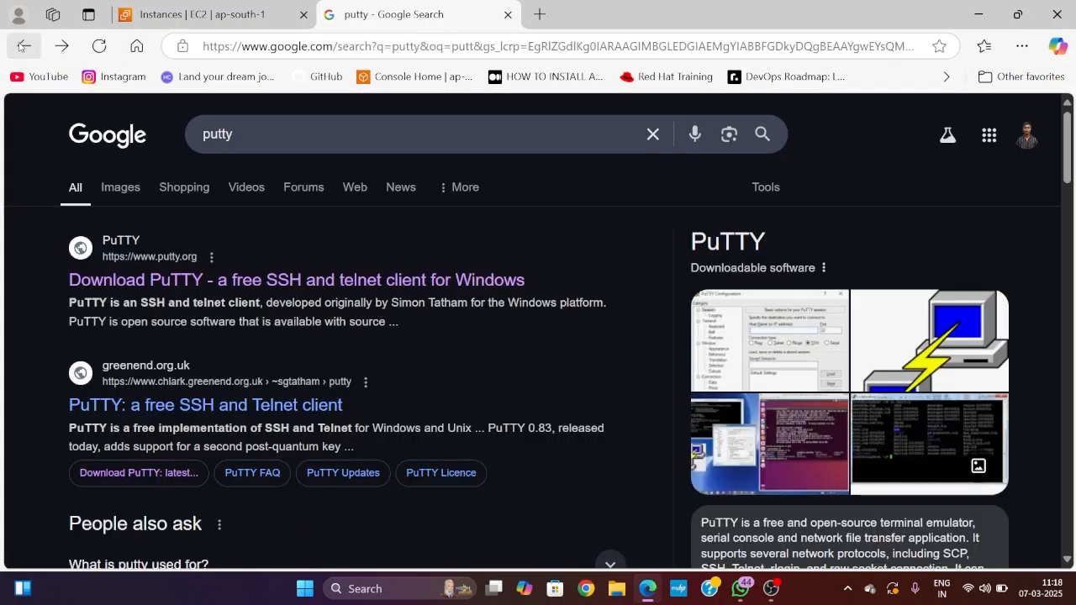
scroll(281, 378, "down", 3)
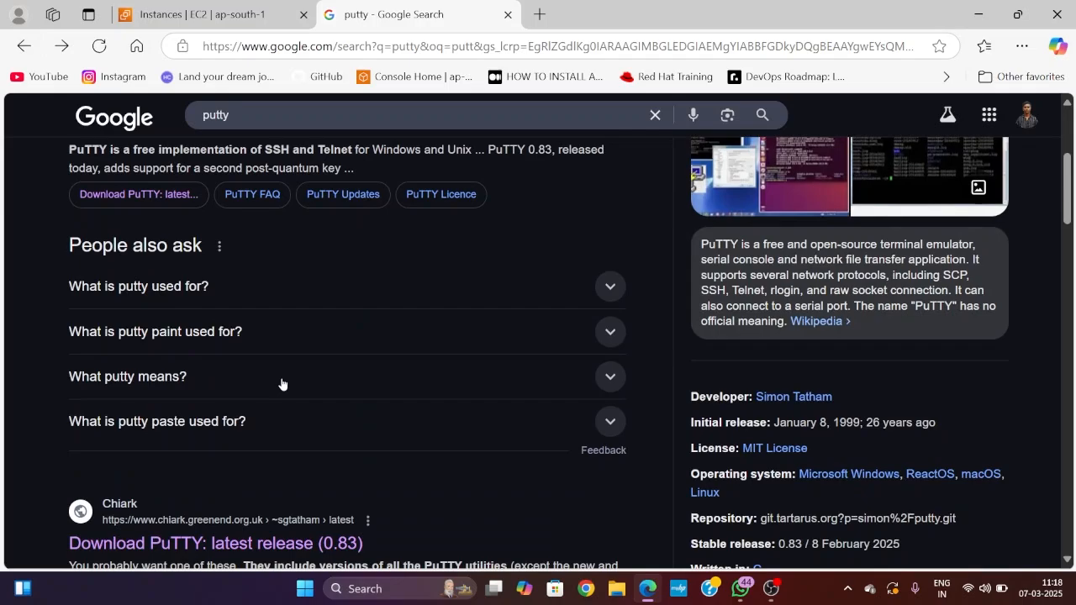
scroll(281, 384, "down", 3)
scroll(281, 384, "up", 4)
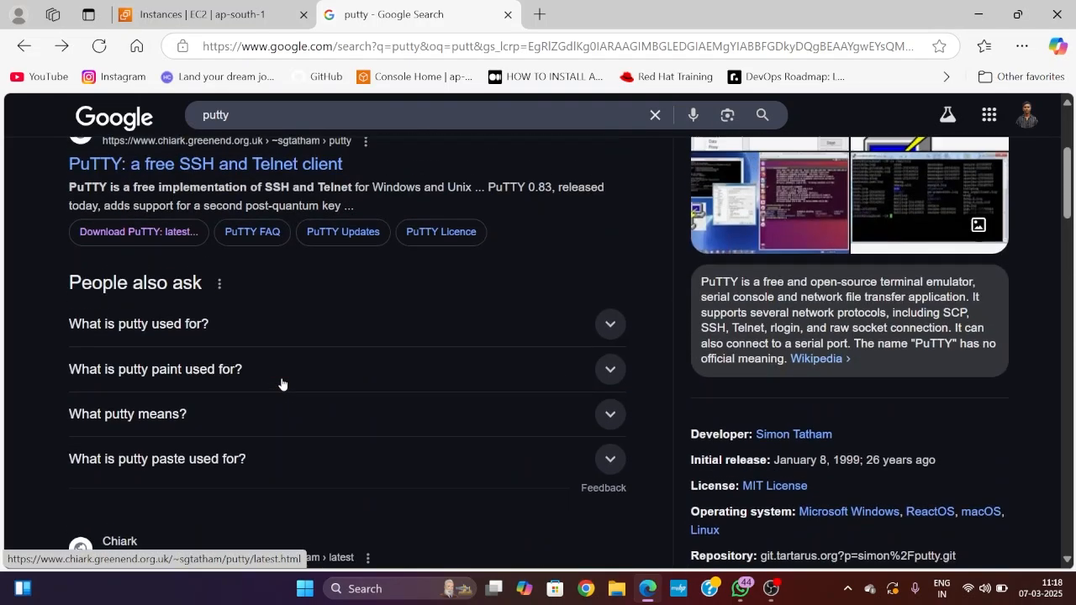
scroll(282, 384, "up", 4)
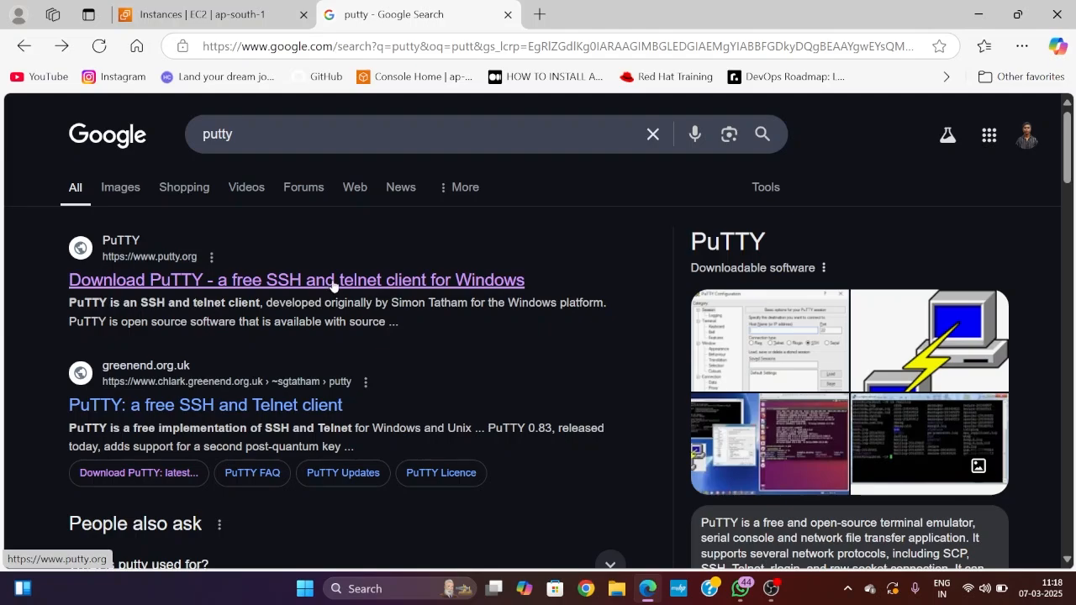
- Download putty.exe through the putty.org link, save it as putty in the Downloads folder, and launch it
left_click(334, 280)
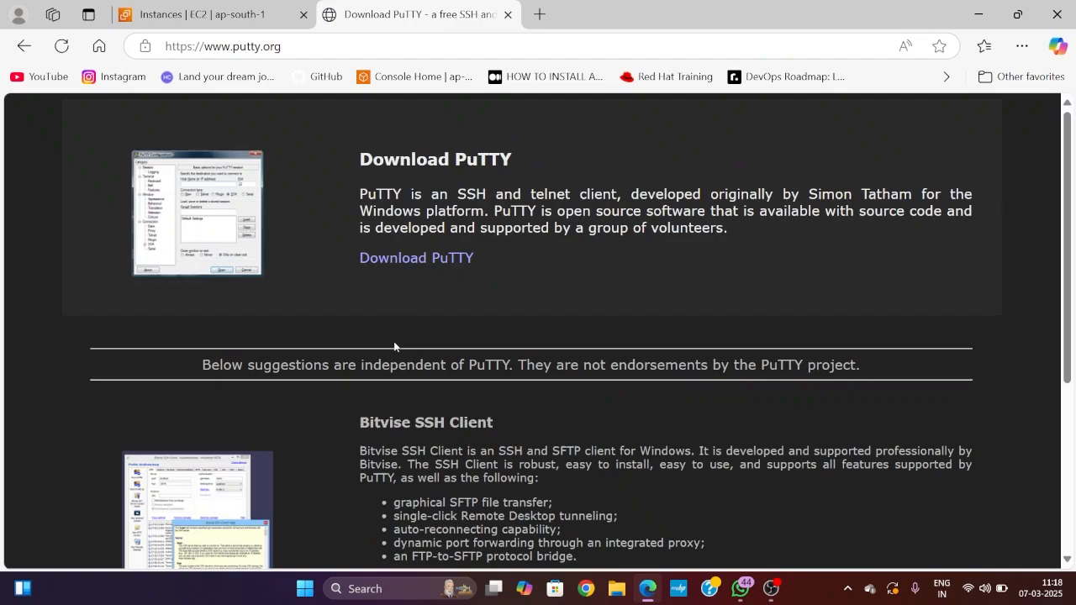
scroll(394, 341, "down", 2)
scroll(394, 342, "up", 2)
left_click(419, 262)
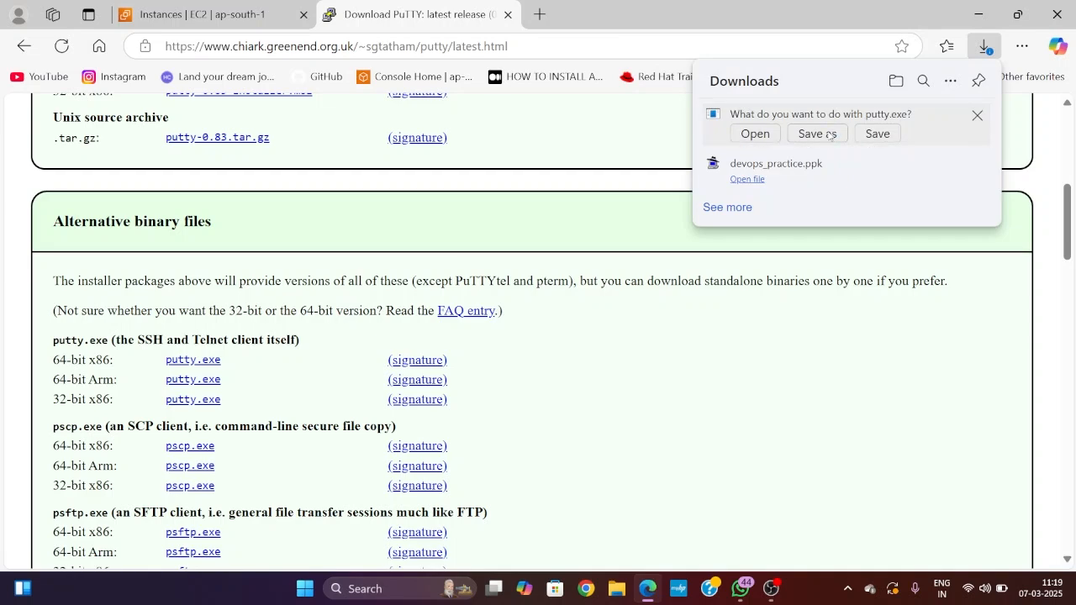
left_click(820, 133)
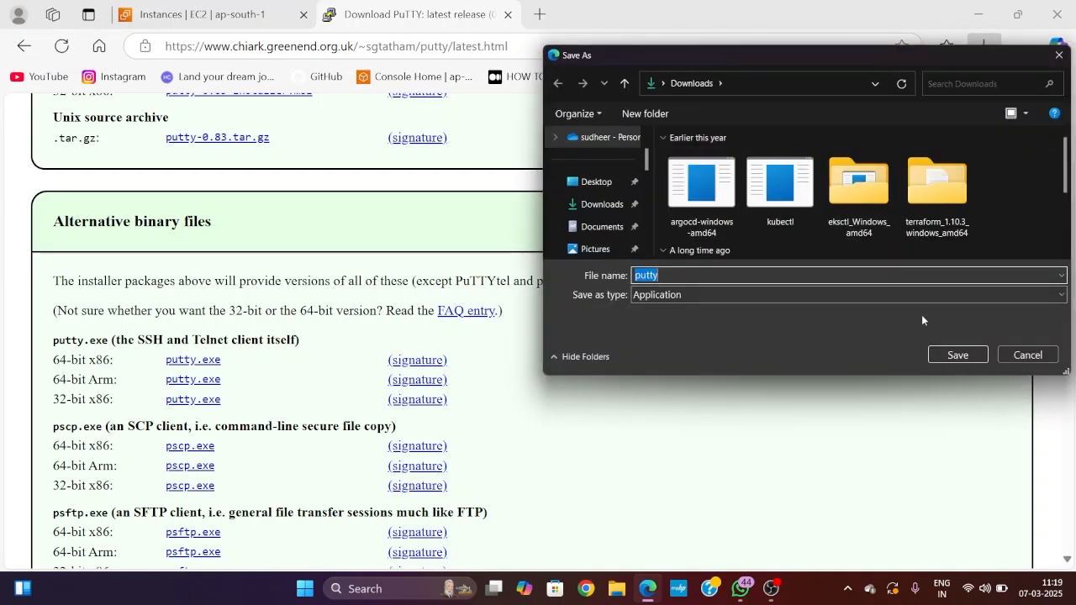
left_click(611, 213)
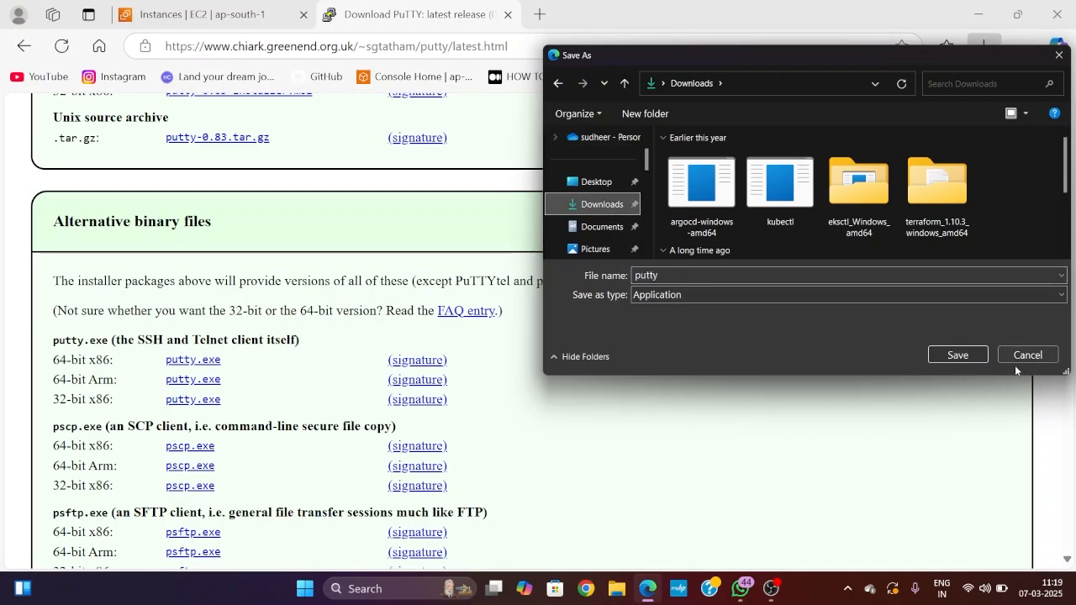
left_click(963, 355)
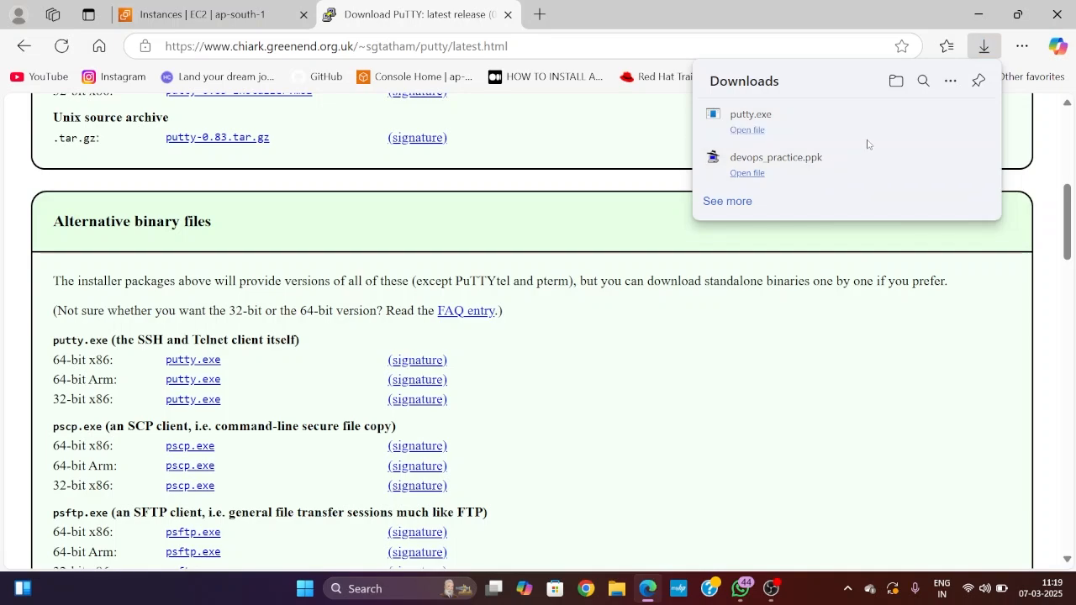
left_click(747, 130)
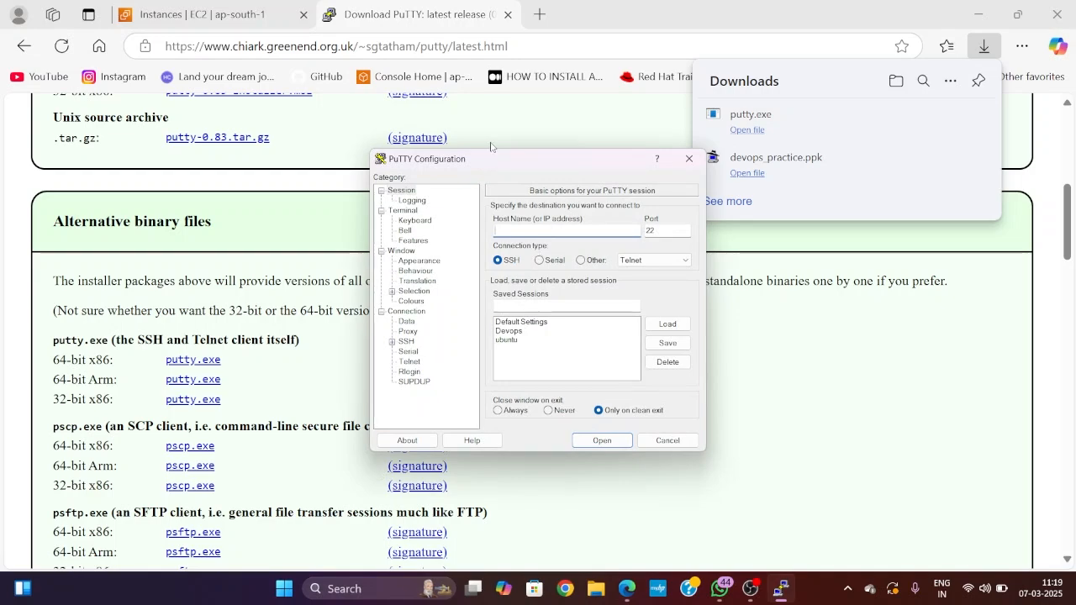
- Copy the Devops practice instance's public IPv4 address and enter 43.204.111.55 as the host name in PuTTY
left_click(958, 316)
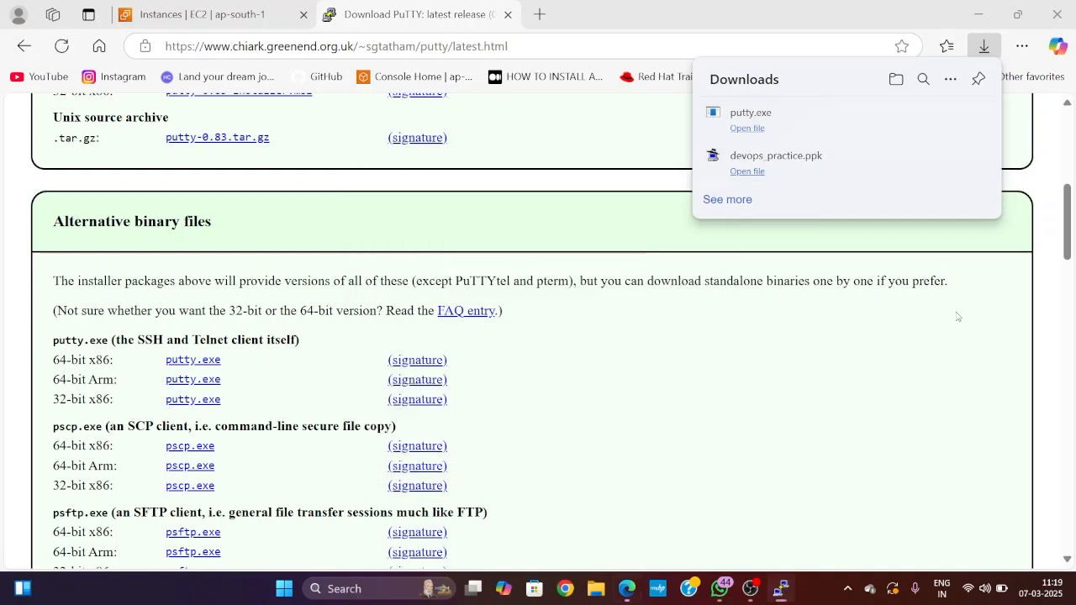
left_click(248, 9)
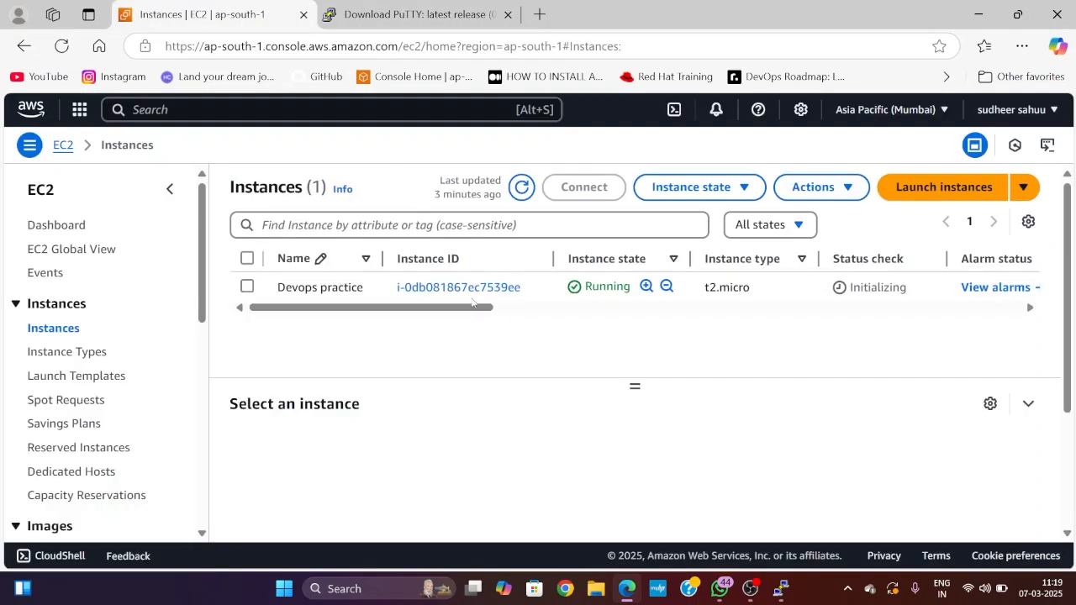
left_click(482, 287)
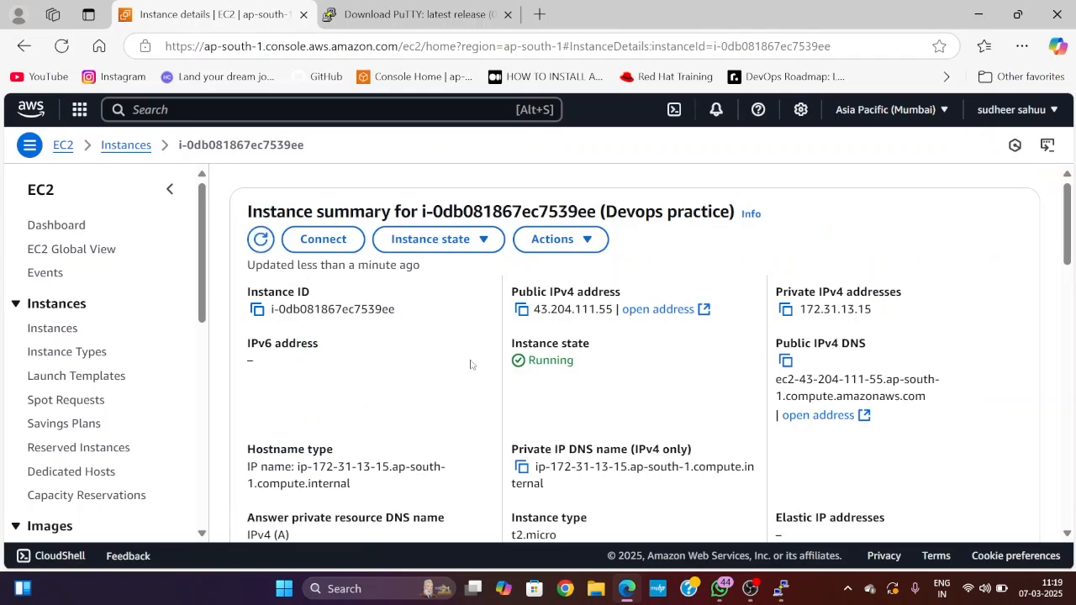
scroll(471, 365, "down", 1)
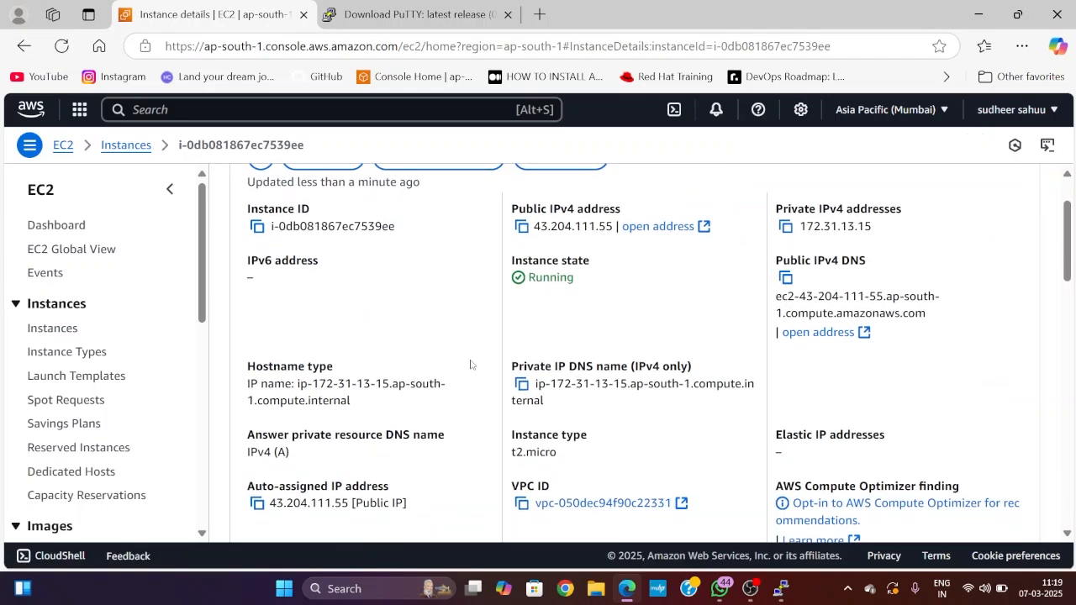
left_click(521, 228)
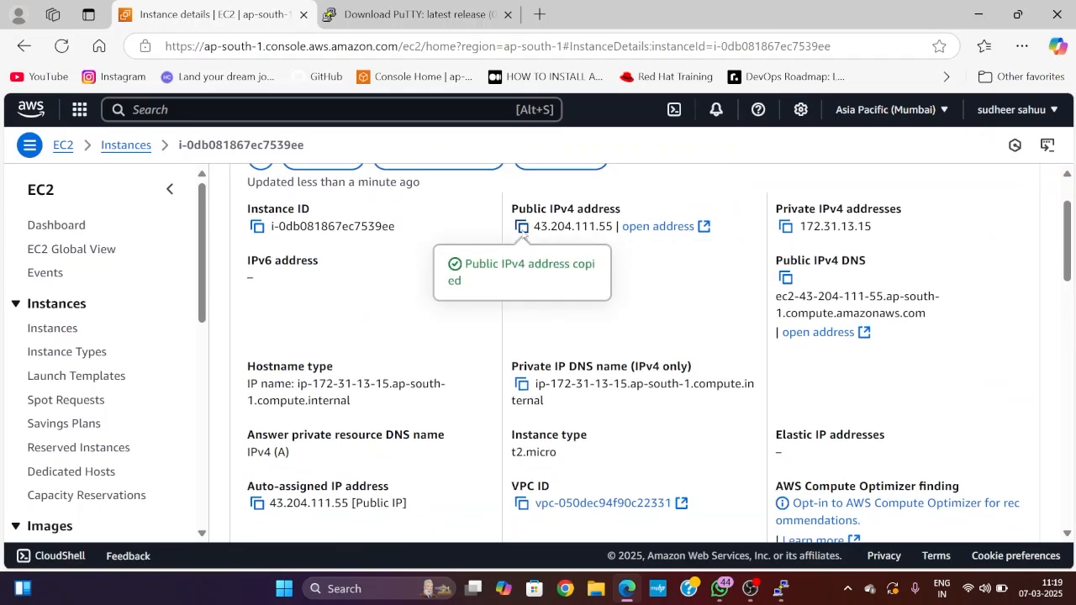
key("alt+Tab")
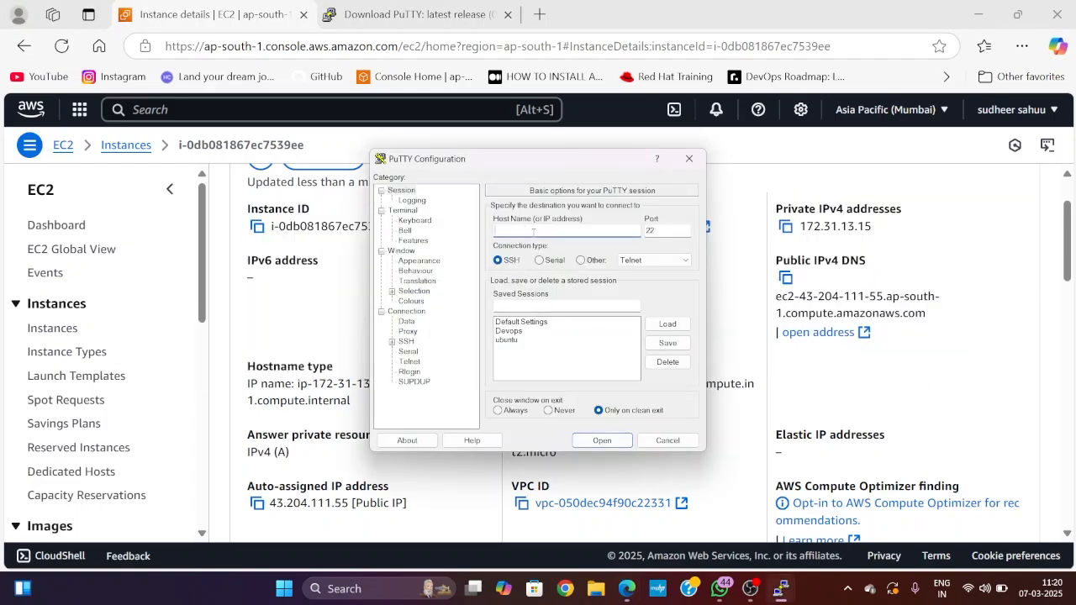
left_click(533, 232)
key("ctrl+v")
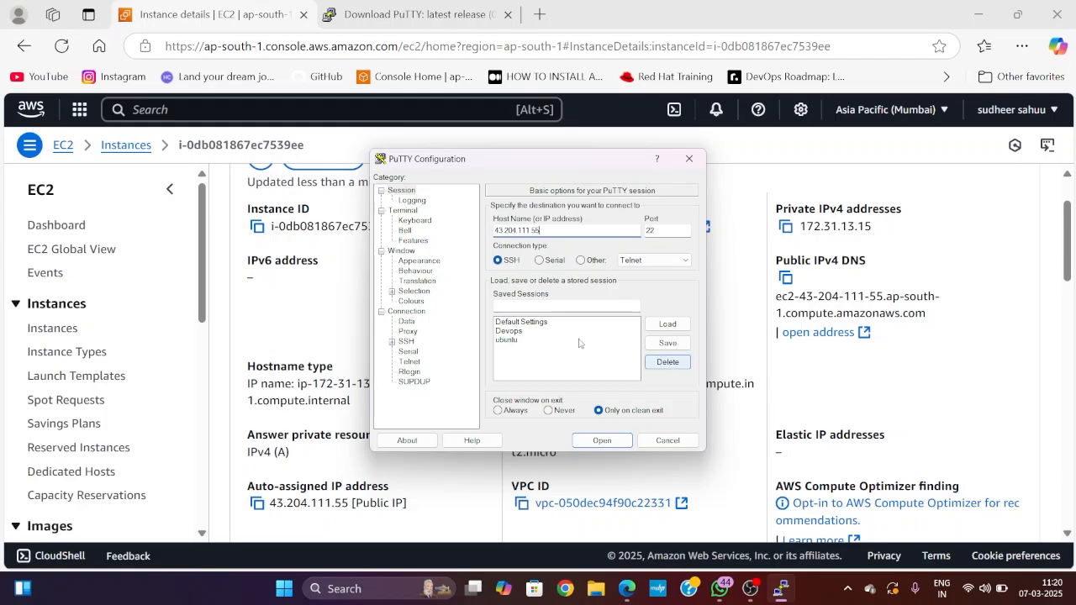
- Delete the stored PuTTY sessions Devops and ubuntu
left_click(511, 331)
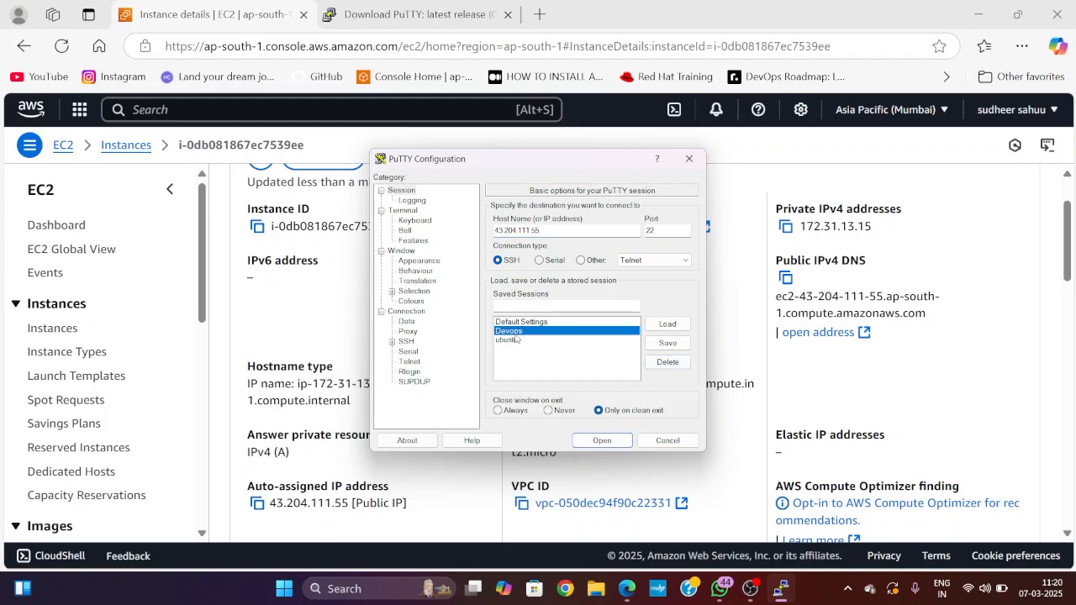
left_click(661, 366)
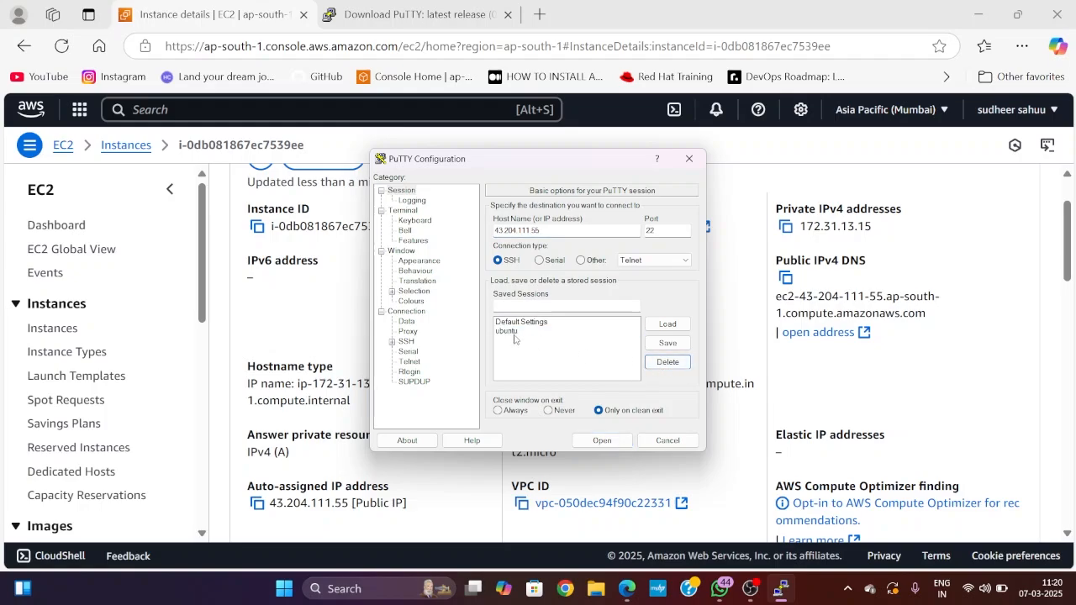
left_click(514, 335)
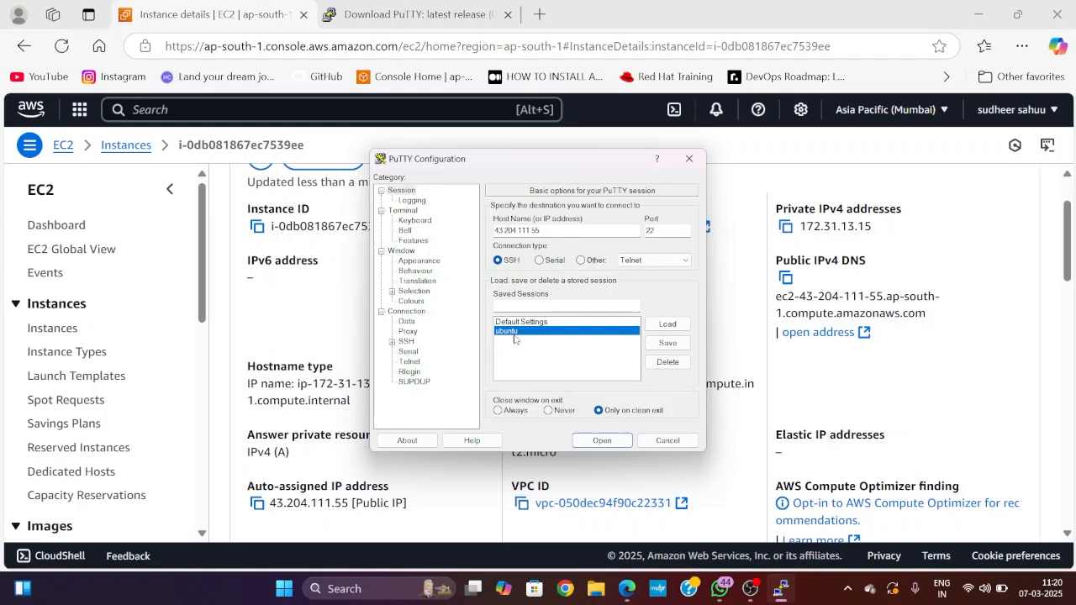
left_click(662, 366)
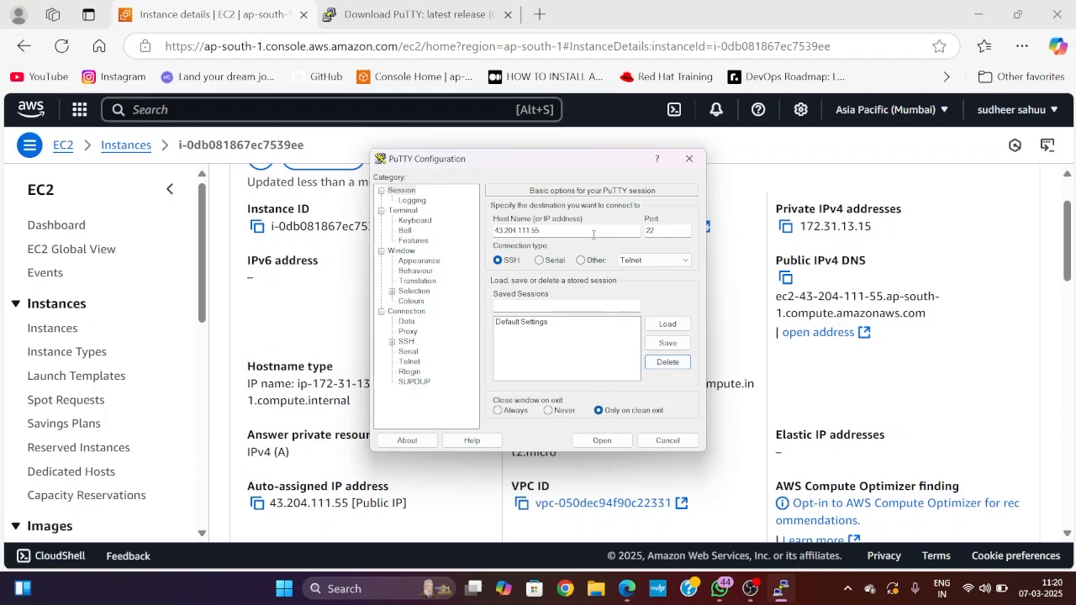
- Save the current PuTTY connection settings as a session named devops practice
left_click(562, 230)
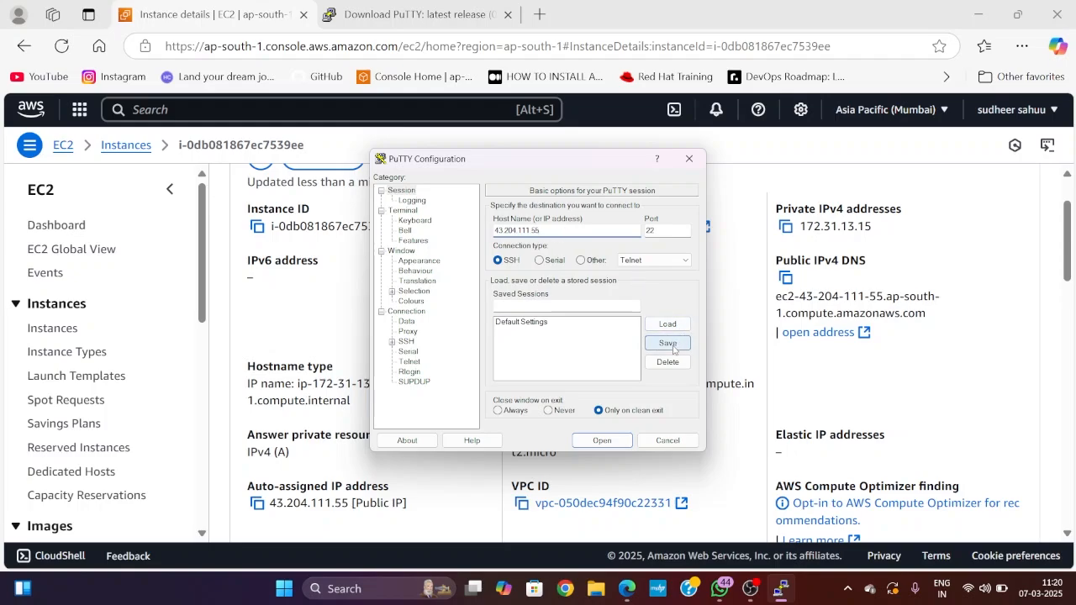
left_click(605, 304)
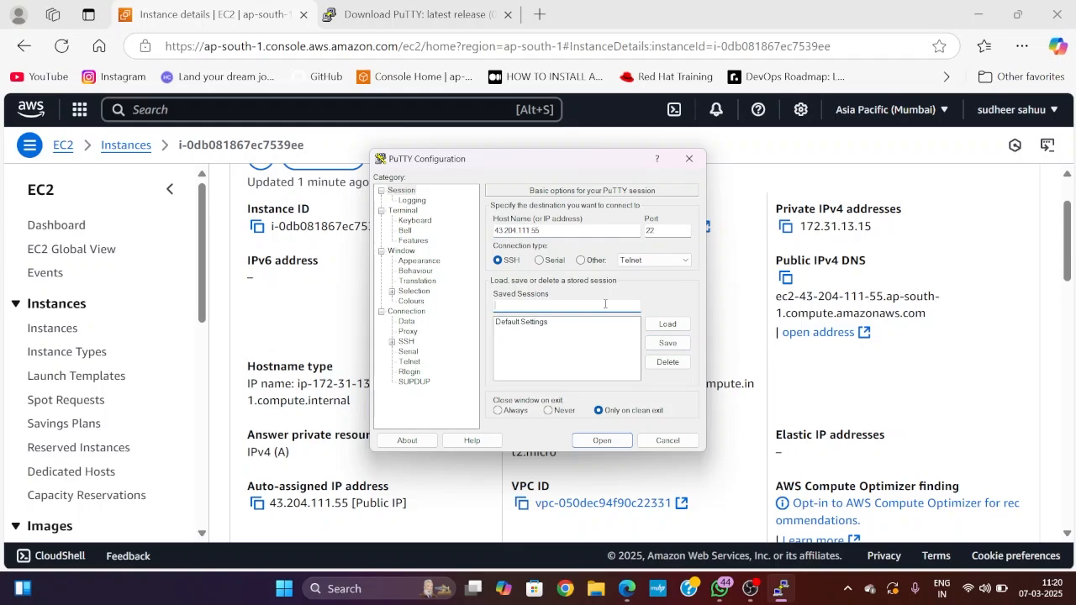
type("devops practice")
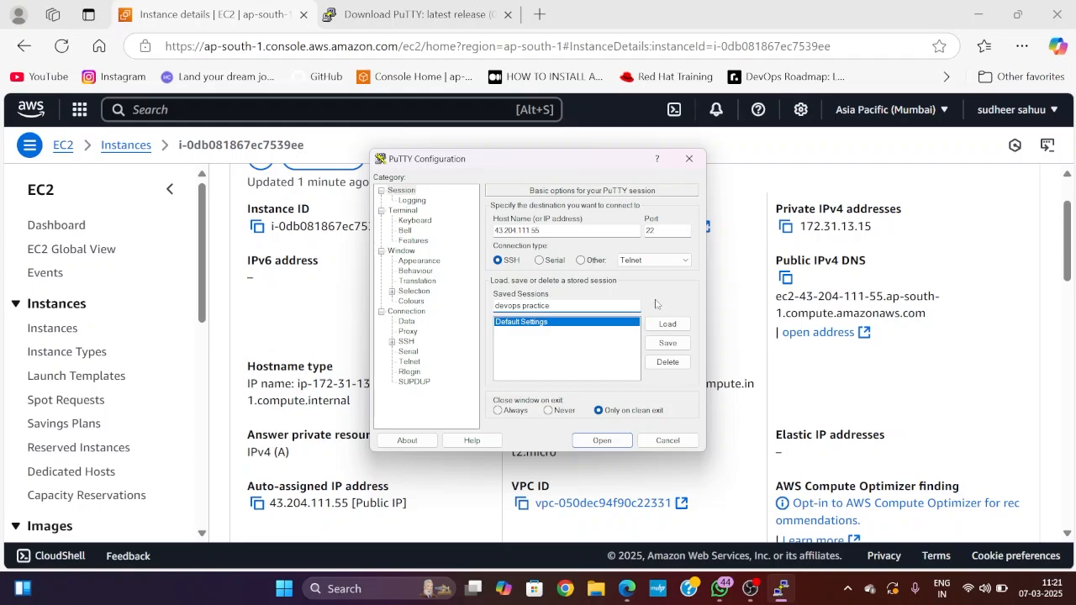
left_click(667, 344)
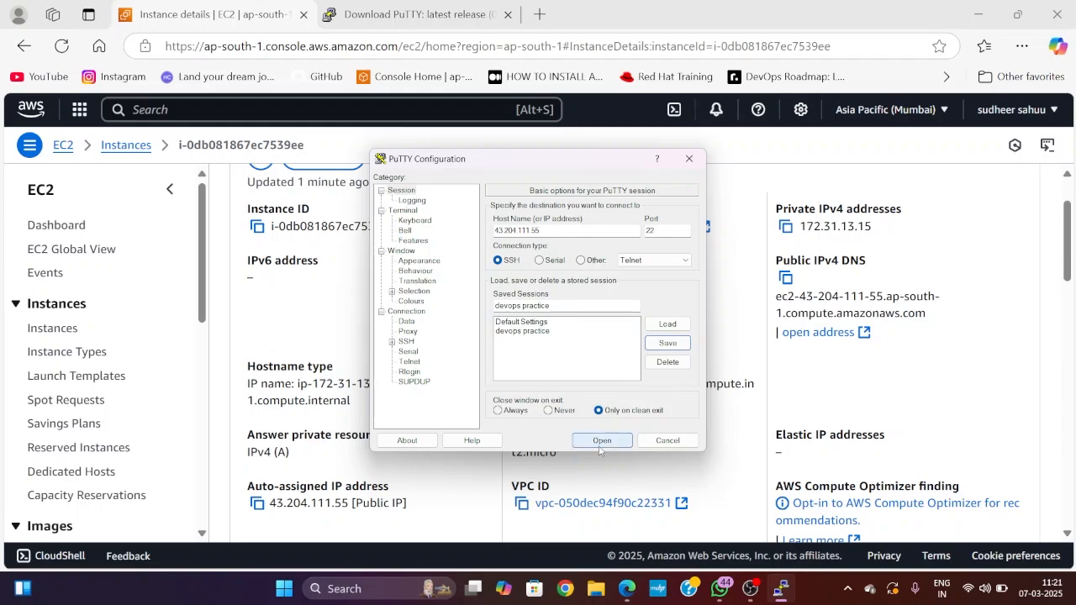
- Connect to 43.204.111.55 with the server's host key accepted, and close the session at the login prompt
left_click(600, 445)
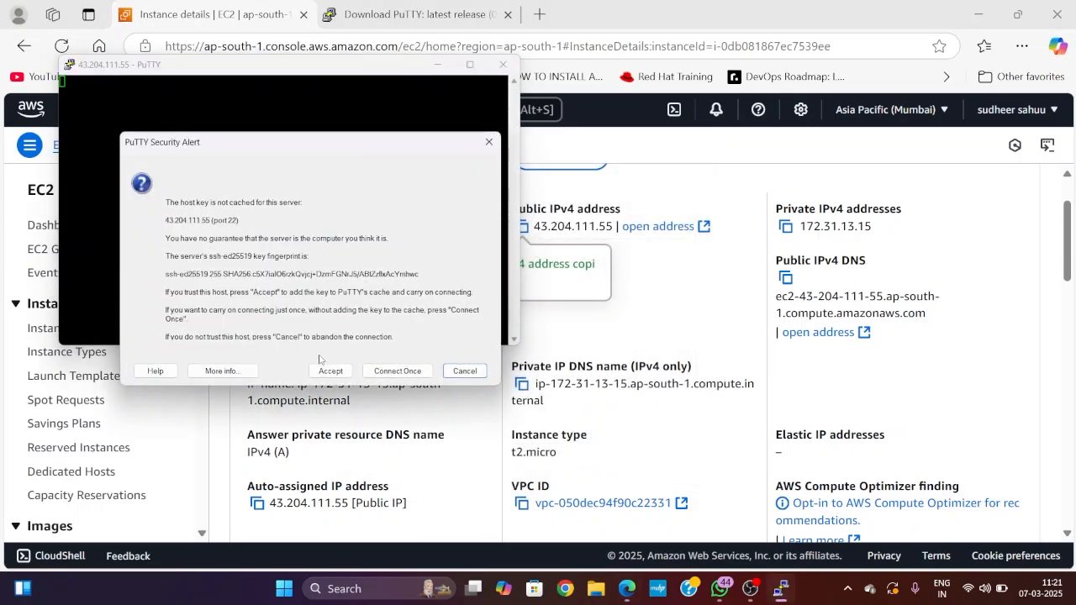
left_click(329, 375)
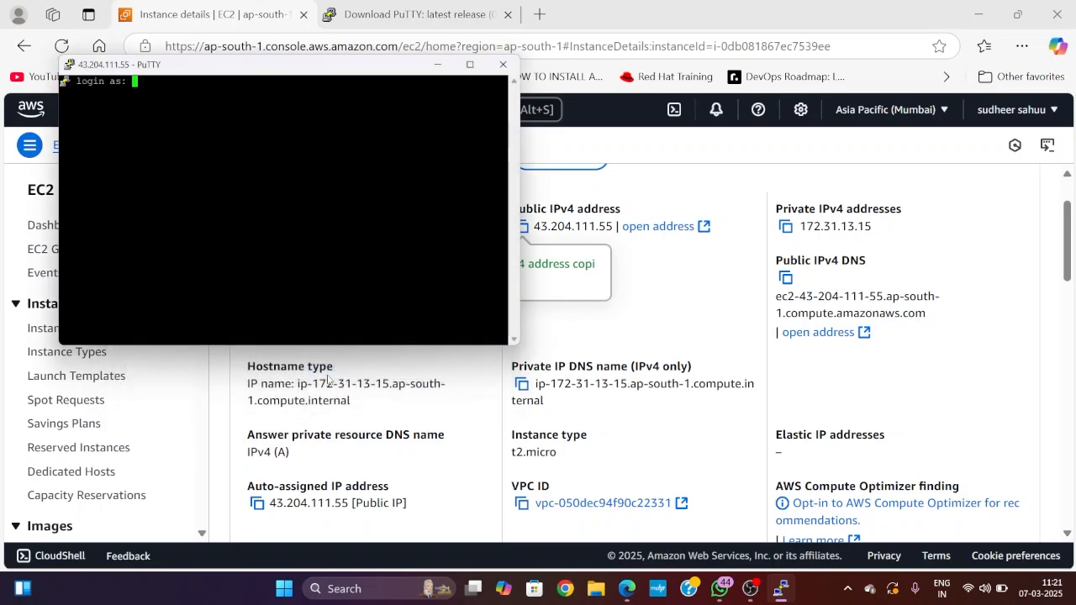
double_click(340, 71)
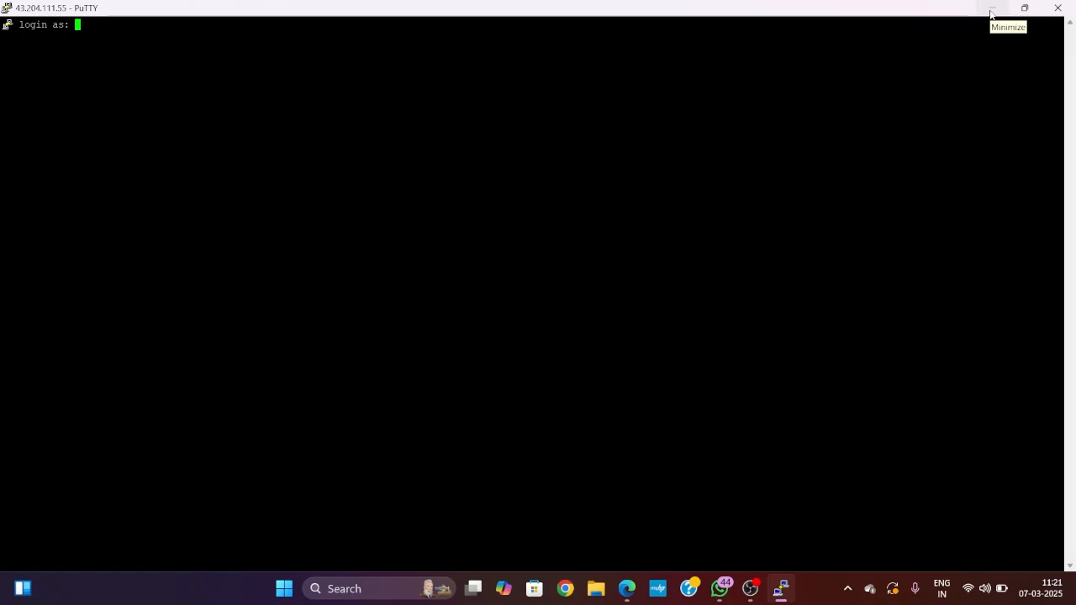
left_click(1058, 10)
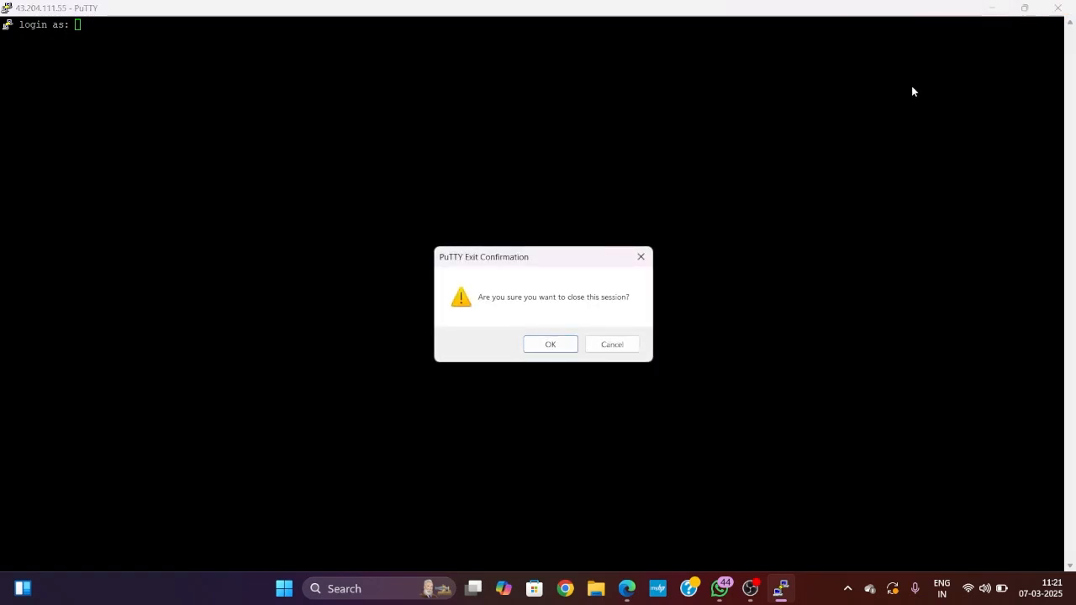
left_click(559, 345)
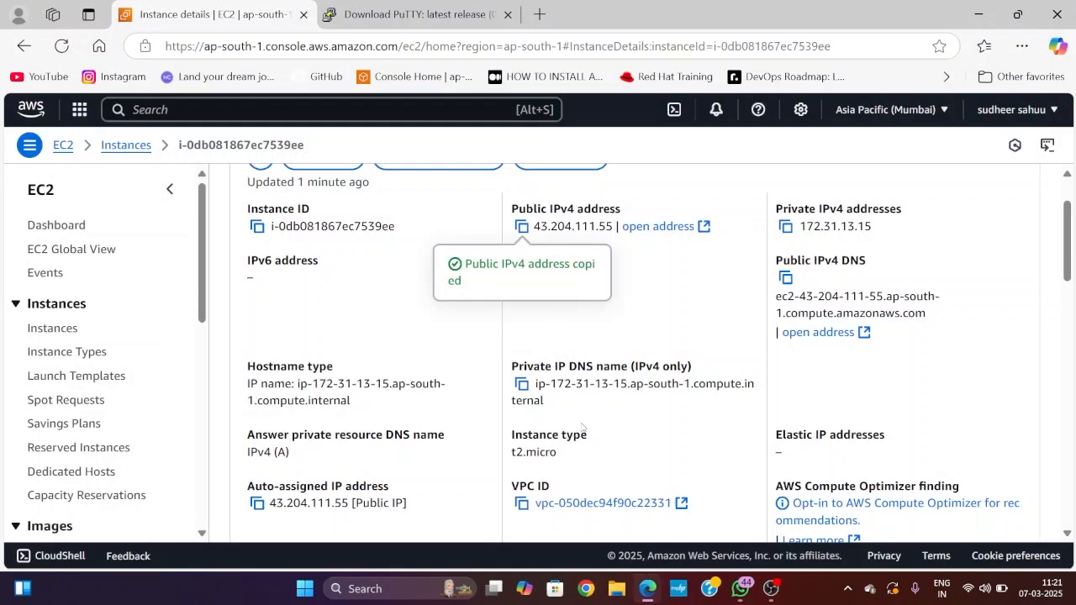
mouse_move(648, 593)
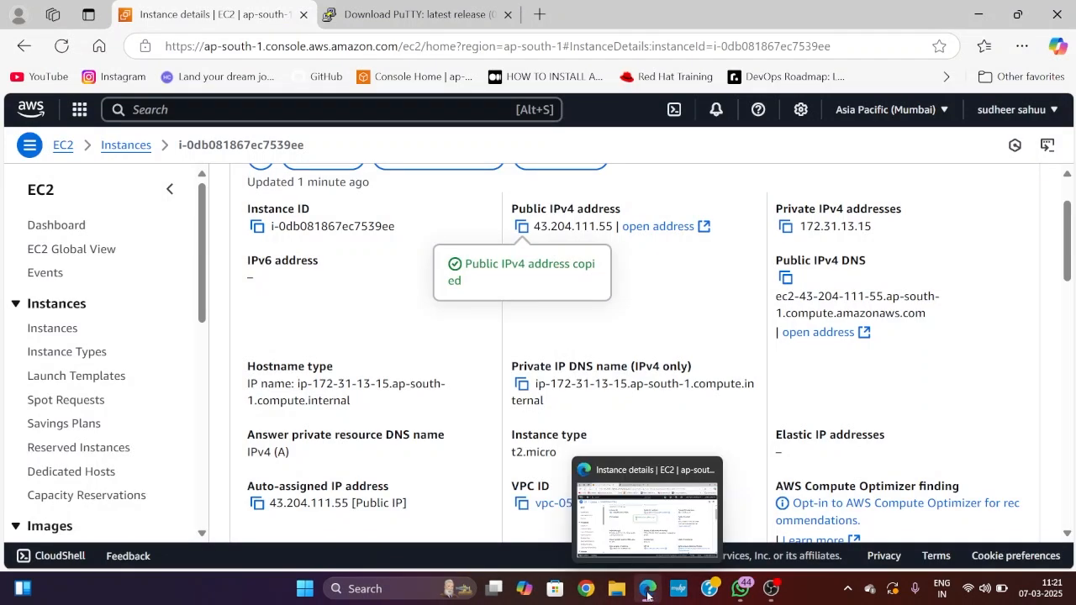
left_click(1022, 47)
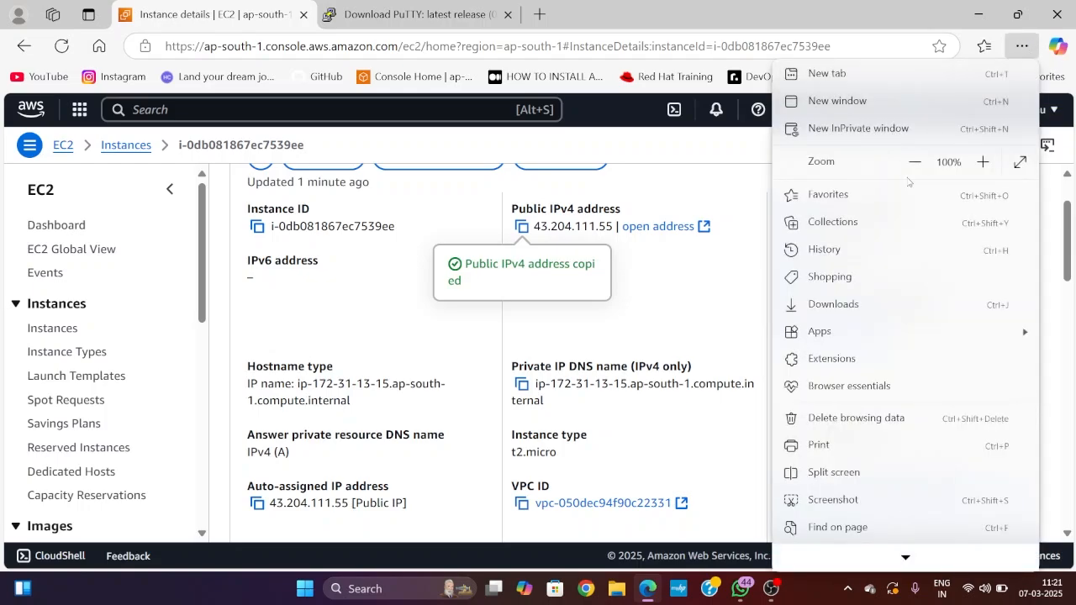
left_click(738, 237)
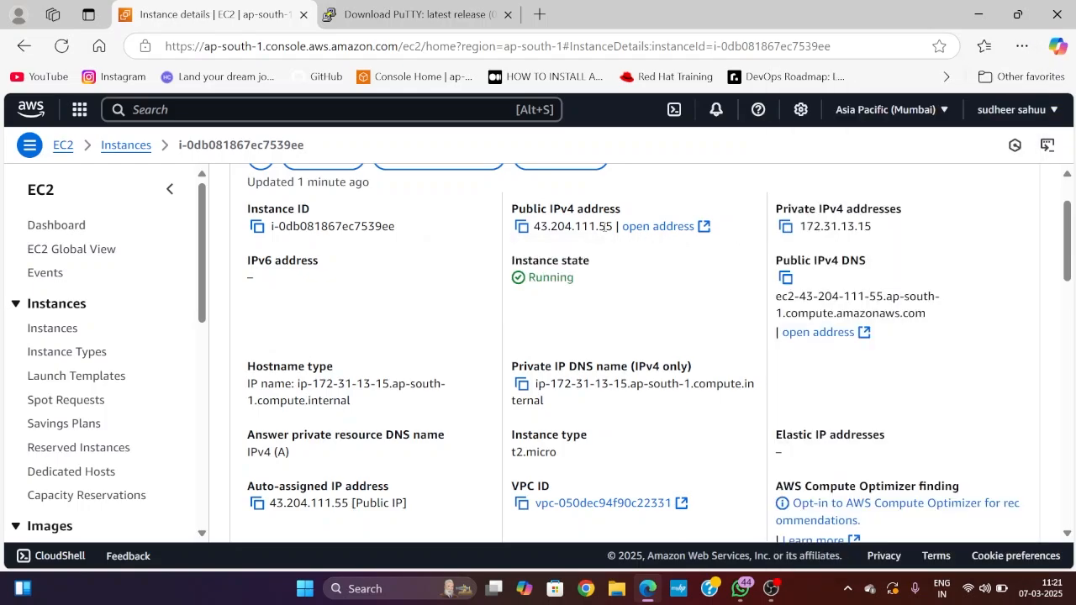
left_click(522, 227)
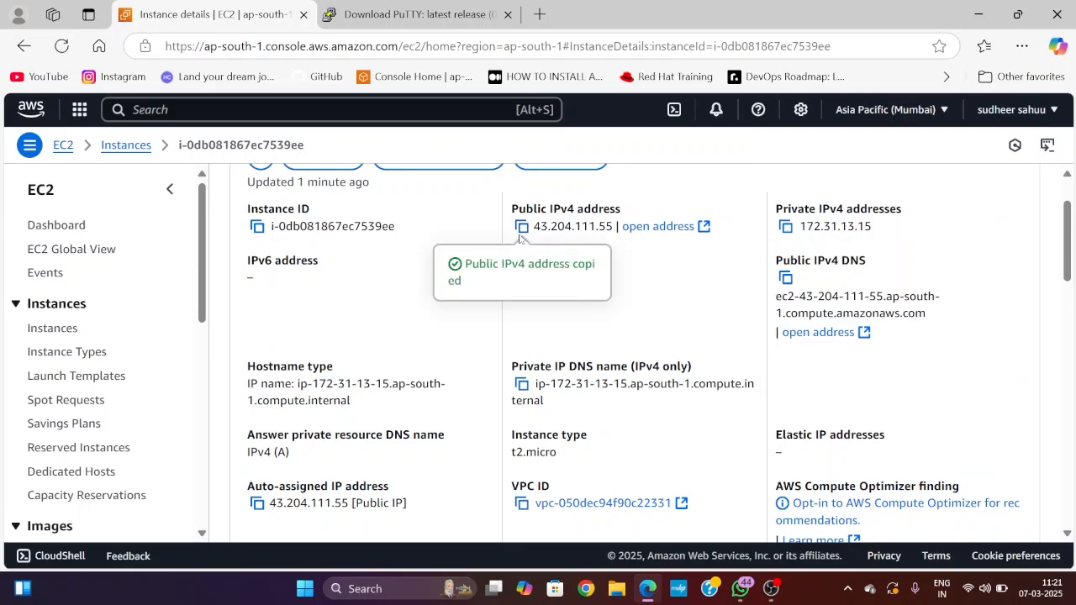
key("alt+Tab")
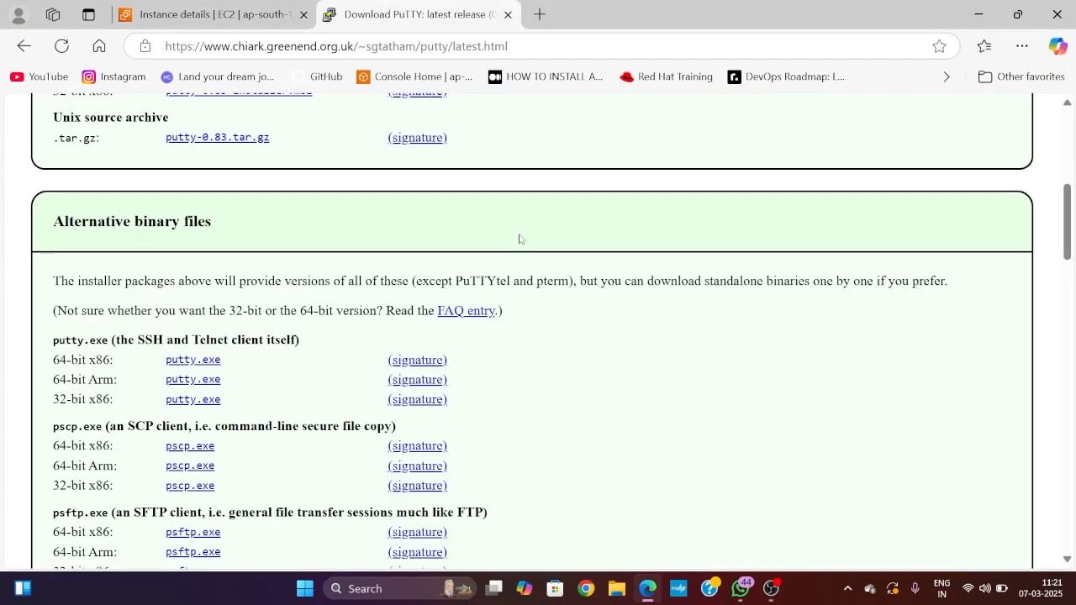
key("alt+Tab")
key("alt+Tab")
key("alt+Tab")
key("alt+Tab")
key("alt+Tab")
key("alt+Tab")
key("alt+Tab")
key("alt+Tab")
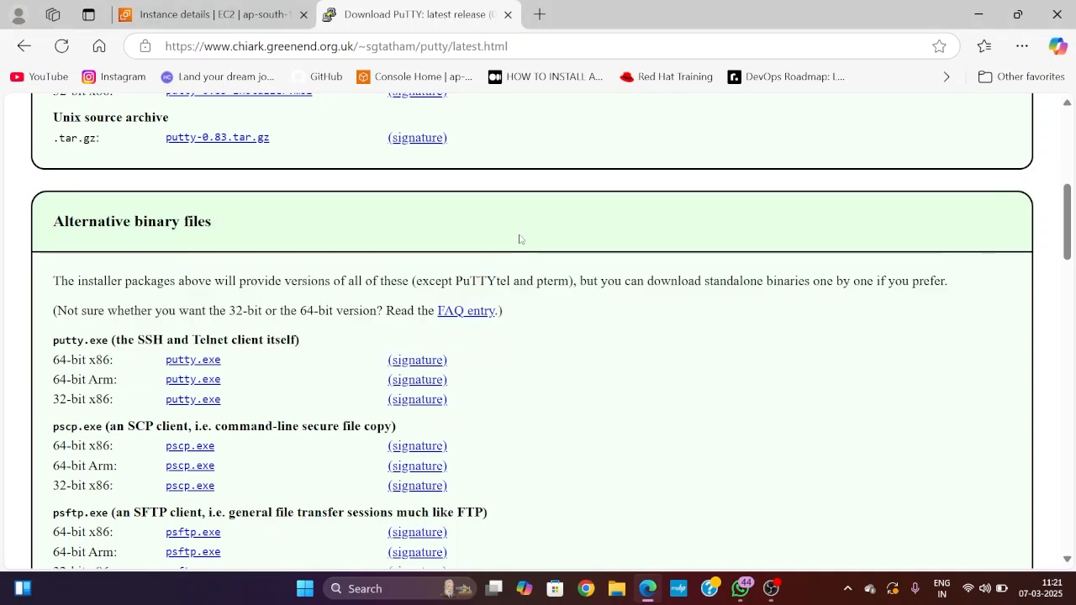
key("alt+Tab")
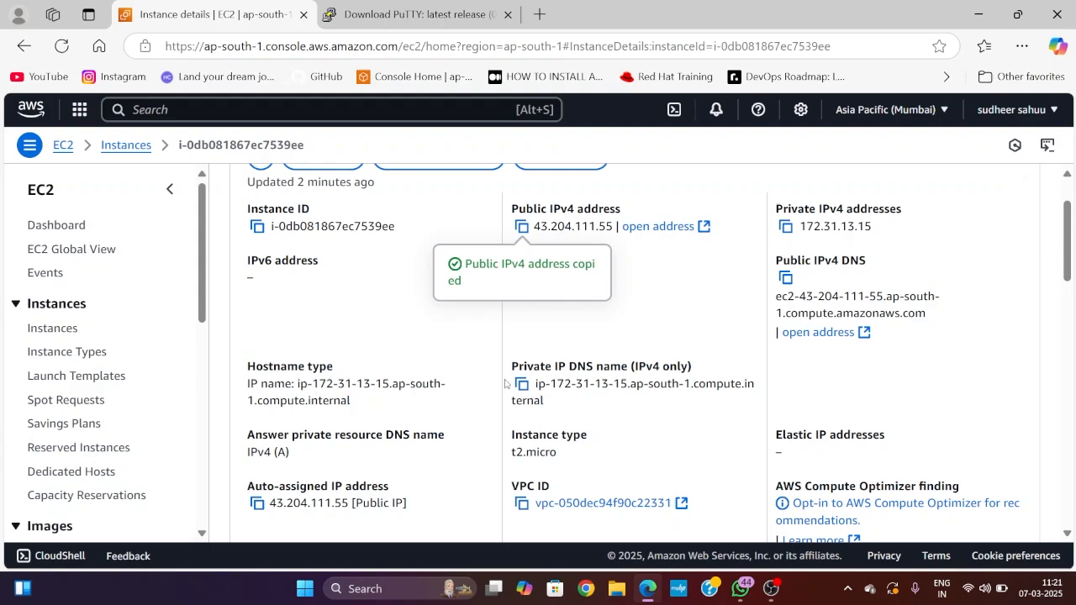
- Open the devops_practice key file from the Downloads folder and launch putty from the same folder
left_click(616, 589)
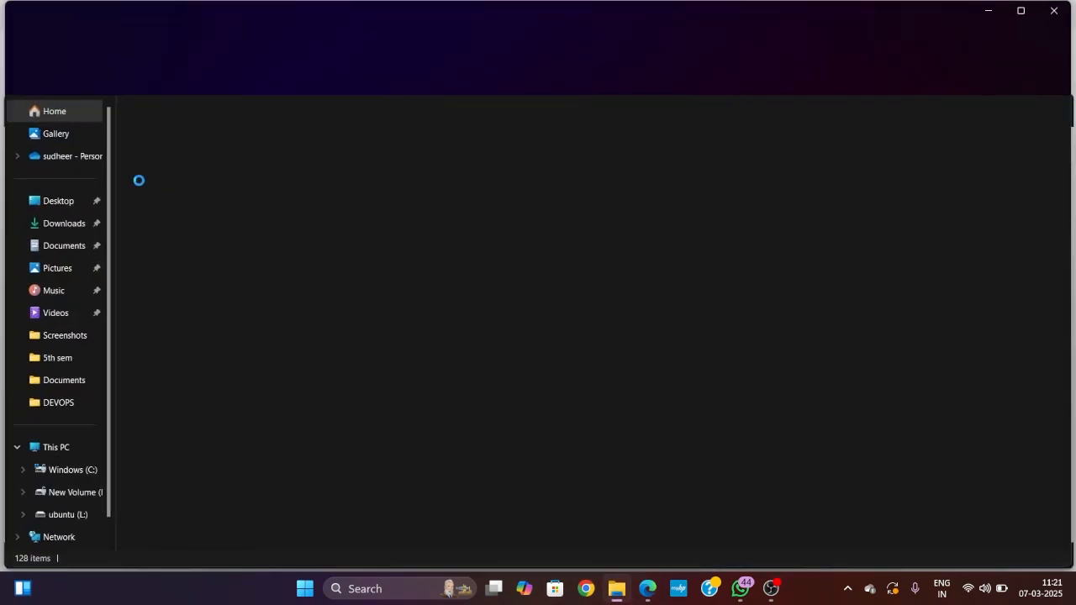
left_click(95, 230)
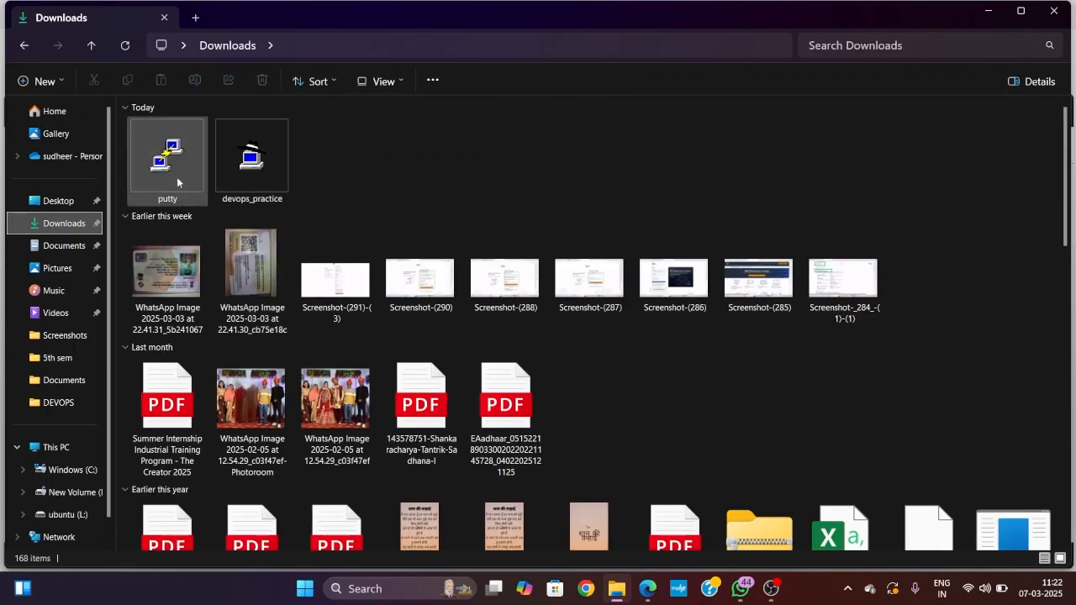
double_click(176, 176)
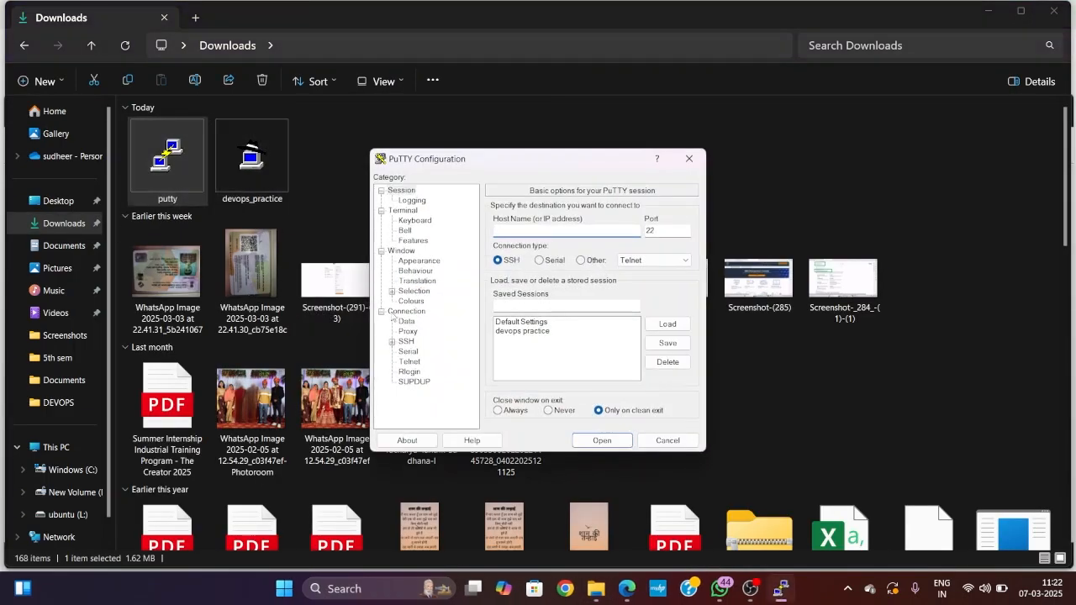
double_click(280, 181)
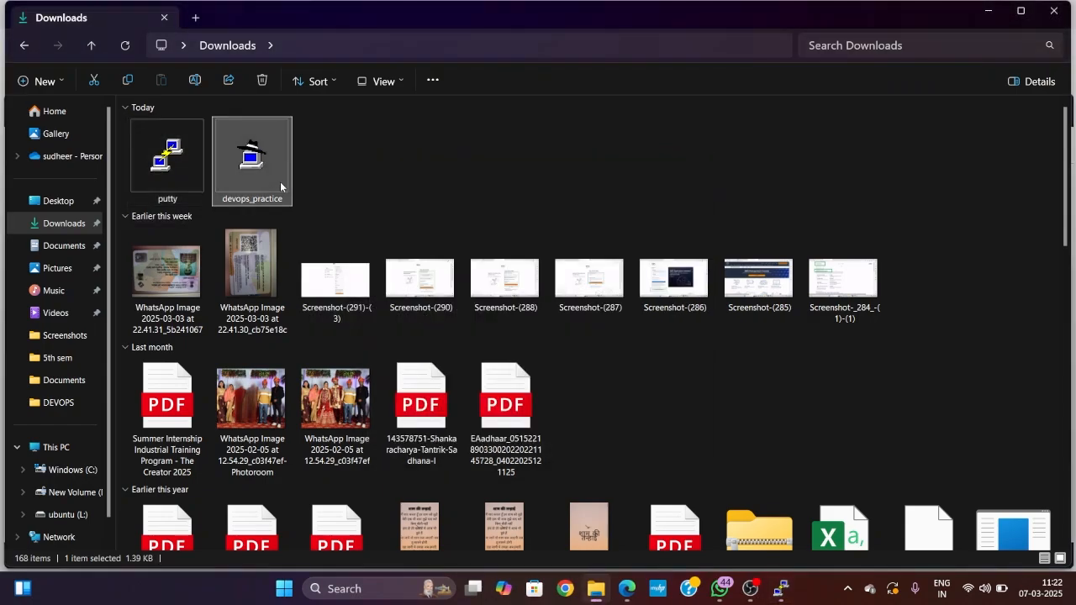
left_click(166, 158)
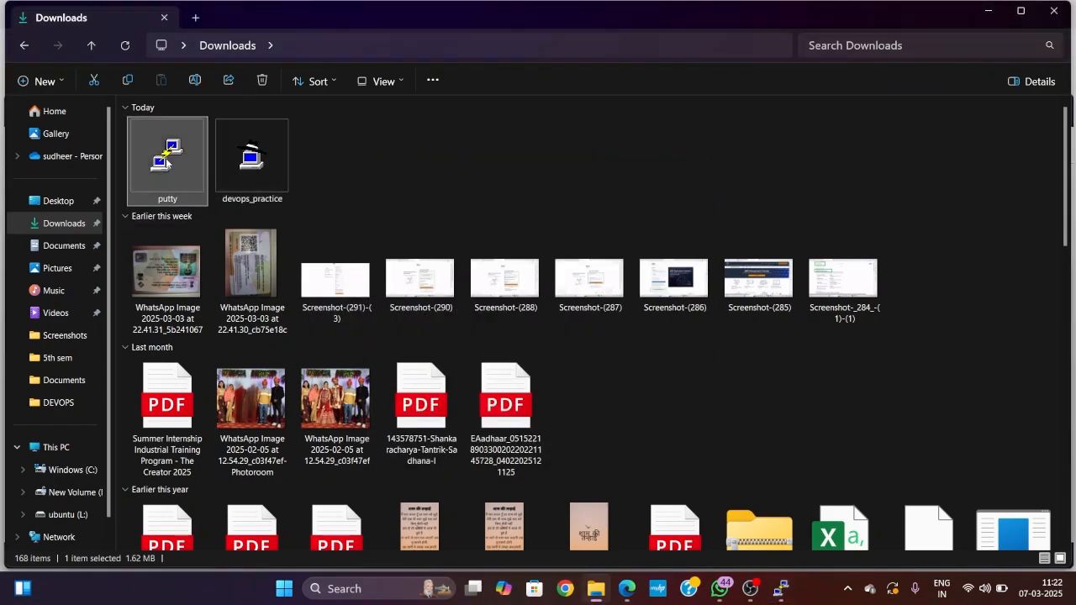
double_click(166, 158)
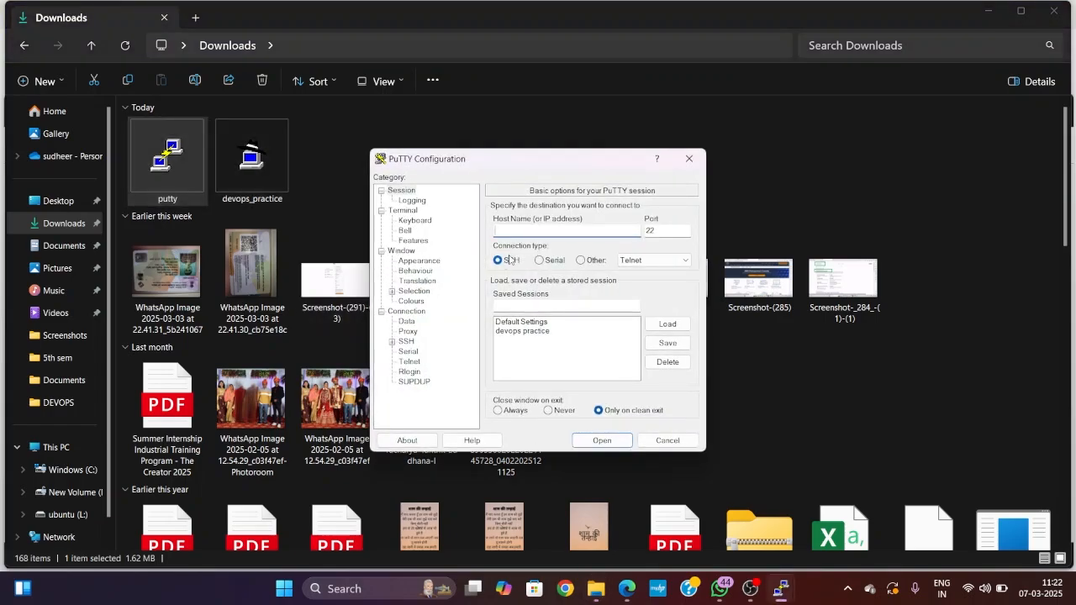
left_click(540, 332)
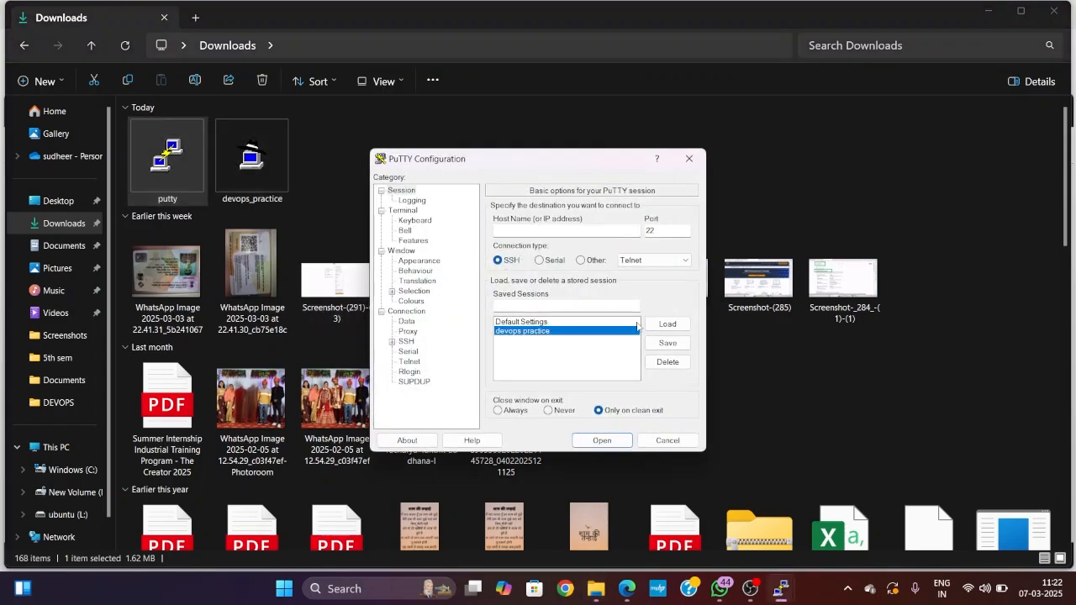
left_click(665, 325)
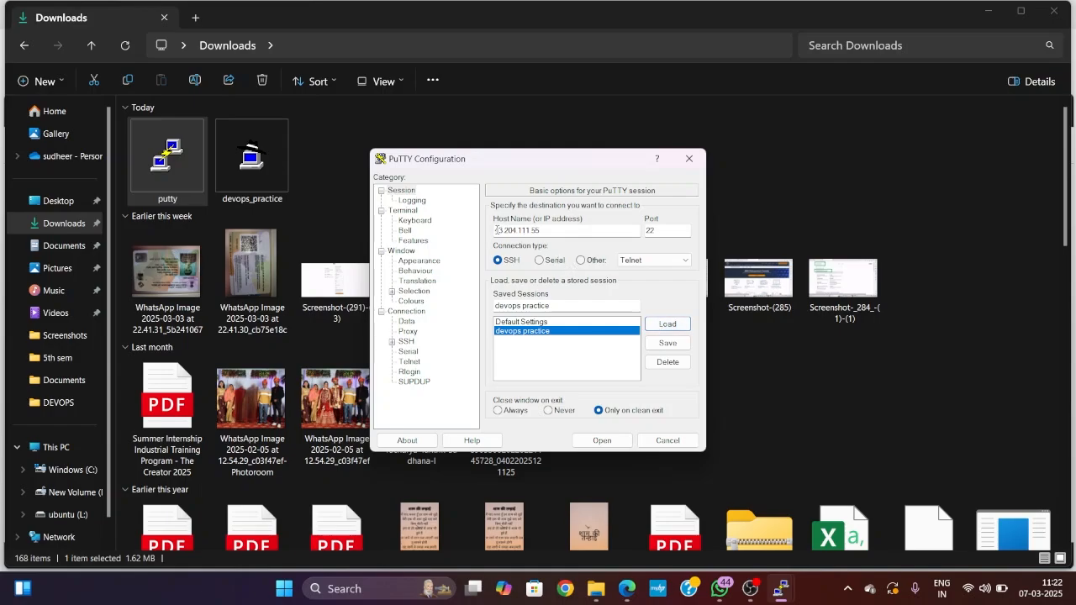
left_click(495, 230)
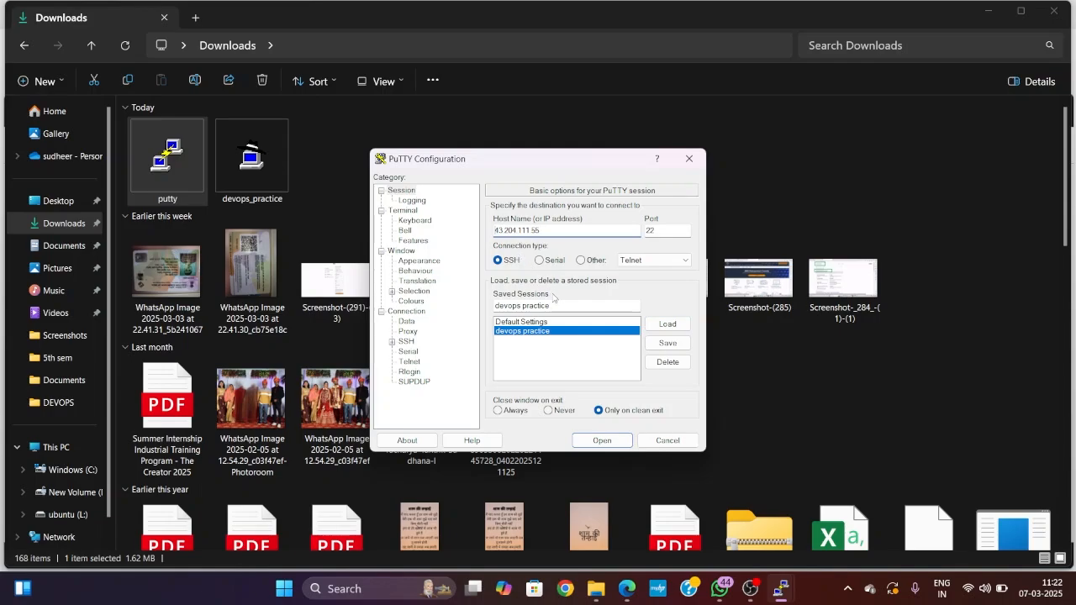
type("ubuntu@")
left_click(665, 343)
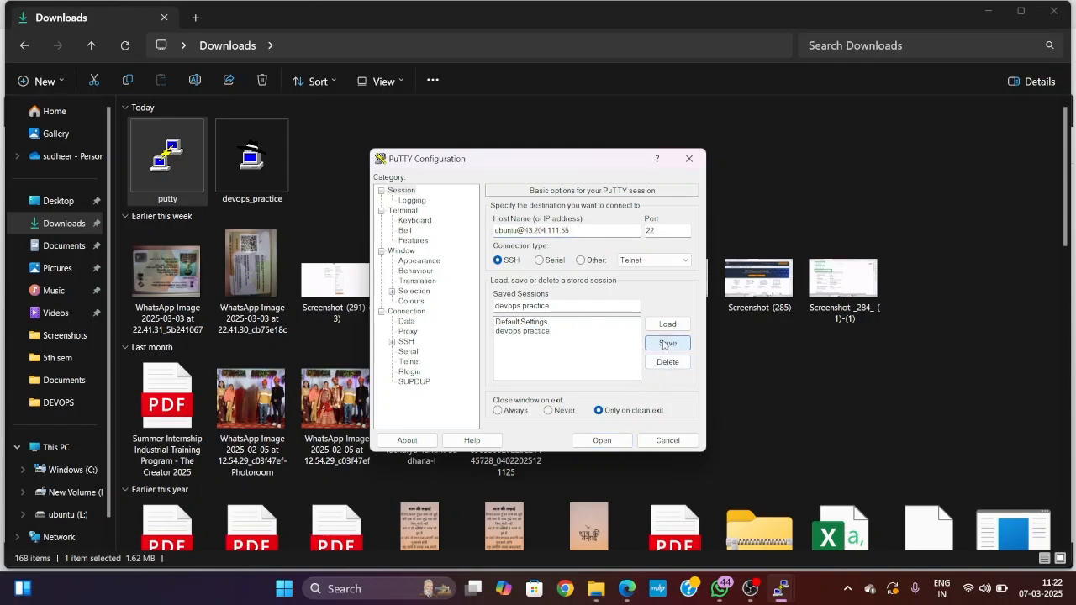
- Connect to the instance with the devops practice session and maximize the terminal window
left_click(603, 441)
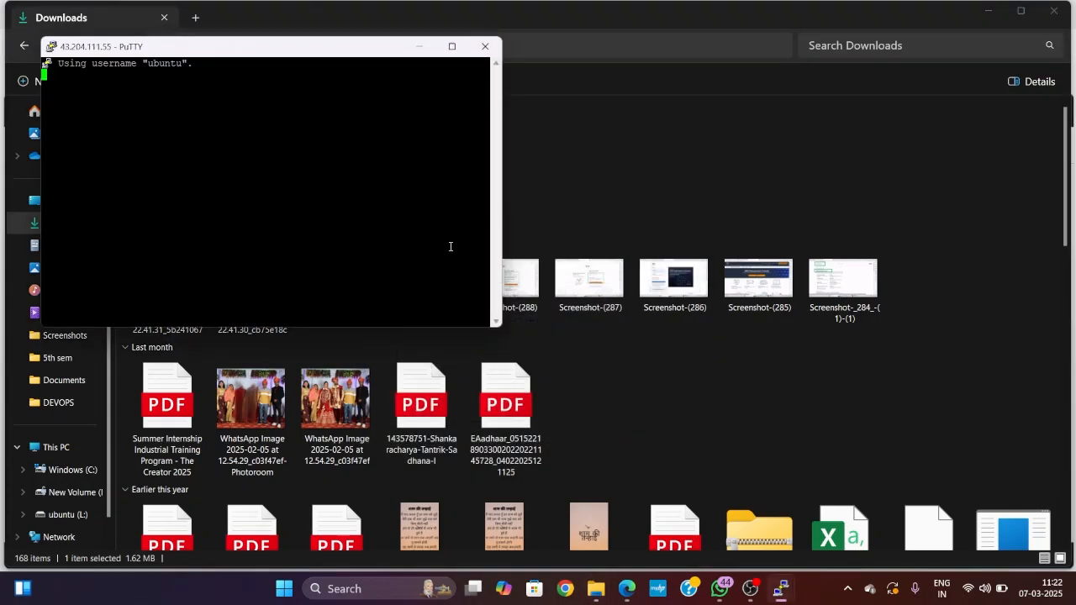
left_click(452, 47)
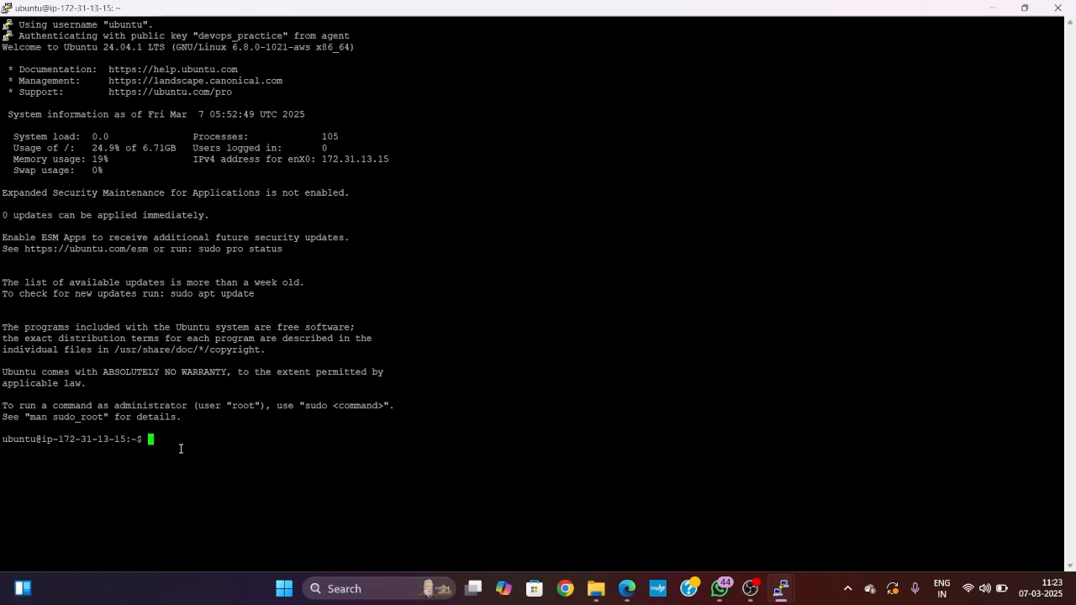
type("=")
key("BackSpace")
- Set the terminal window's font size to 22 in the session's appearance settings and apply the change
left_click(7, 8)
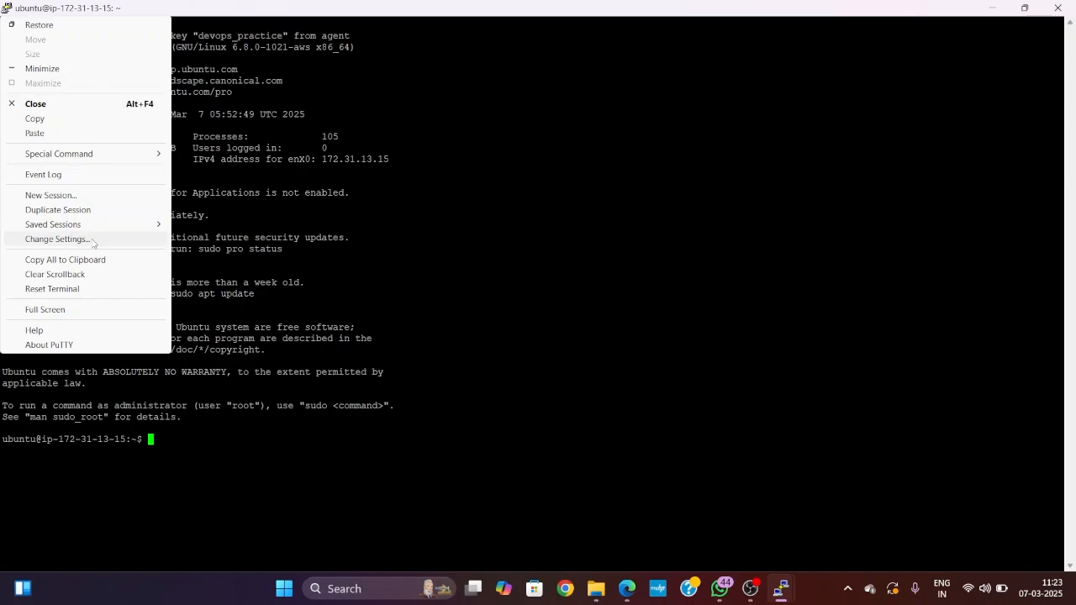
left_click(59, 239)
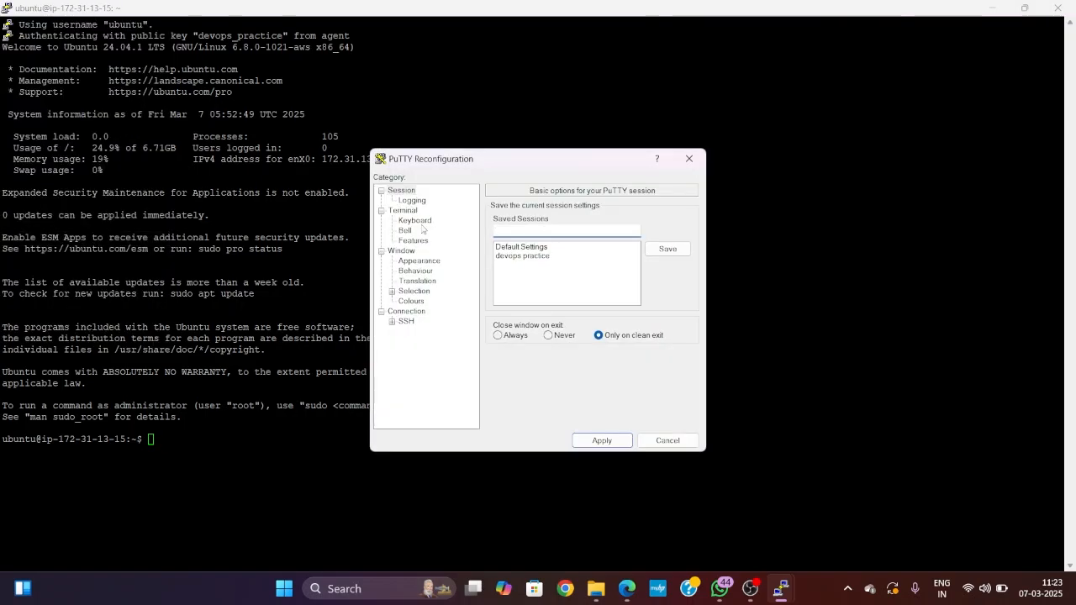
left_click(424, 262)
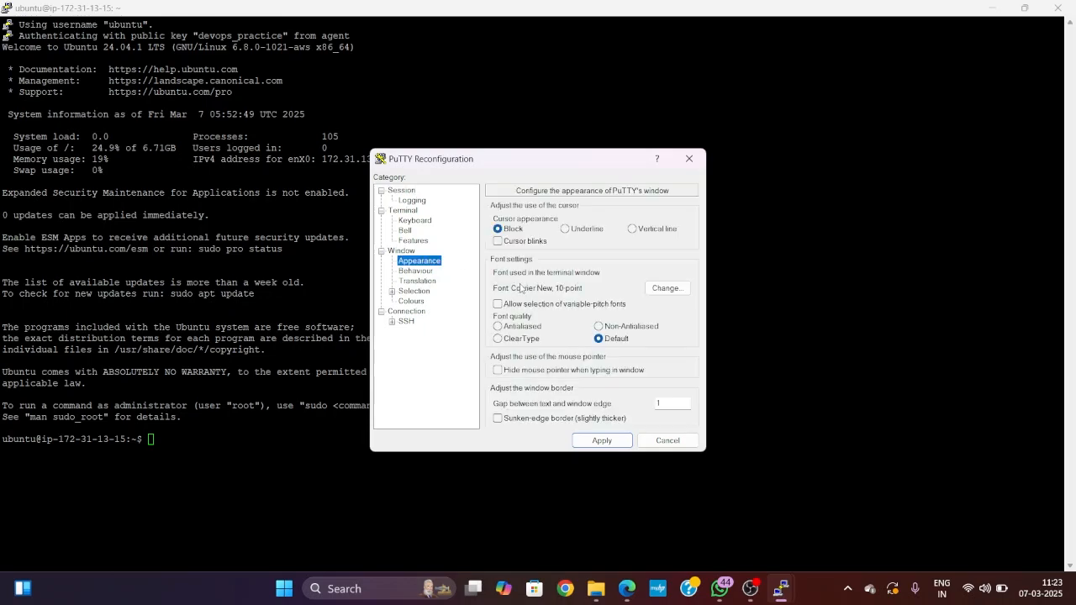
left_click(668, 288)
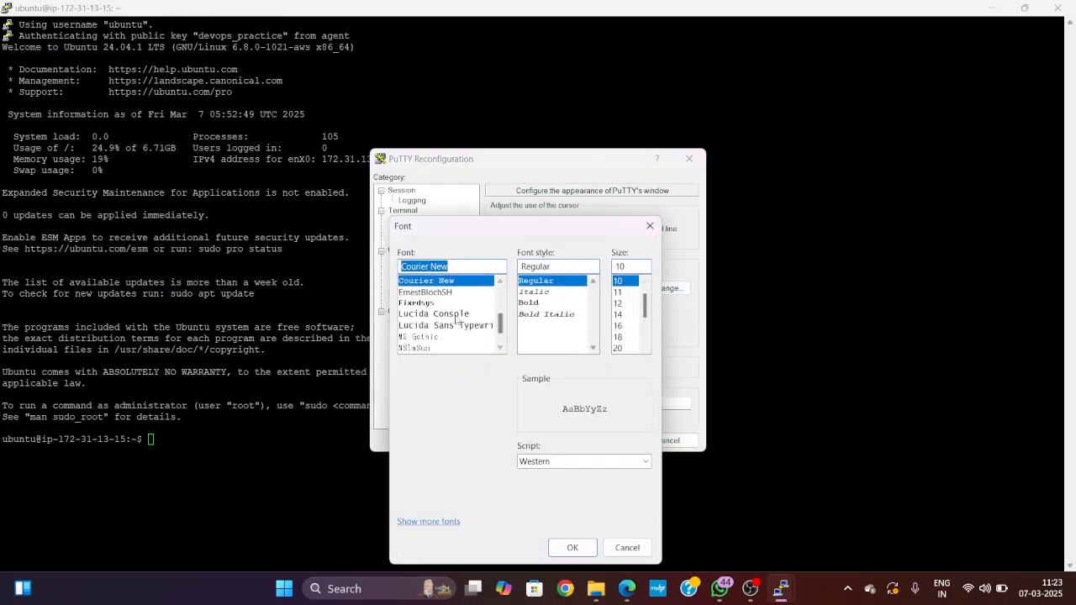
scroll(456, 320, "down", 1)
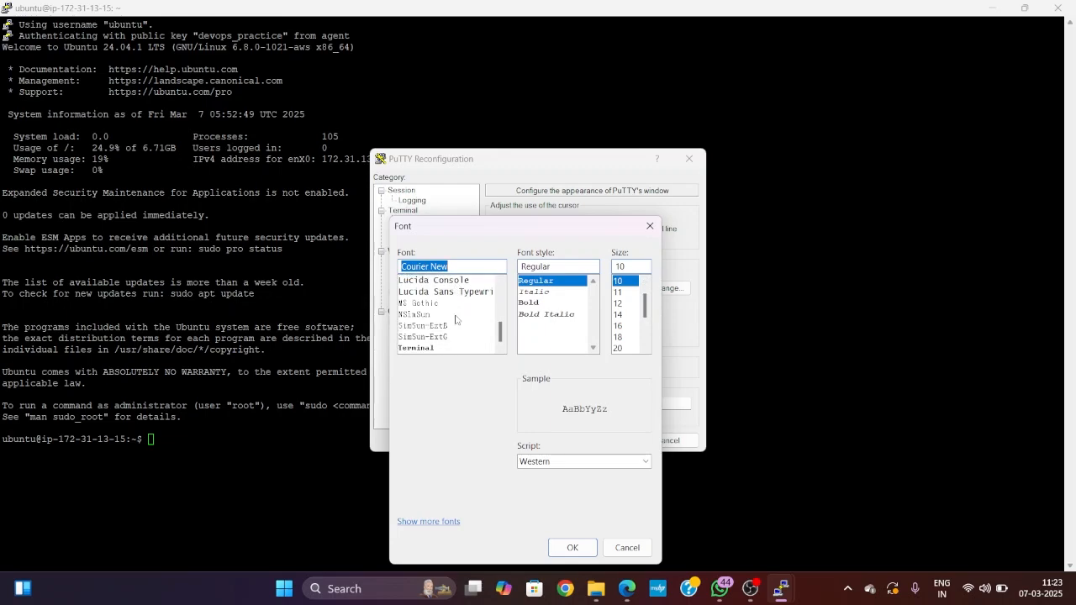
scroll(455, 320, "up", 2)
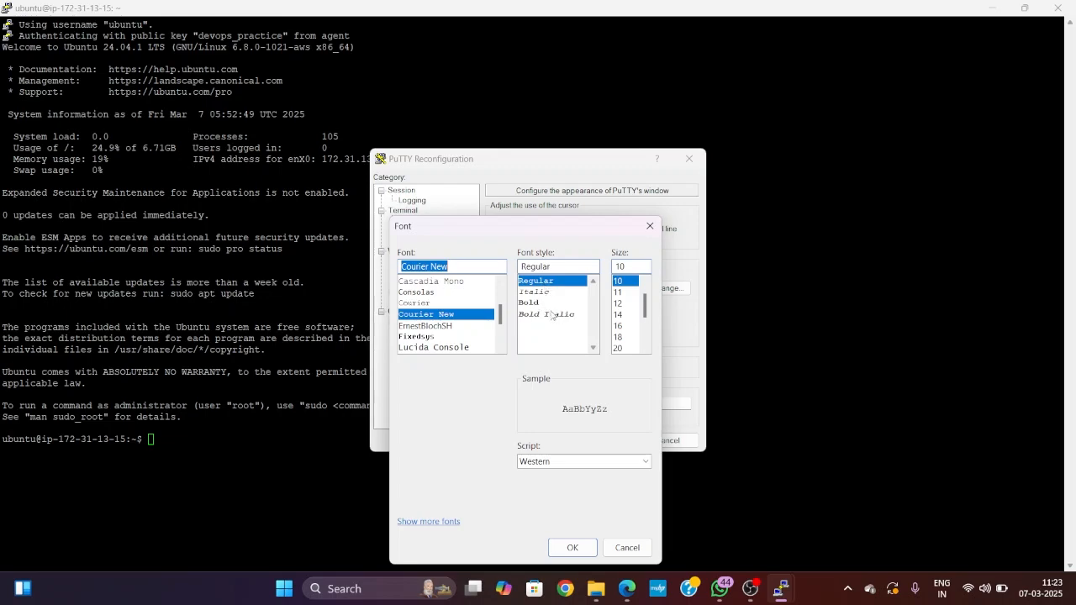
left_click(619, 348)
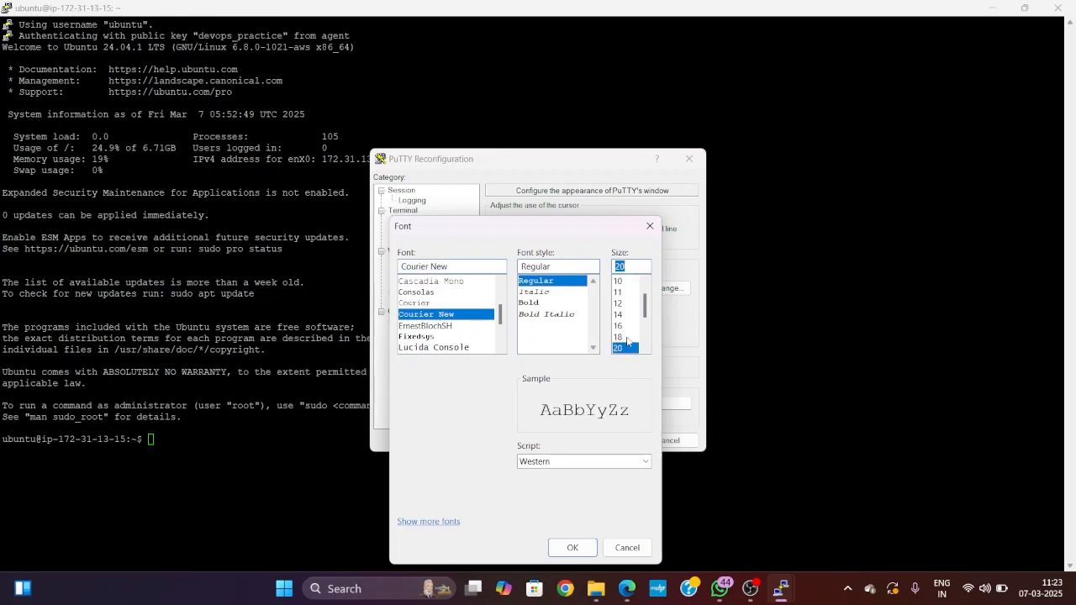
scroll(627, 340, "down", 2)
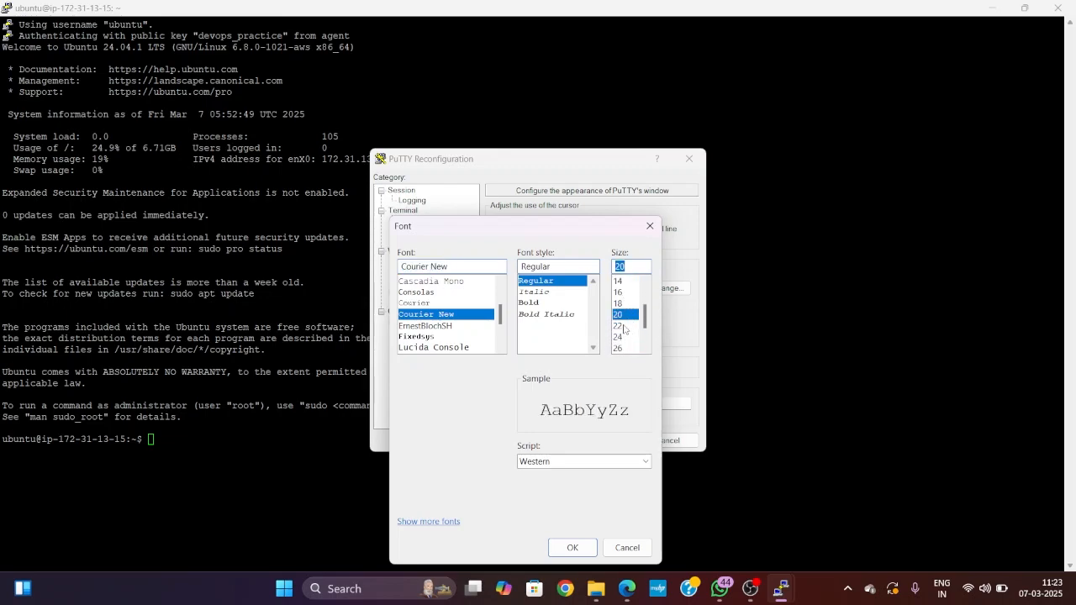
left_click(622, 326)
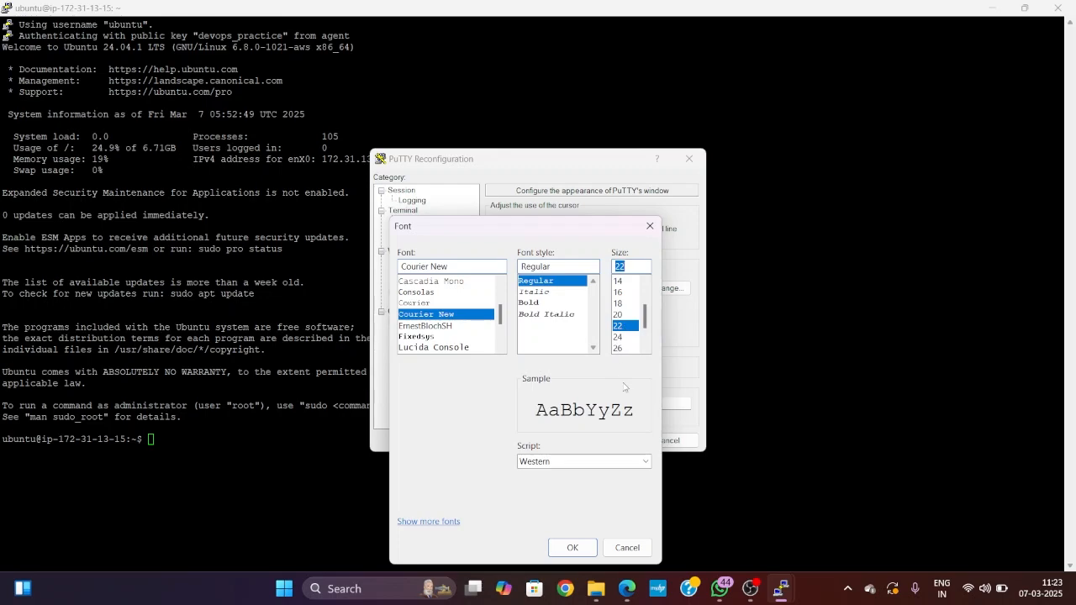
left_click(569, 549)
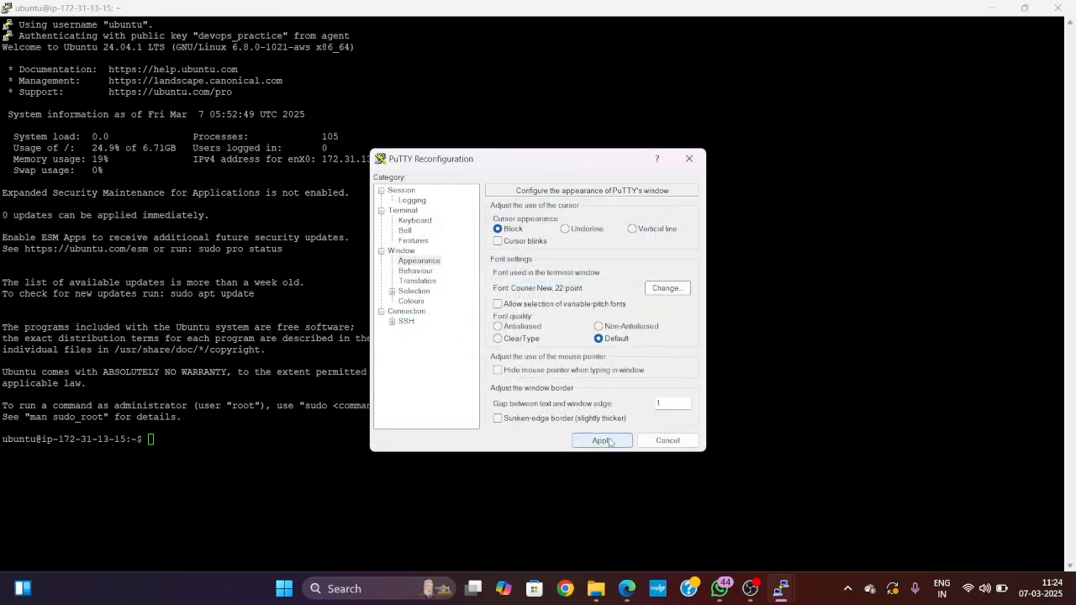
left_click(610, 438)
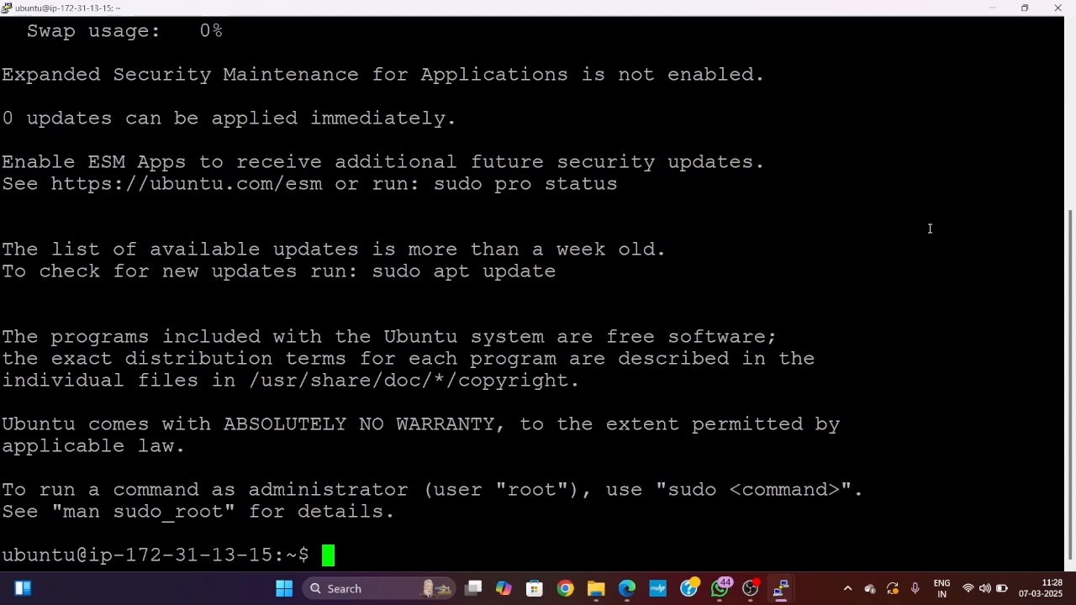
- Close the PuTTY session to the instance and return to the list of EC2 instances in the AWS console
left_click(1058, 7)
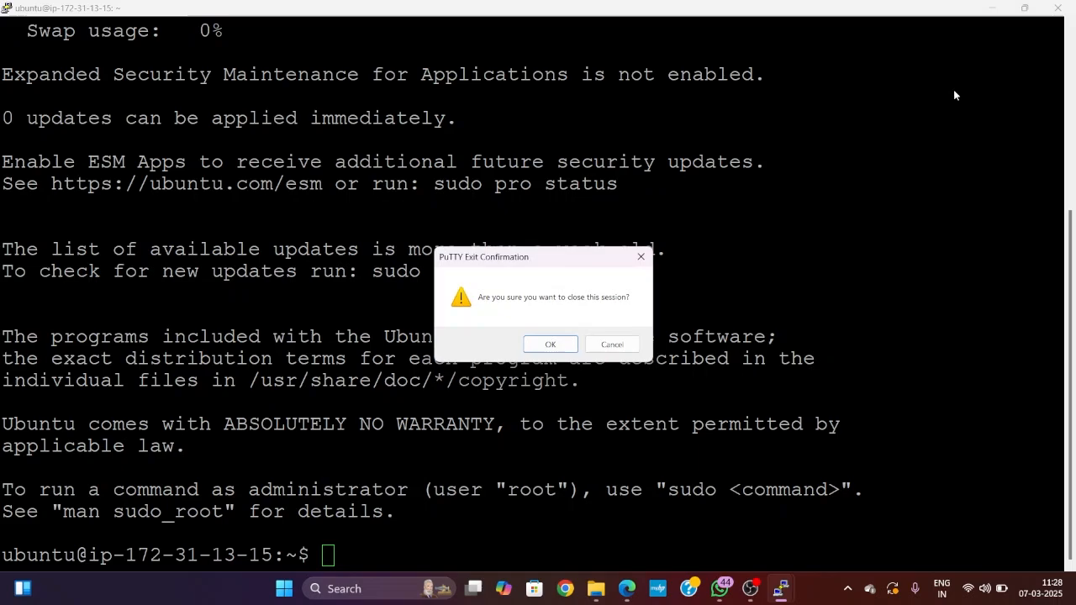
left_click(574, 342)
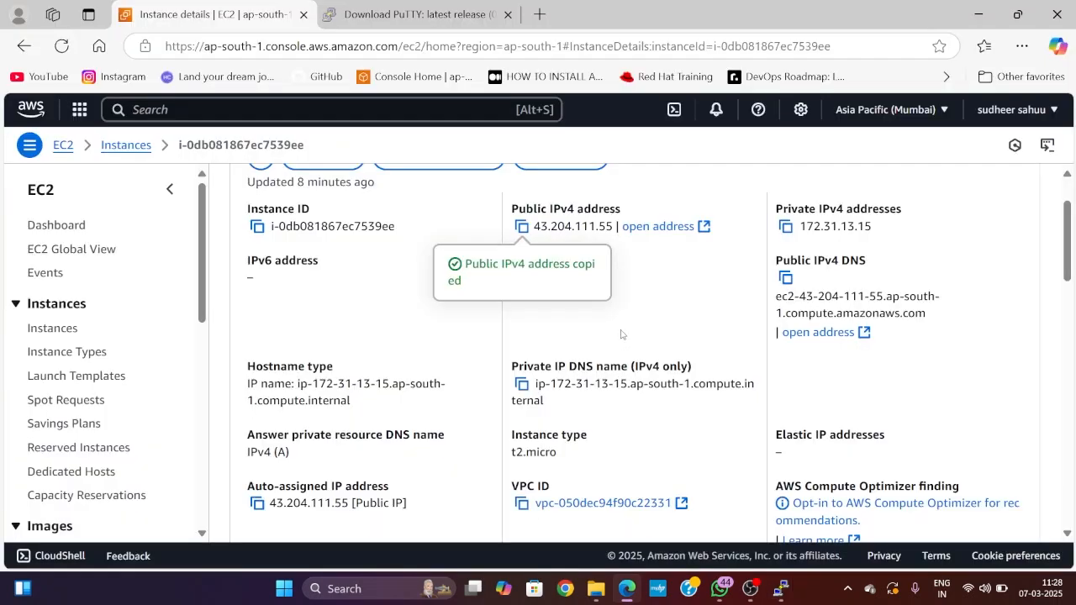
scroll(592, 327, "up", 1)
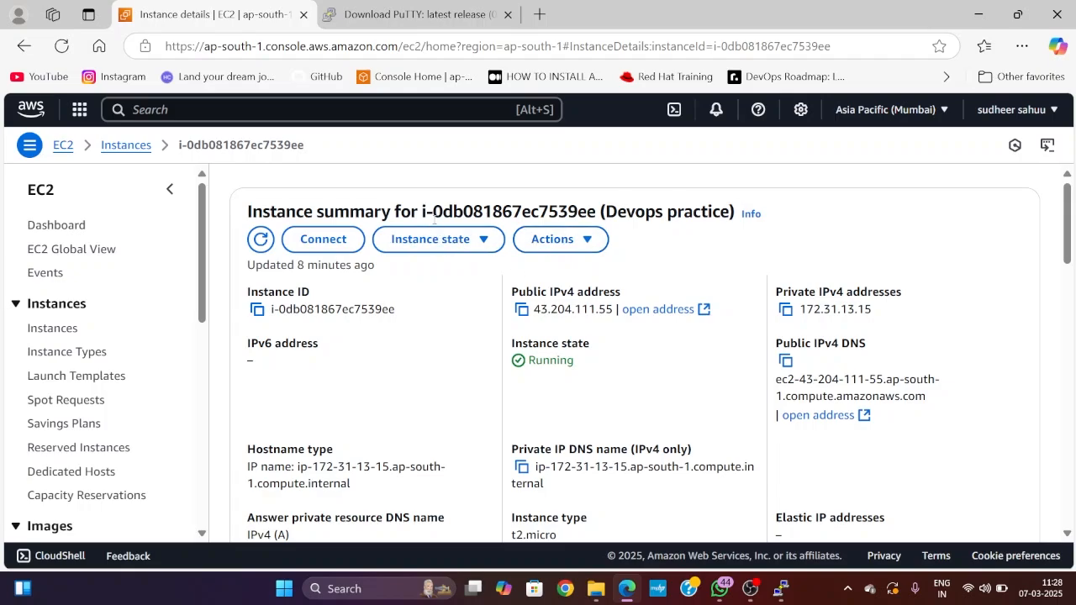
left_click(132, 157)
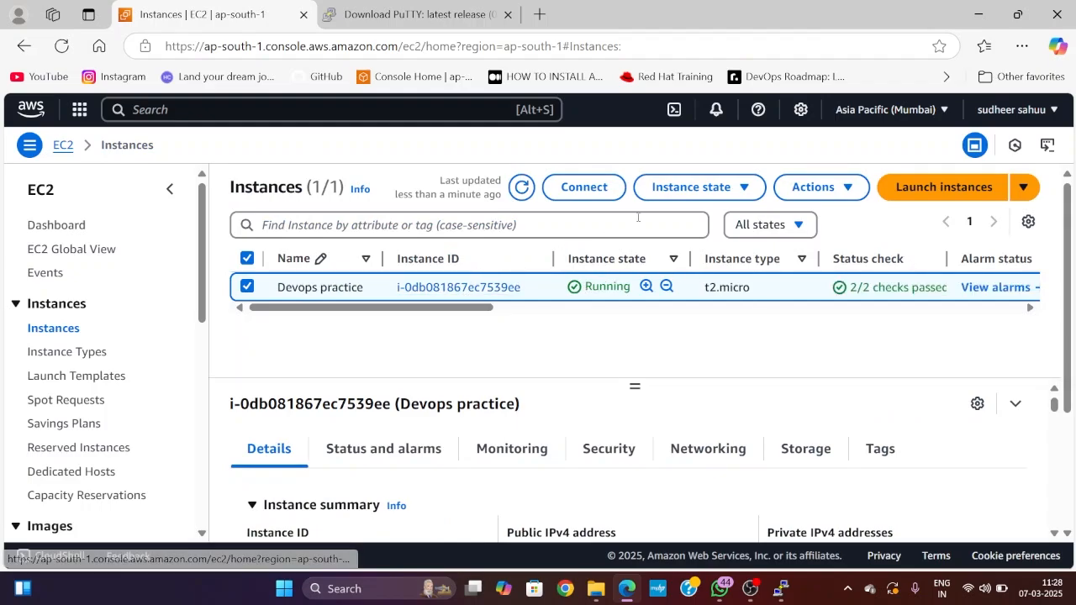
- Stop the Devops practice instance and confirm the stop
left_click(248, 289)
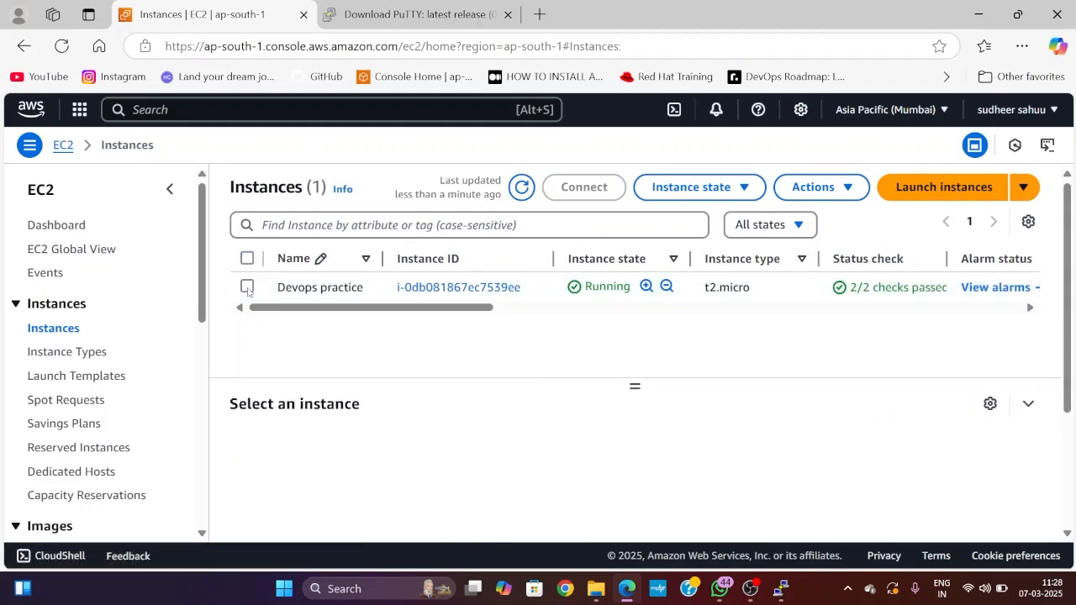
left_click(247, 288)
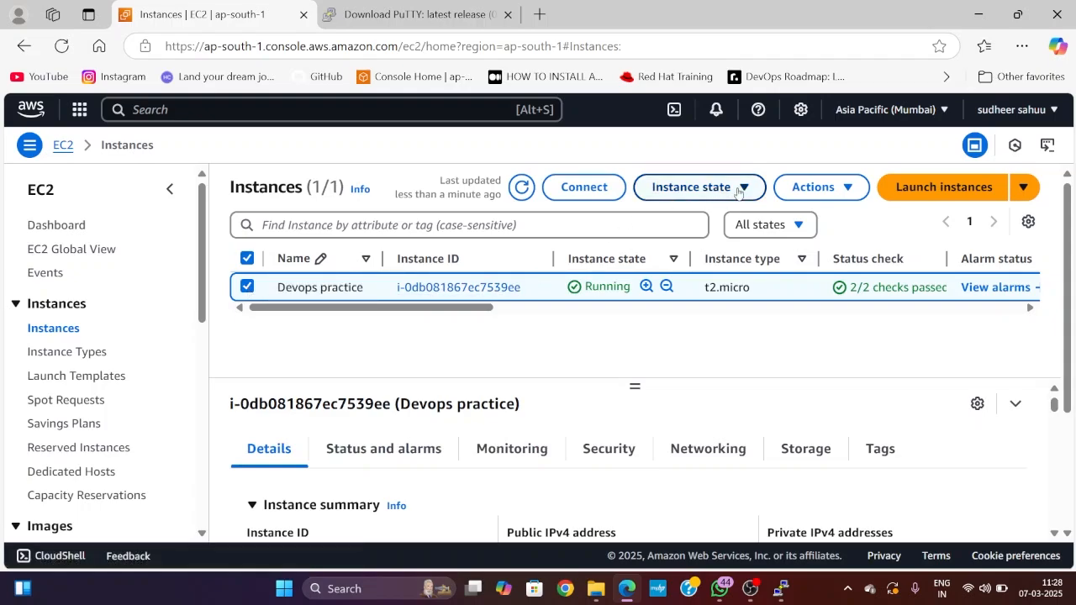
left_click(848, 188)
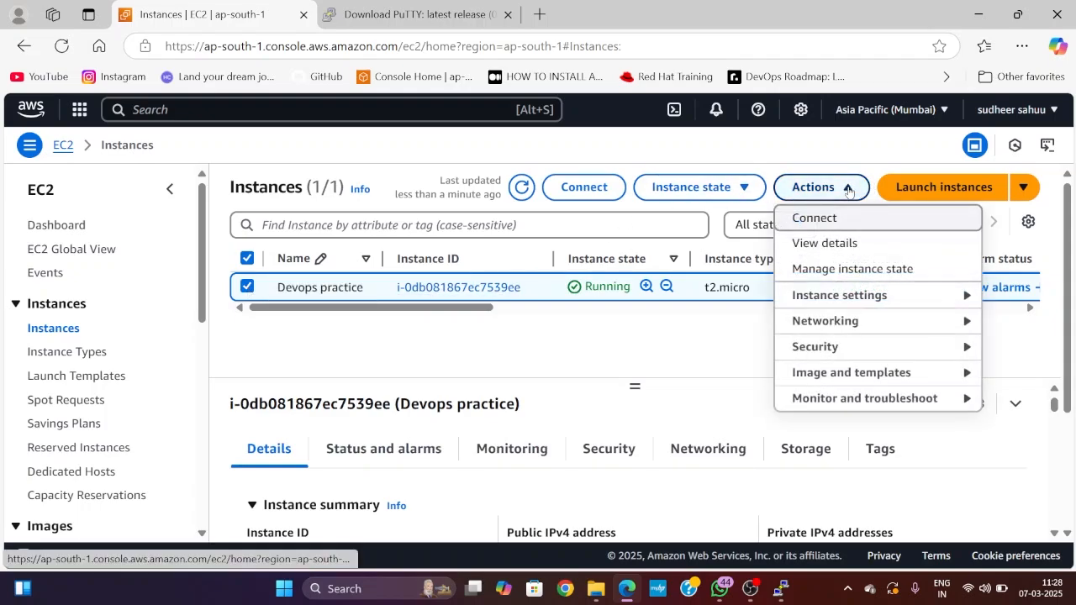
left_click(733, 188)
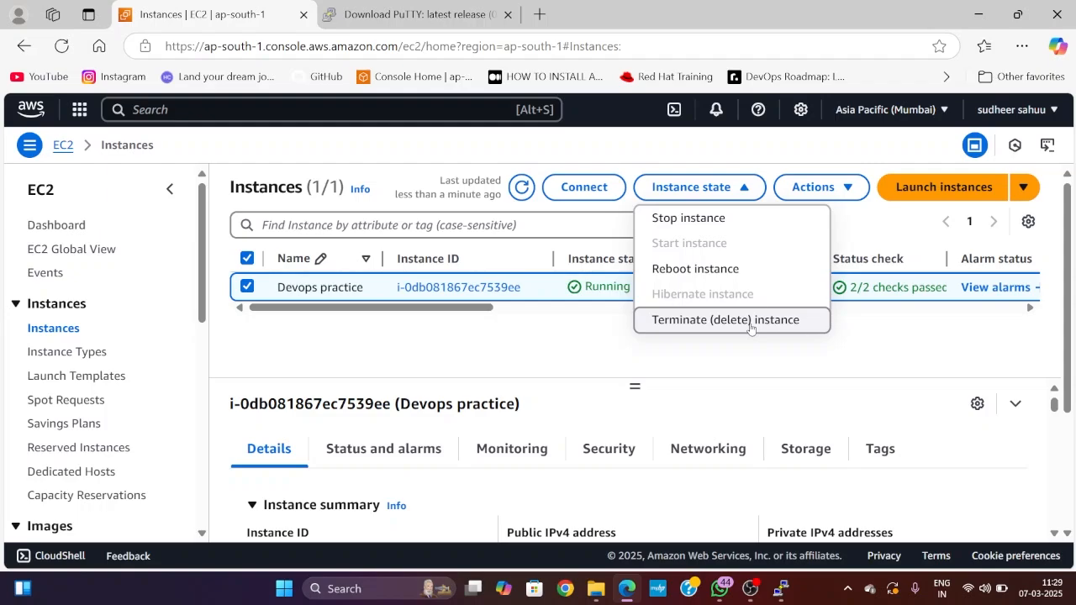
left_click(732, 220)
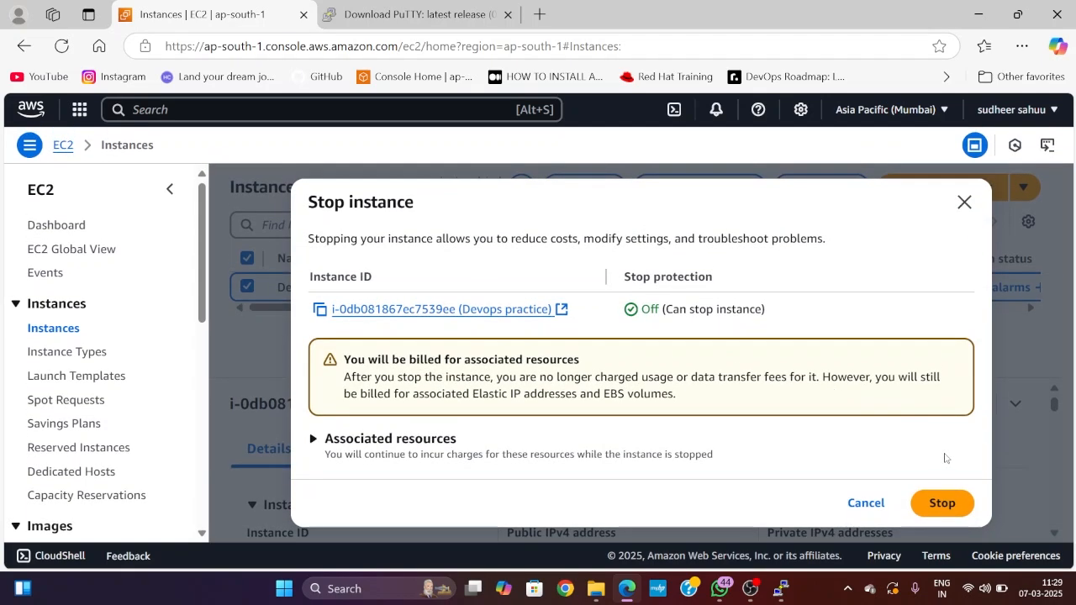
left_click(943, 502)
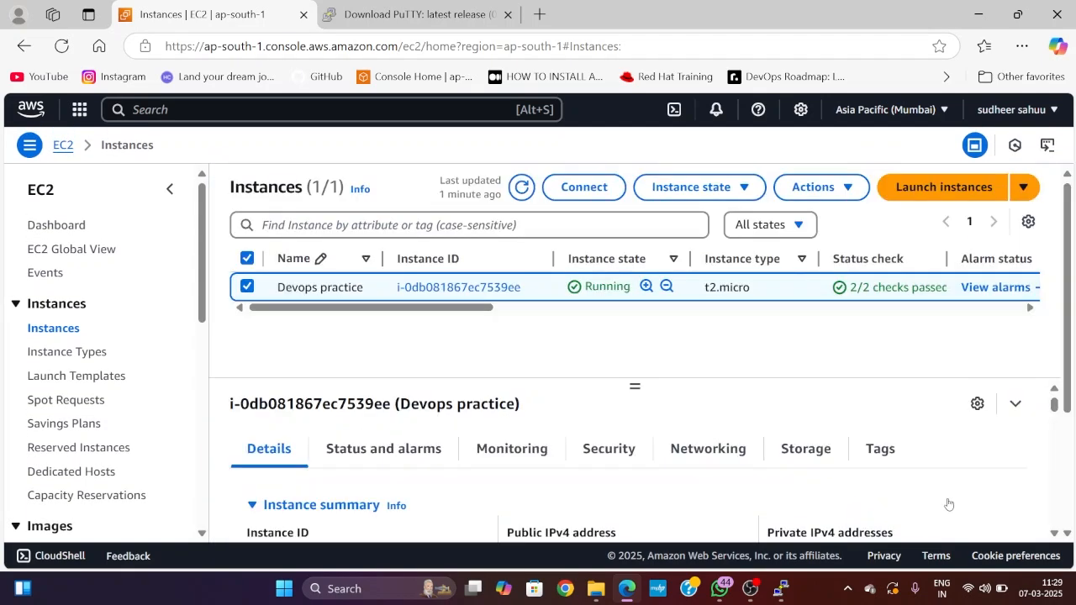